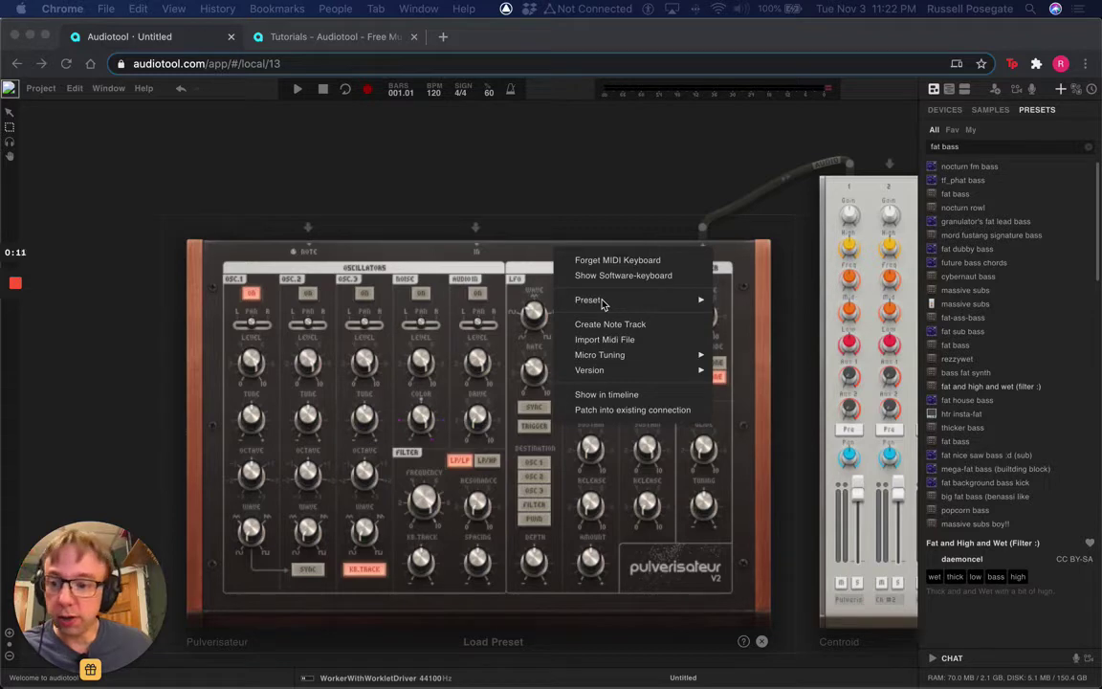
Clear the Pulverisateur's current preset and show its software keyboard
click(701, 301)
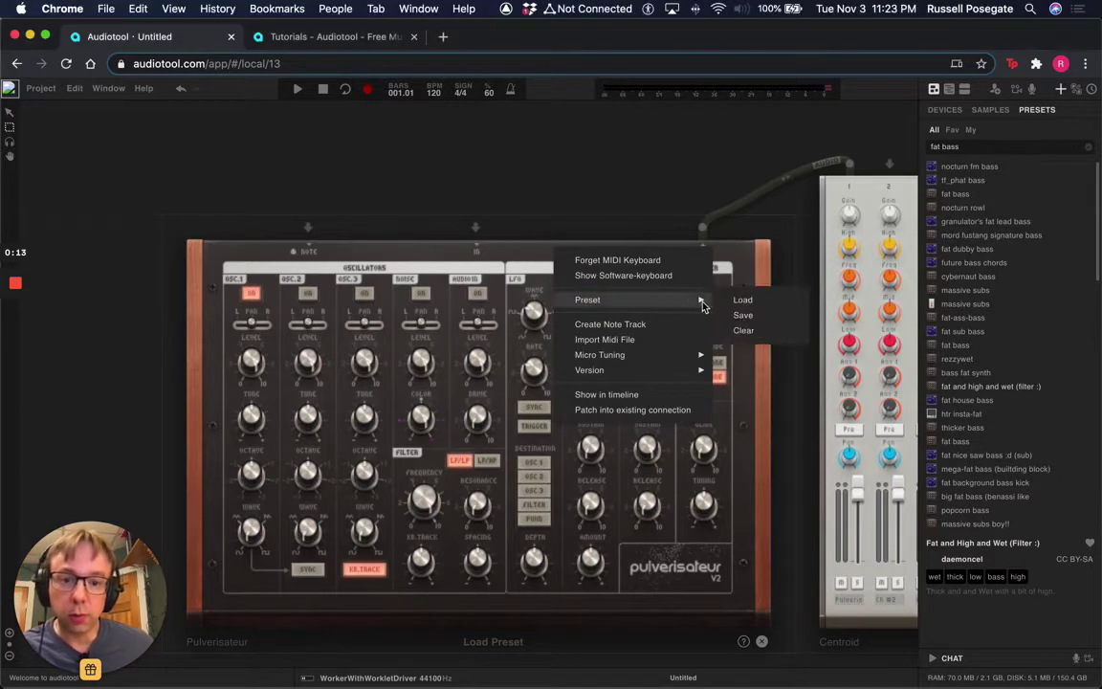
click(745, 330)
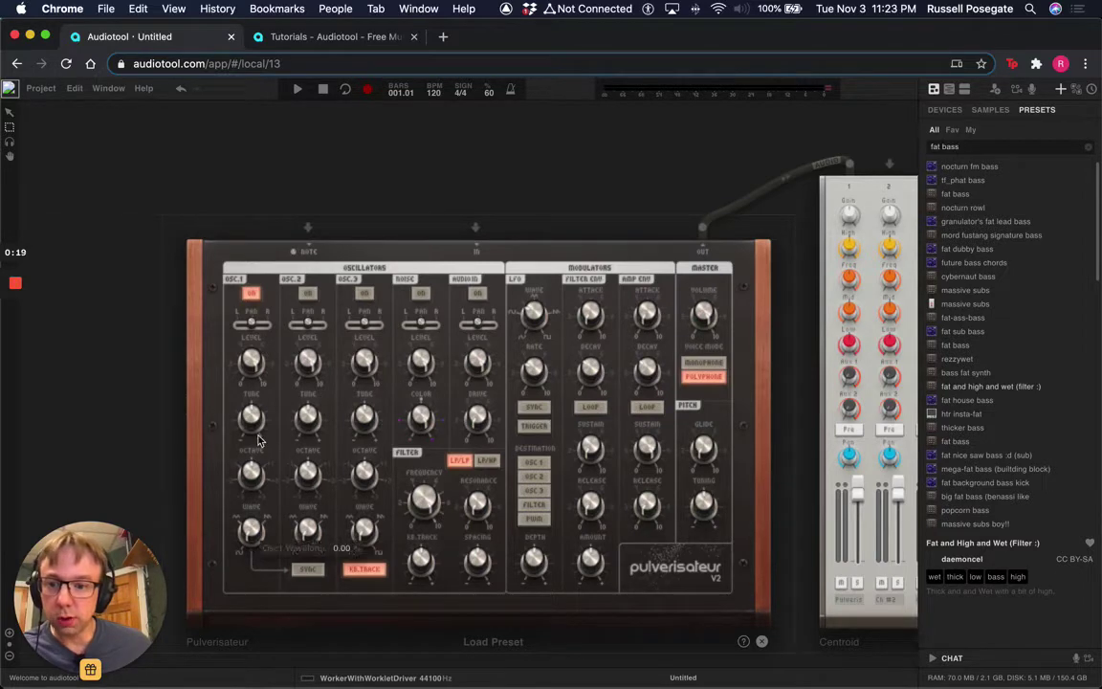
right_click(378, 251)
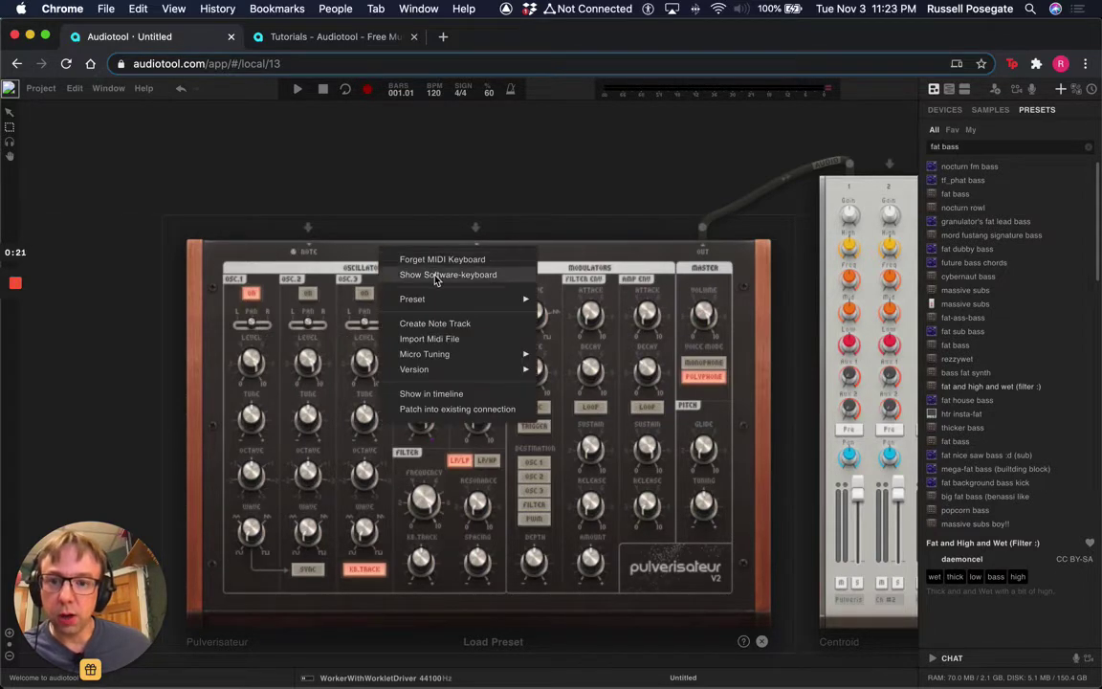
click(413, 274)
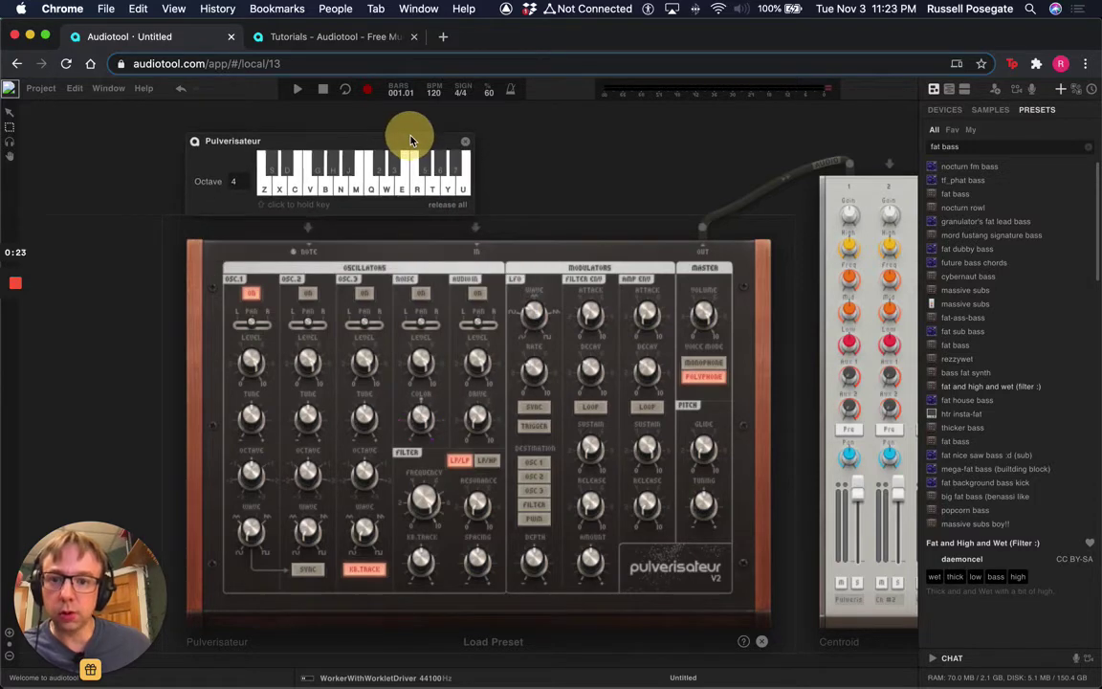
Play a few test notes on the software keyboard to hear the cleared synth sound
click(373, 182)
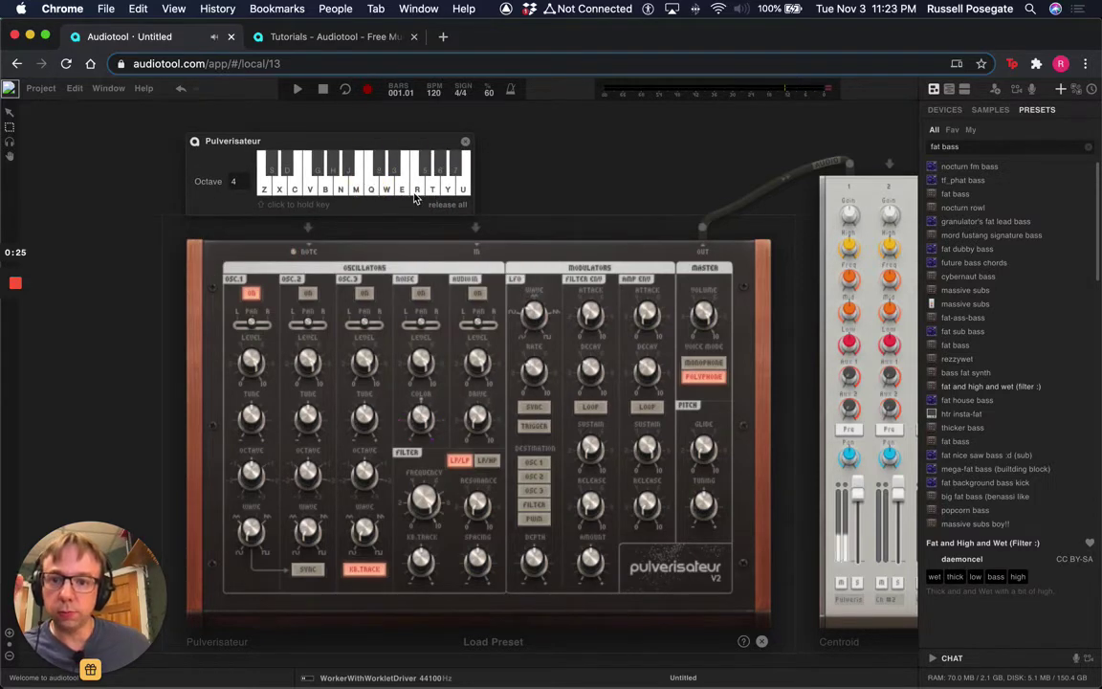
key(q)
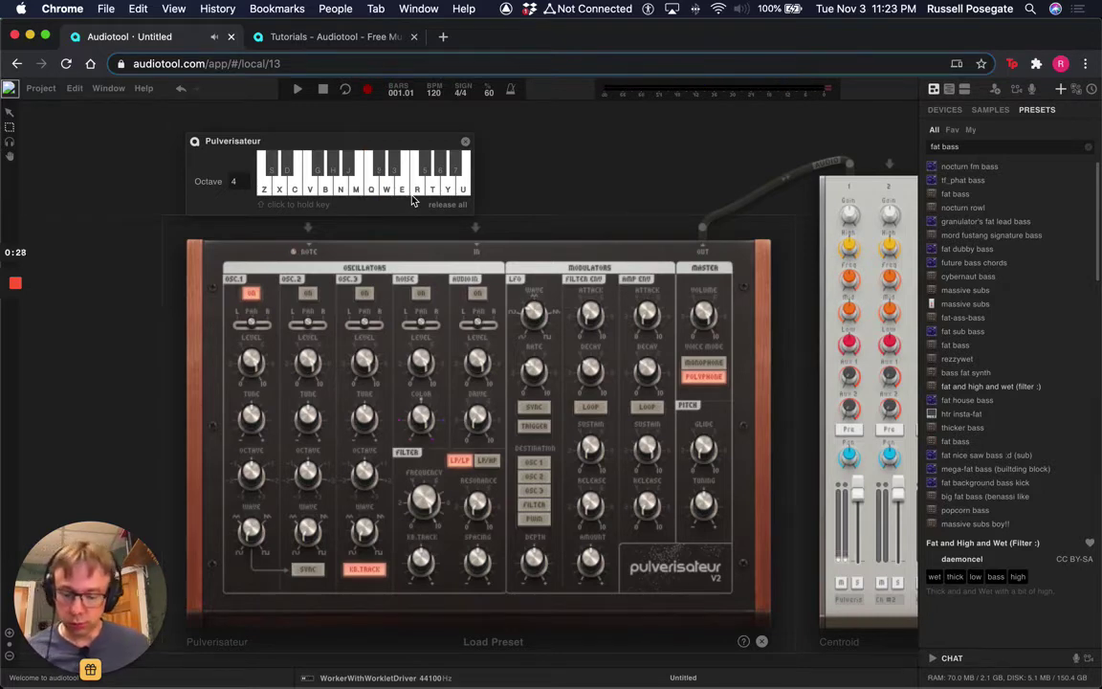
key(n)
key(m)
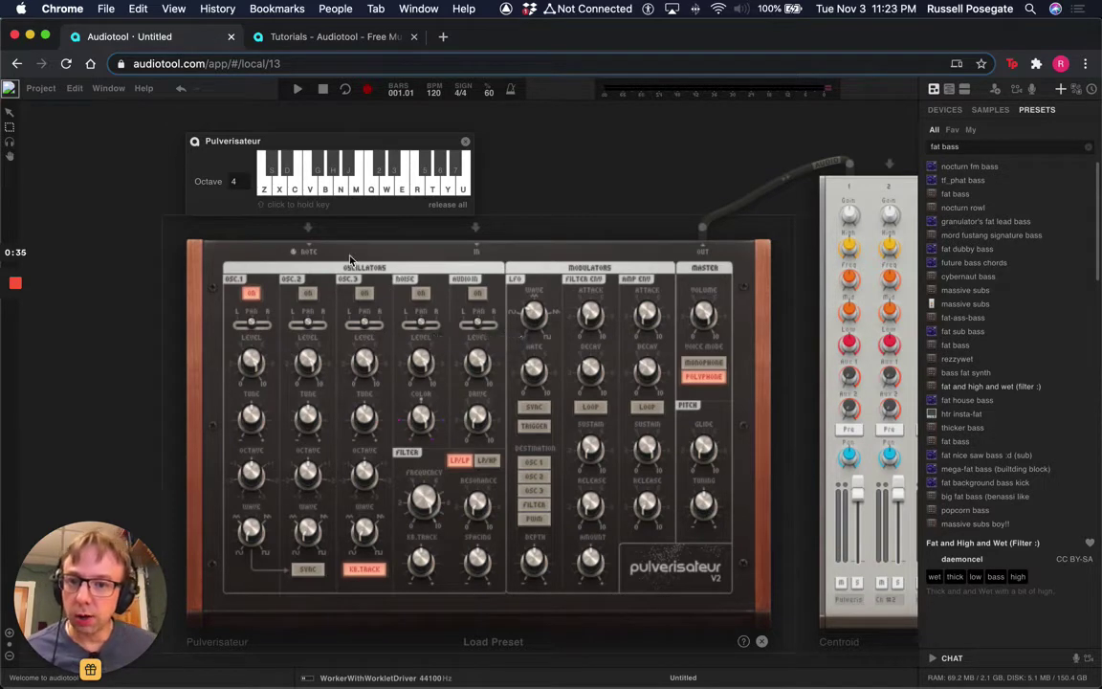
Set oscillator 1's waveform to 66.67
mouse_move(252, 532)
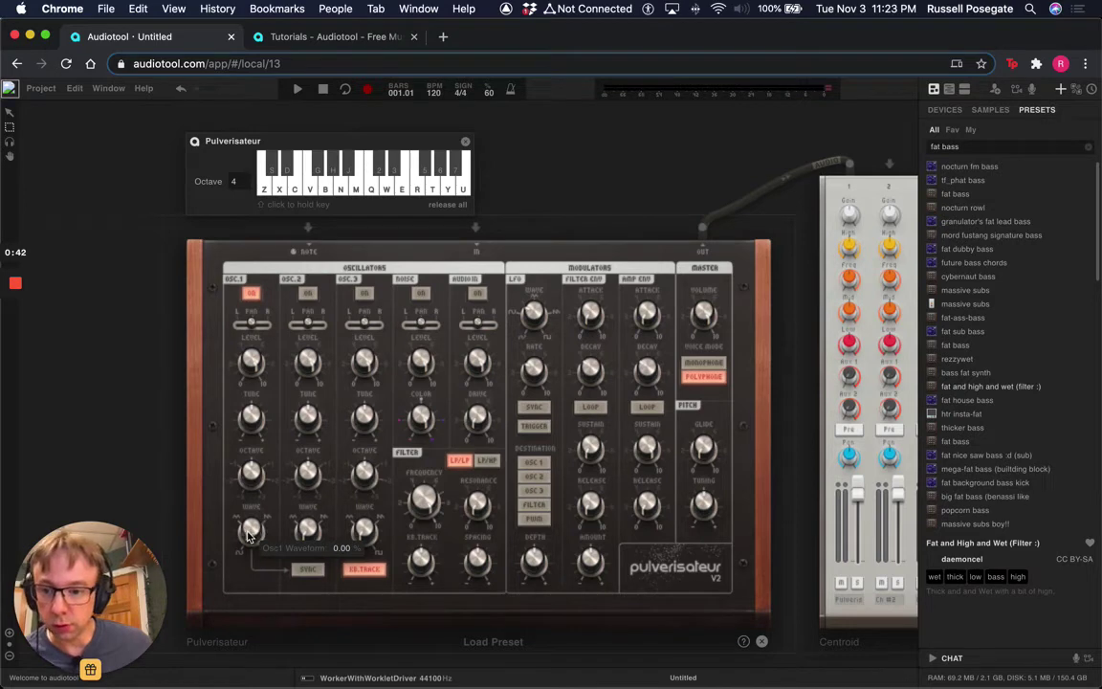
drag(249, 536, 246, 354)
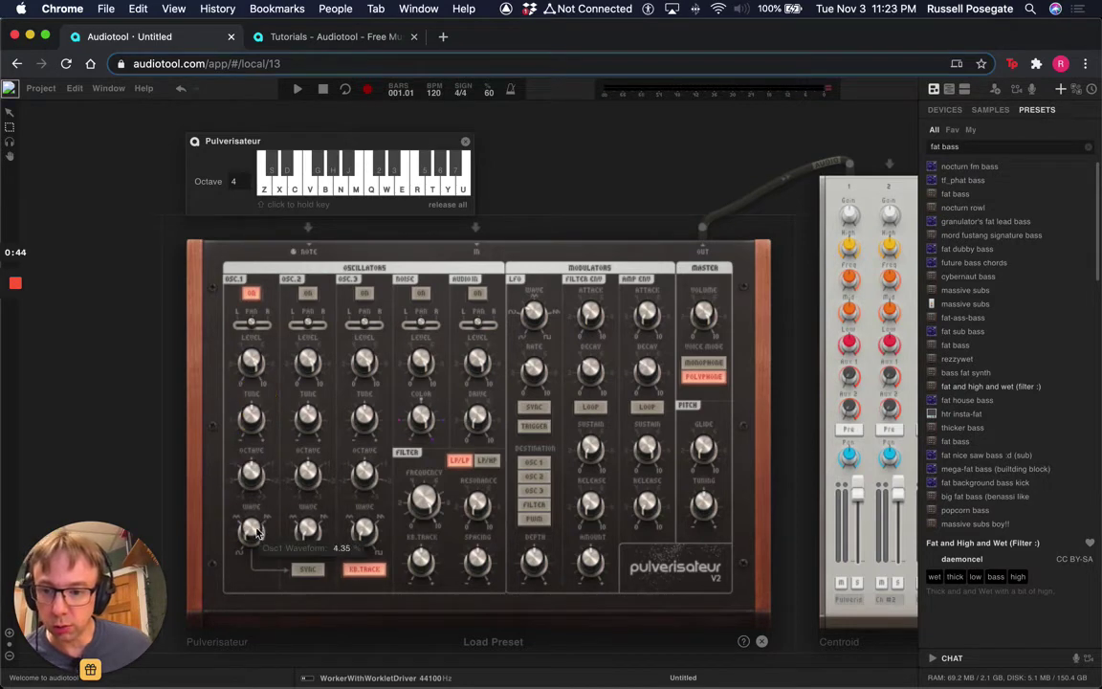
click(251, 425)
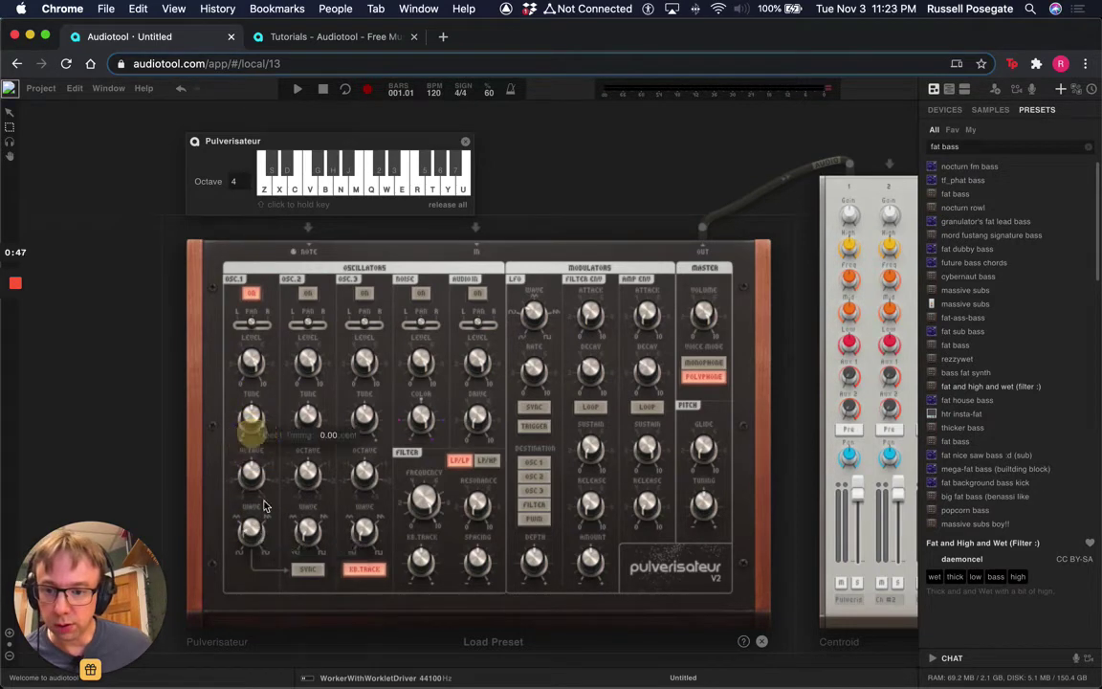
drag(252, 530, 256, 422)
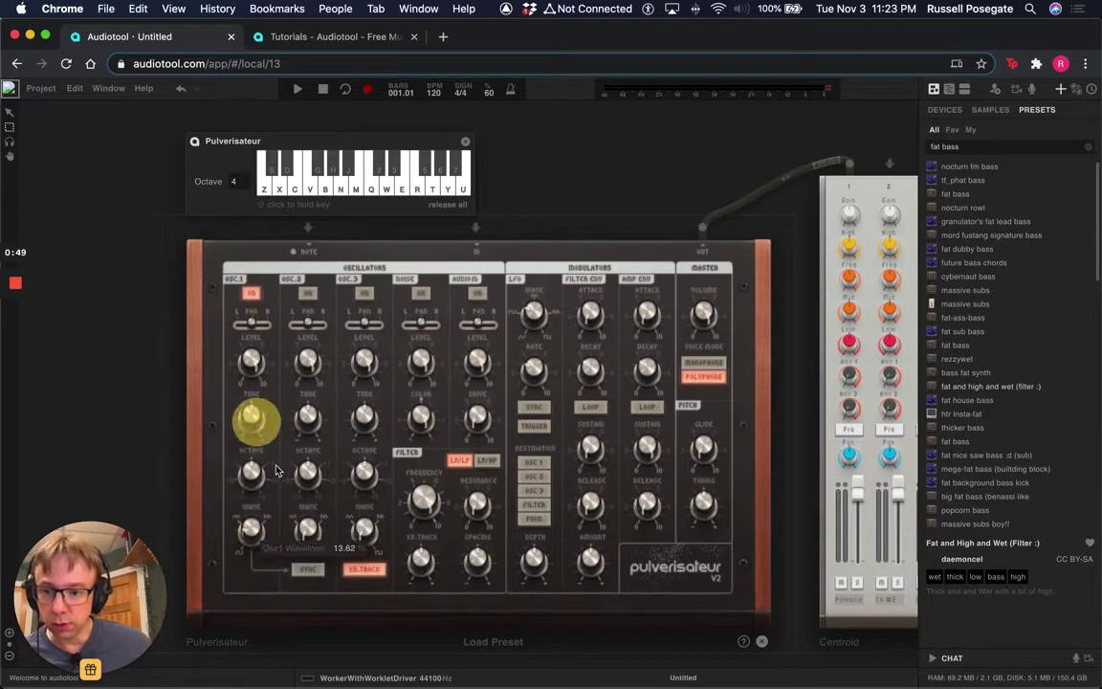
click(271, 522)
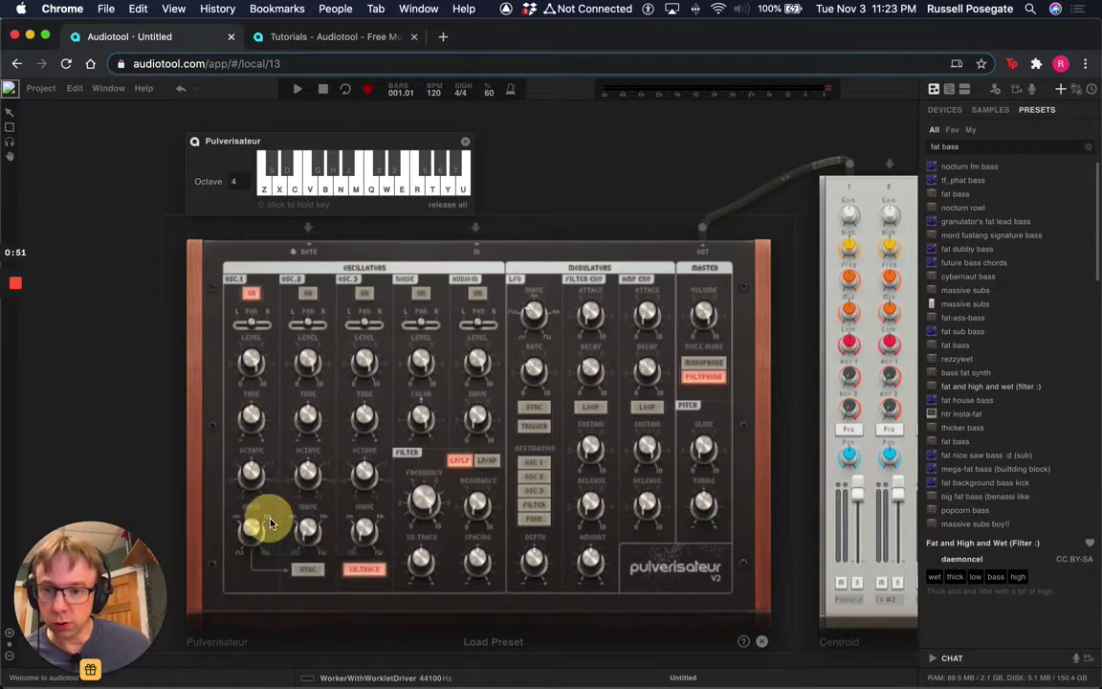
Play several notes to hear oscillator 1 with its new waveform and check its wave value
key(m)
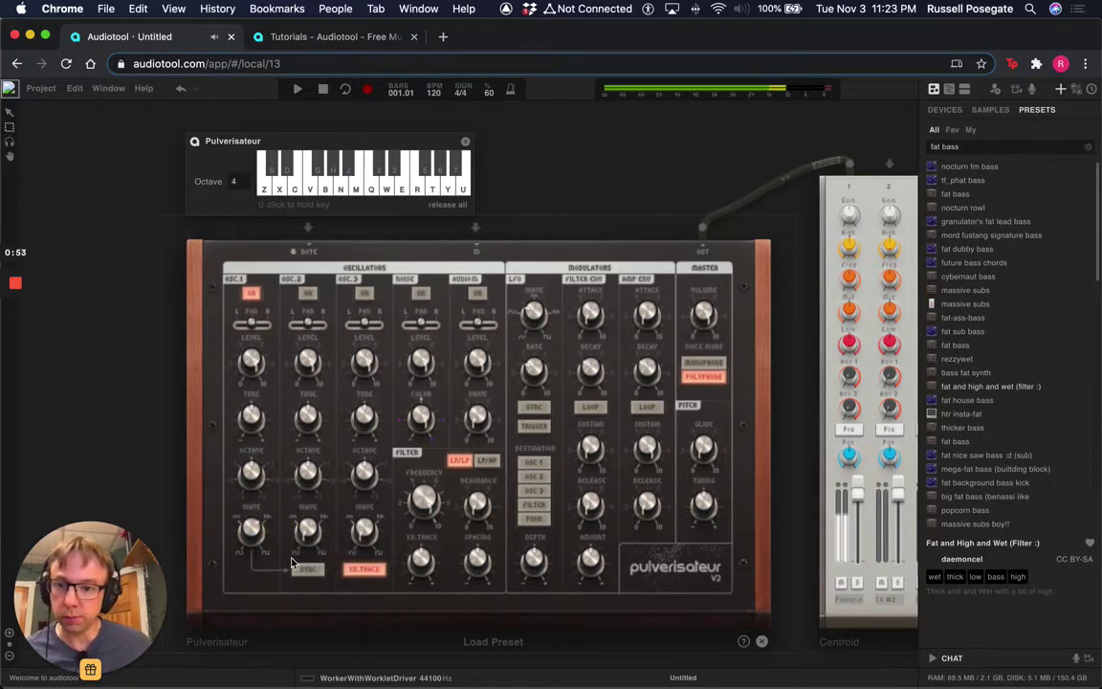
key(v)
key(m)
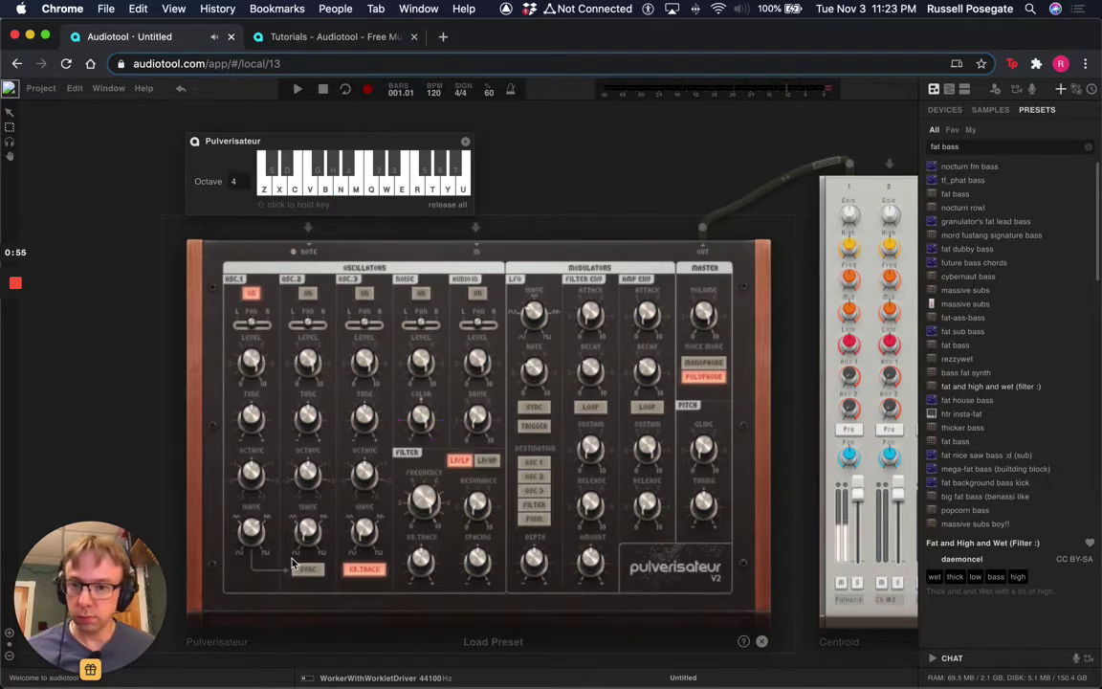
mouse_move(320, 495)
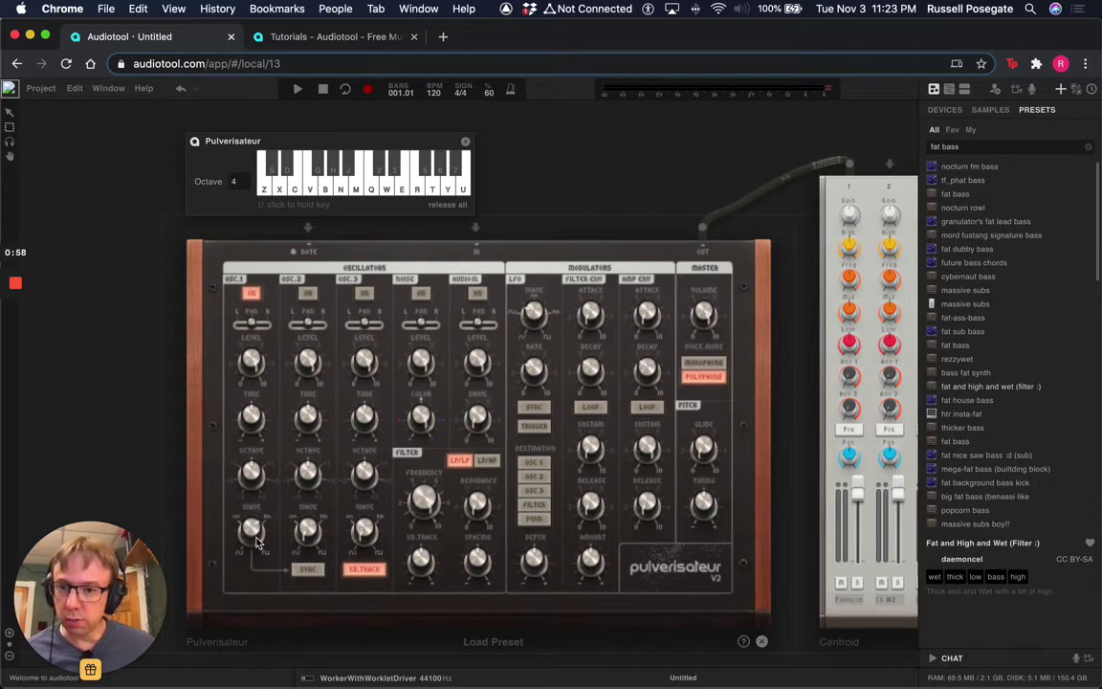
mouse_move(272, 515)
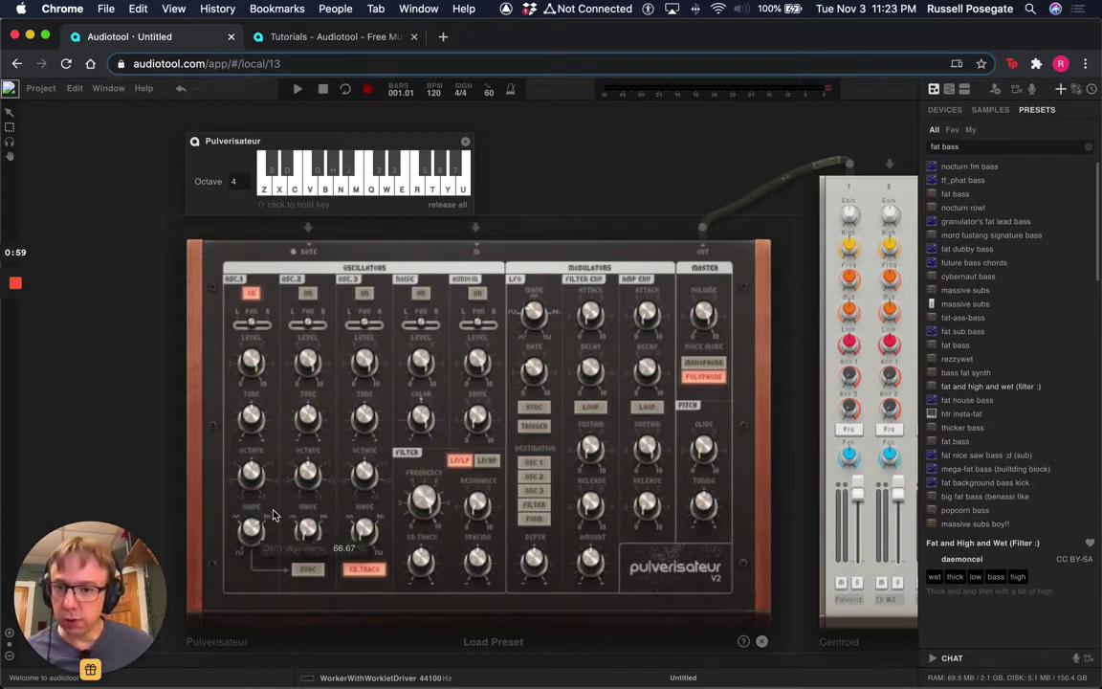
Turn on oscillator 2, keep the voice mode polyphonic and play notes to hear both oscillators together
click(308, 294)
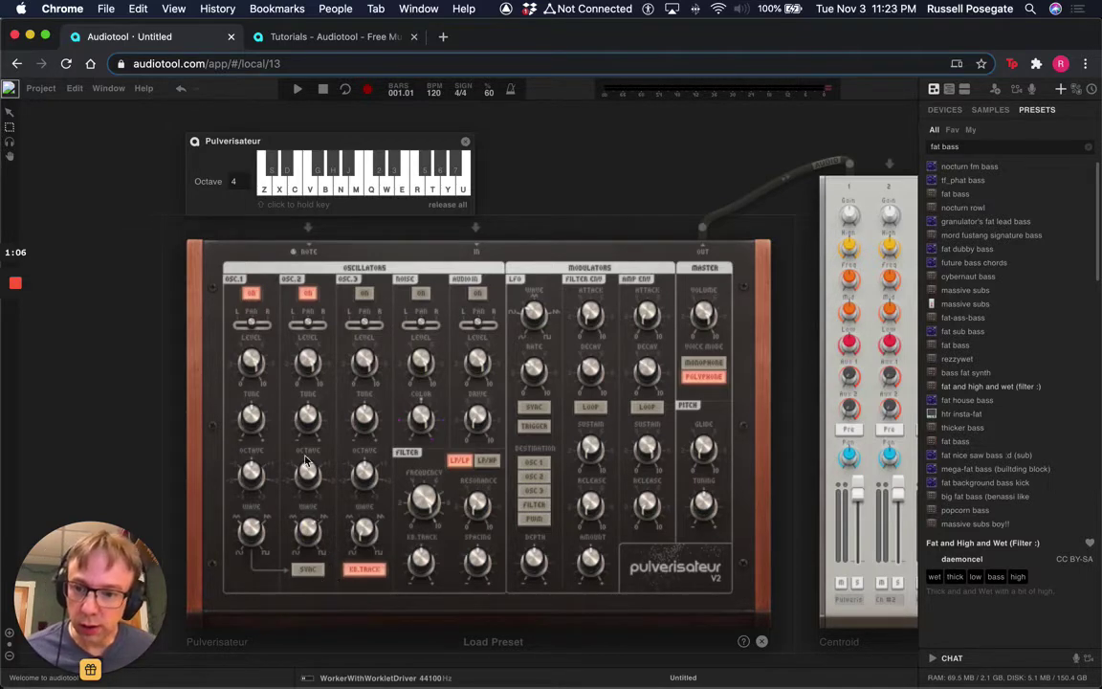
mouse_move(311, 420)
mouse_move(255, 425)
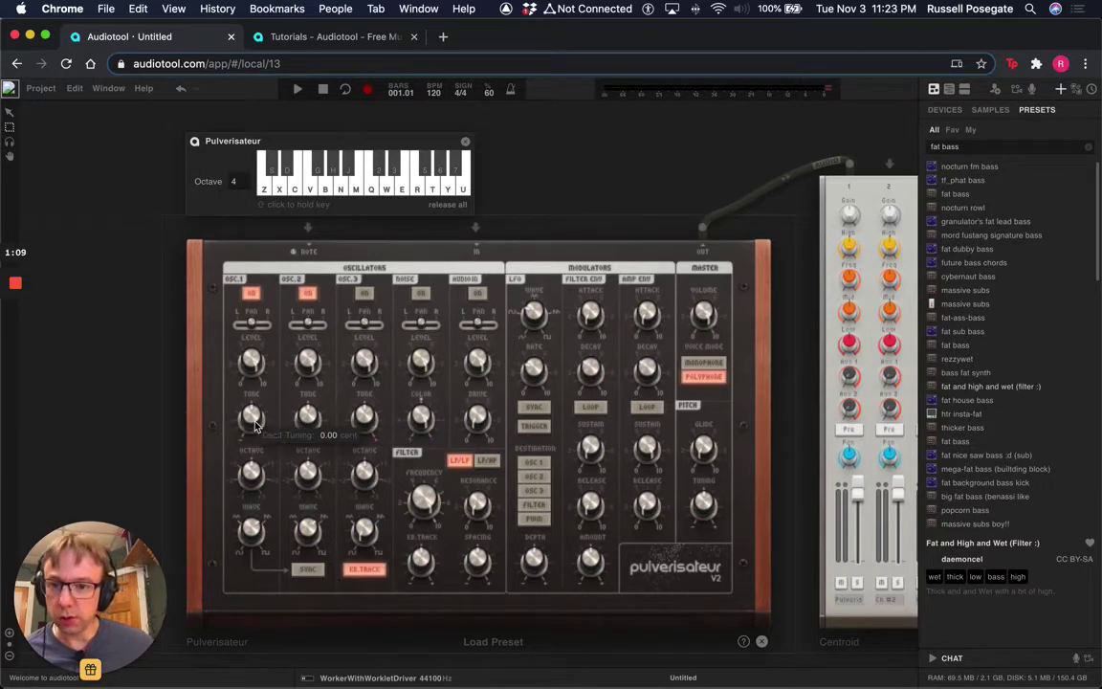
key(v)
key(b)
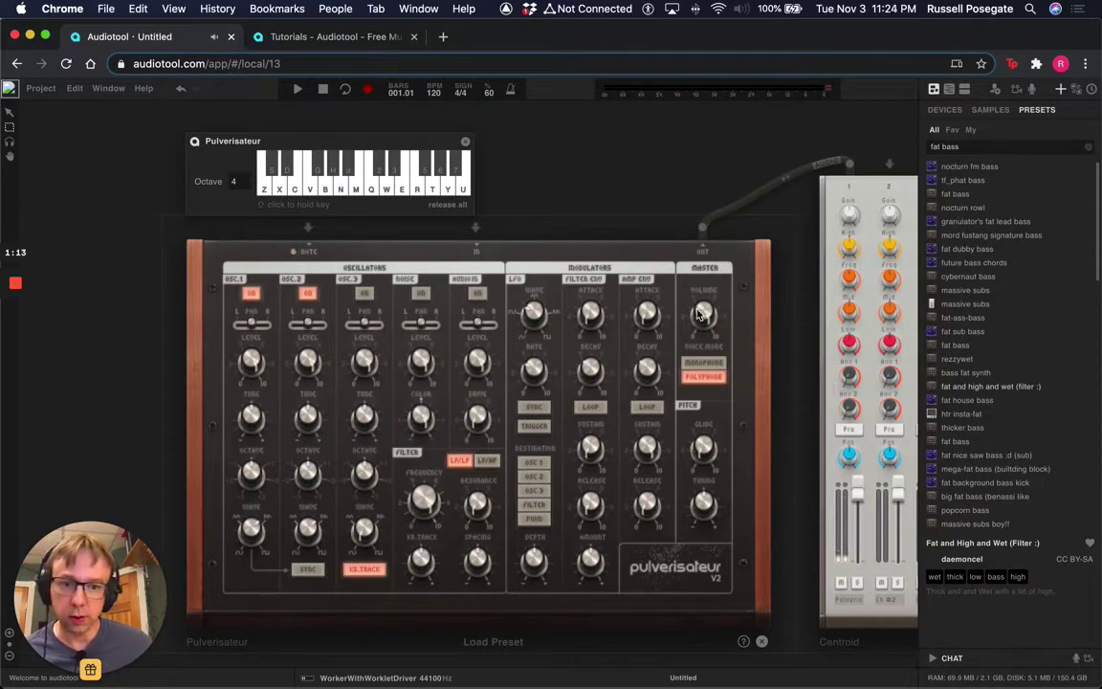
click(708, 379)
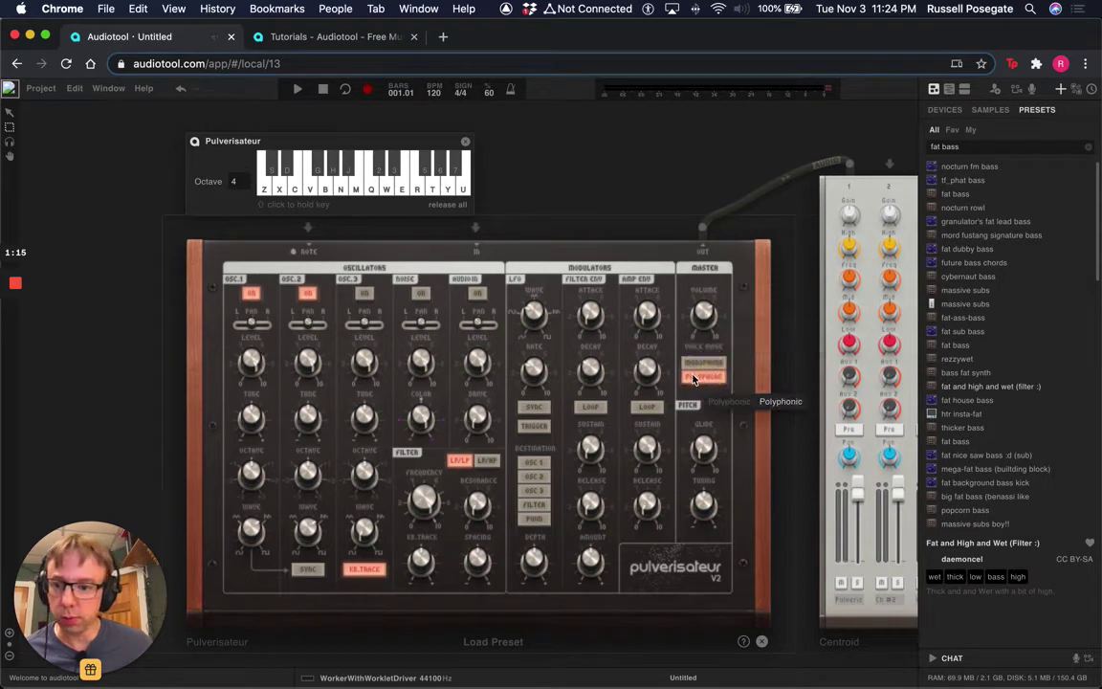
key(b)
key(v)
key(b)
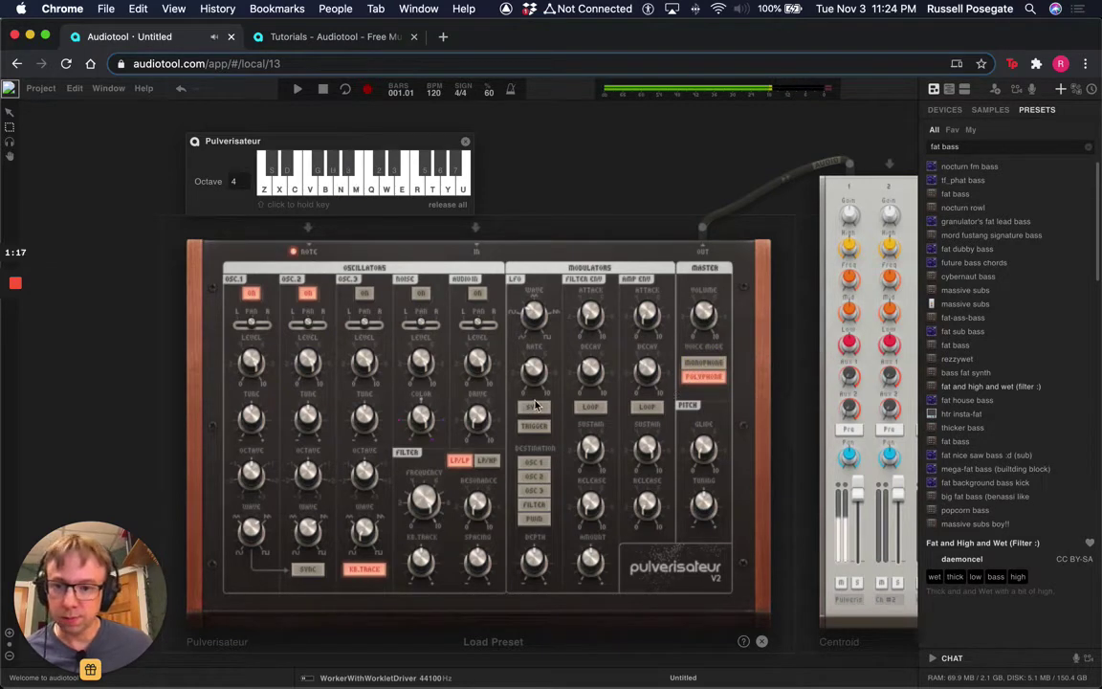
Detune the oscillators by setting oscillator 2's tuning to 3 cent and oscillator 1's to -3 cent
click(309, 422)
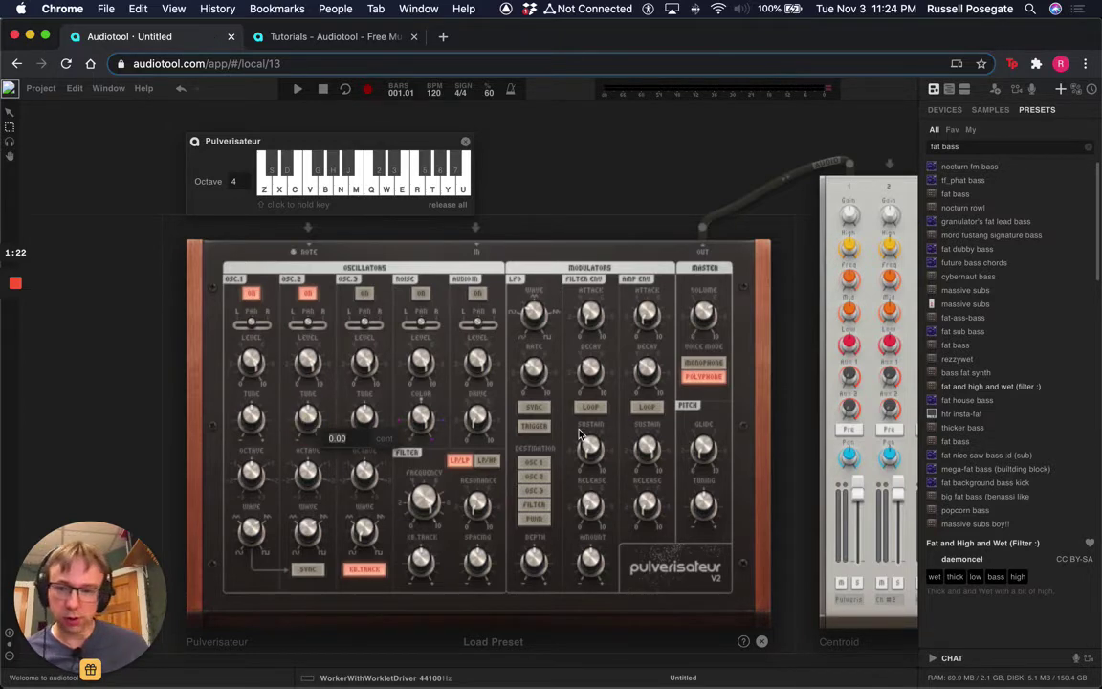
text(3)
key(Return)
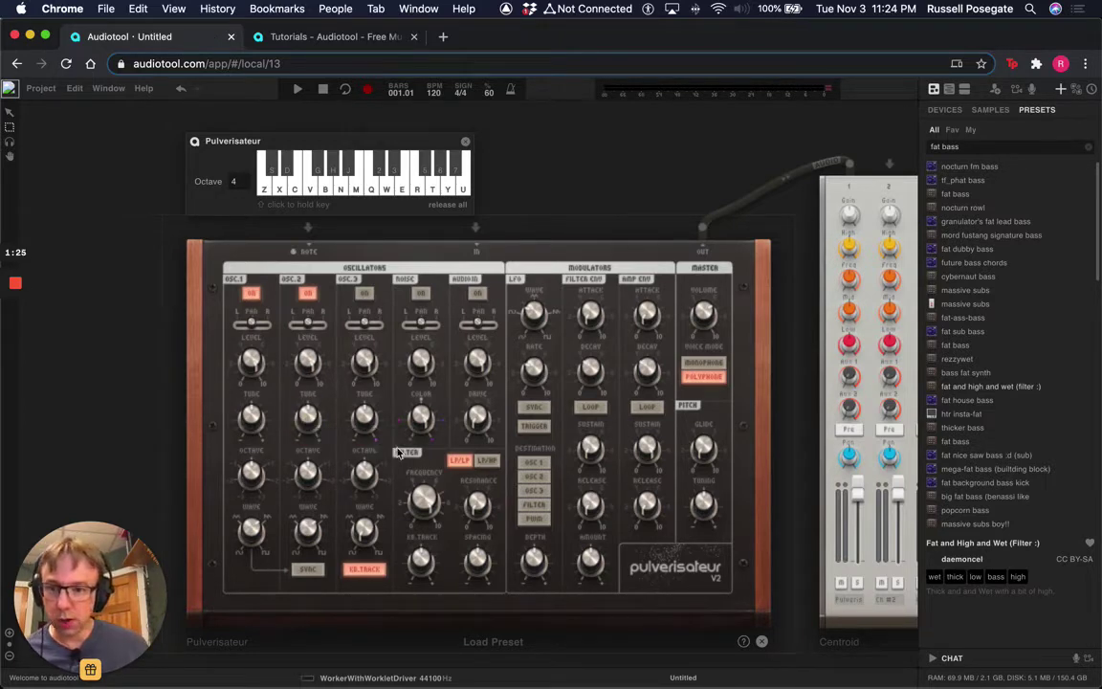
click(251, 421)
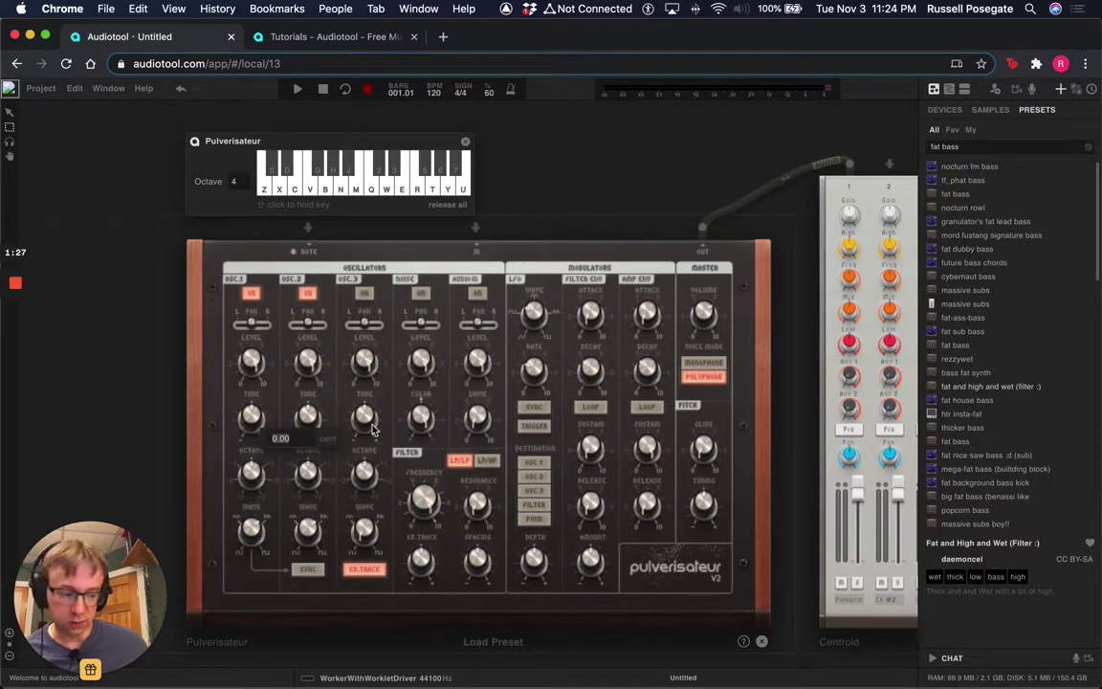
text(-3)
key(Return)
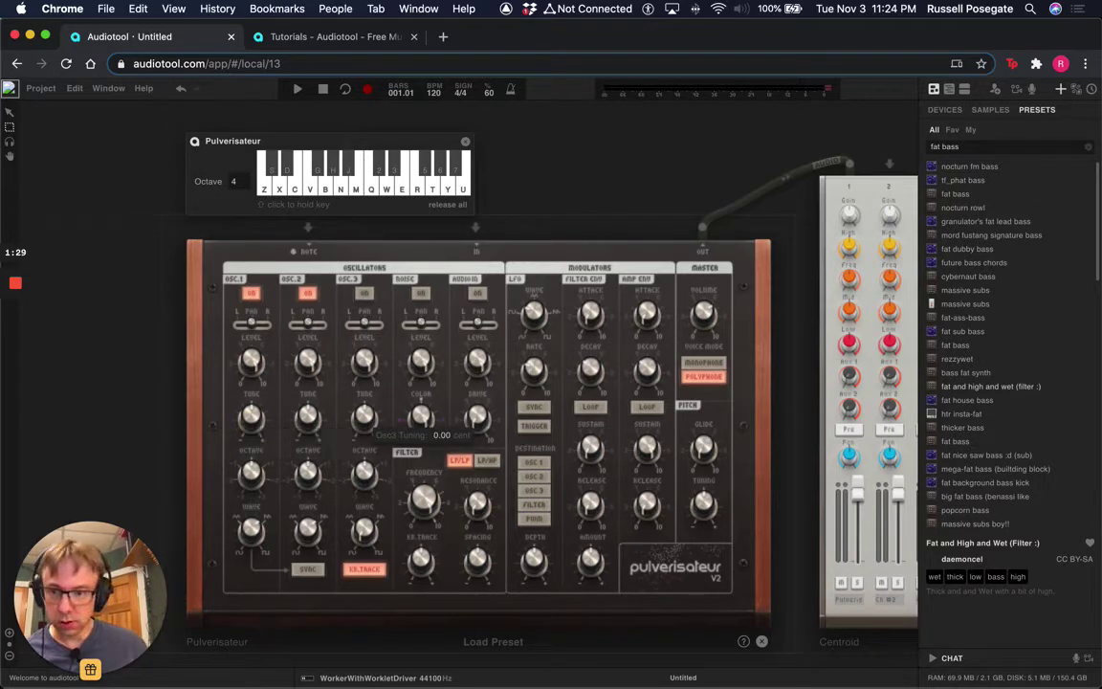
Play a few notes to hear the two detuned oscillators
key(n)
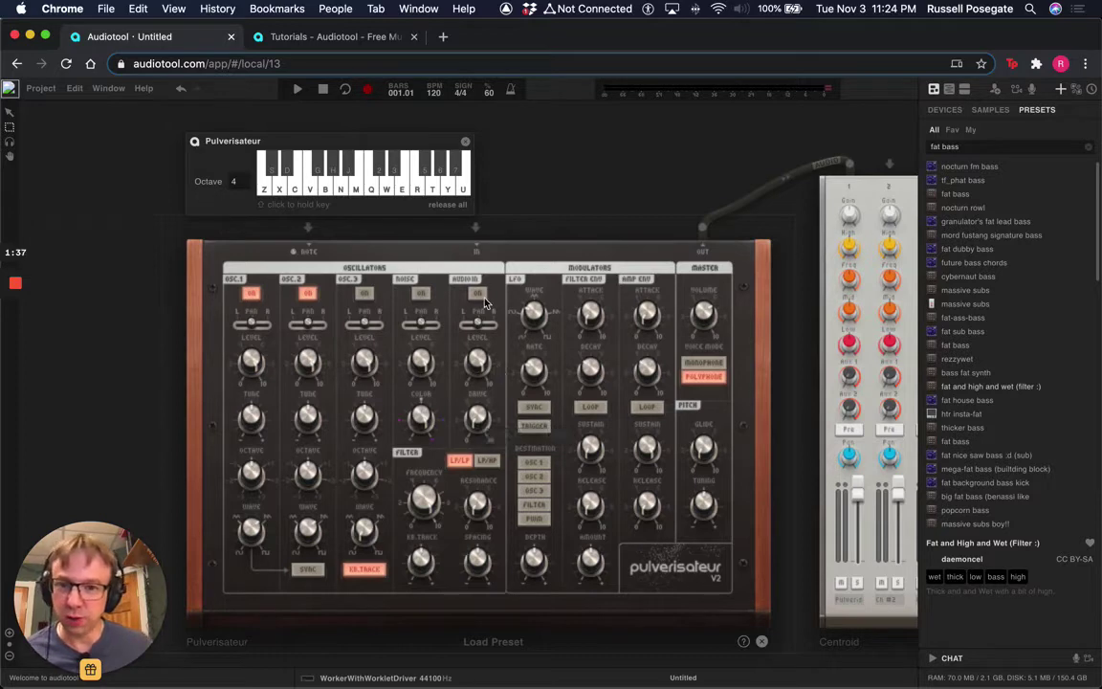
key(m)
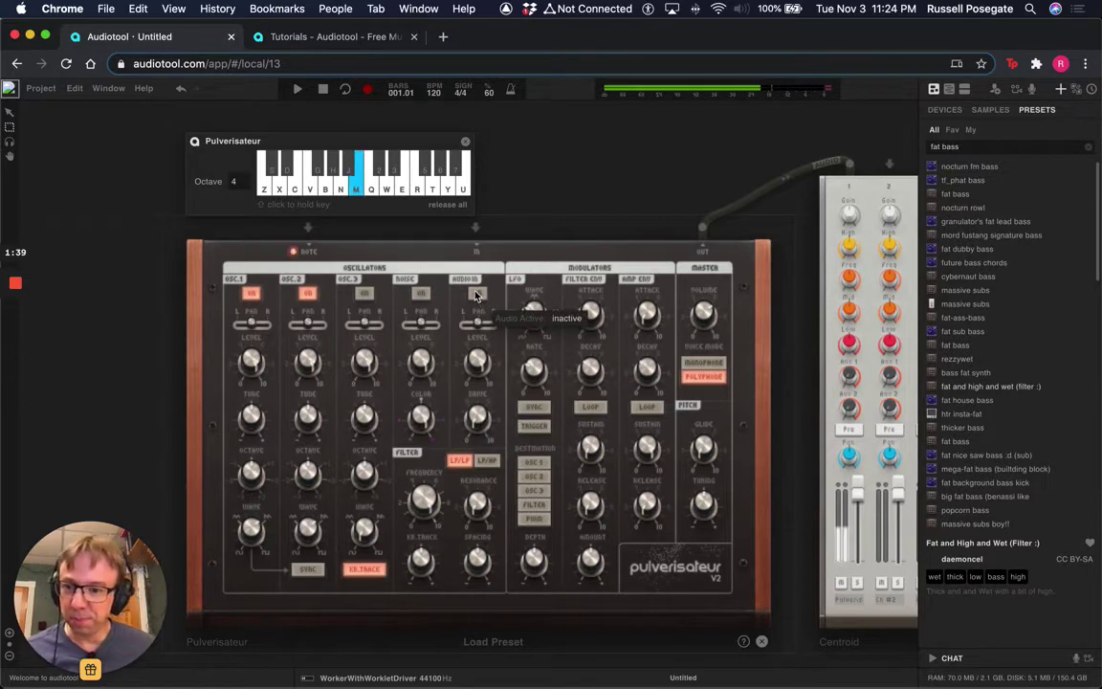
key(m)
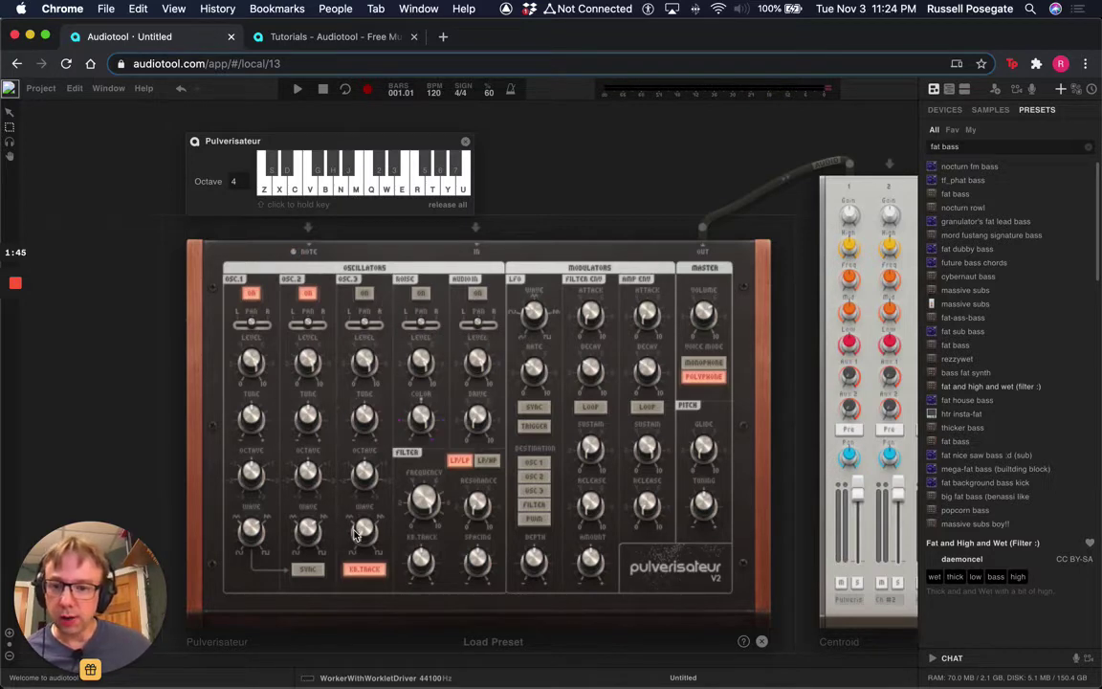
Turn on oscillator 3 and play a few notes to hear it added to the sound
click(363, 292)
key(n)
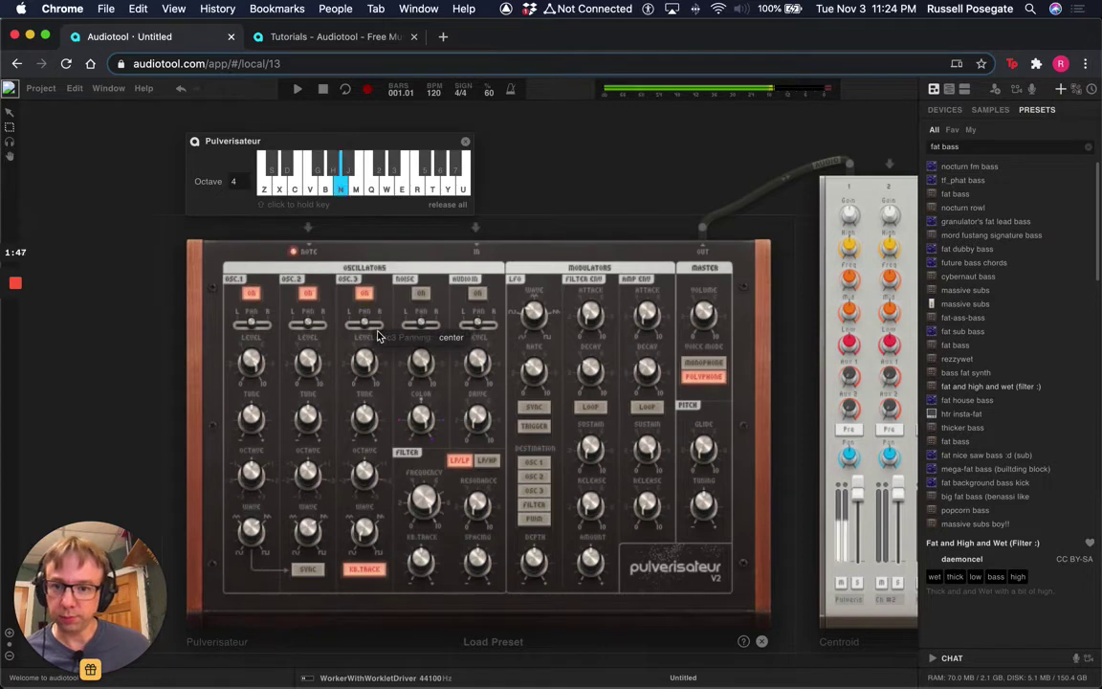
key(b)
key(v)
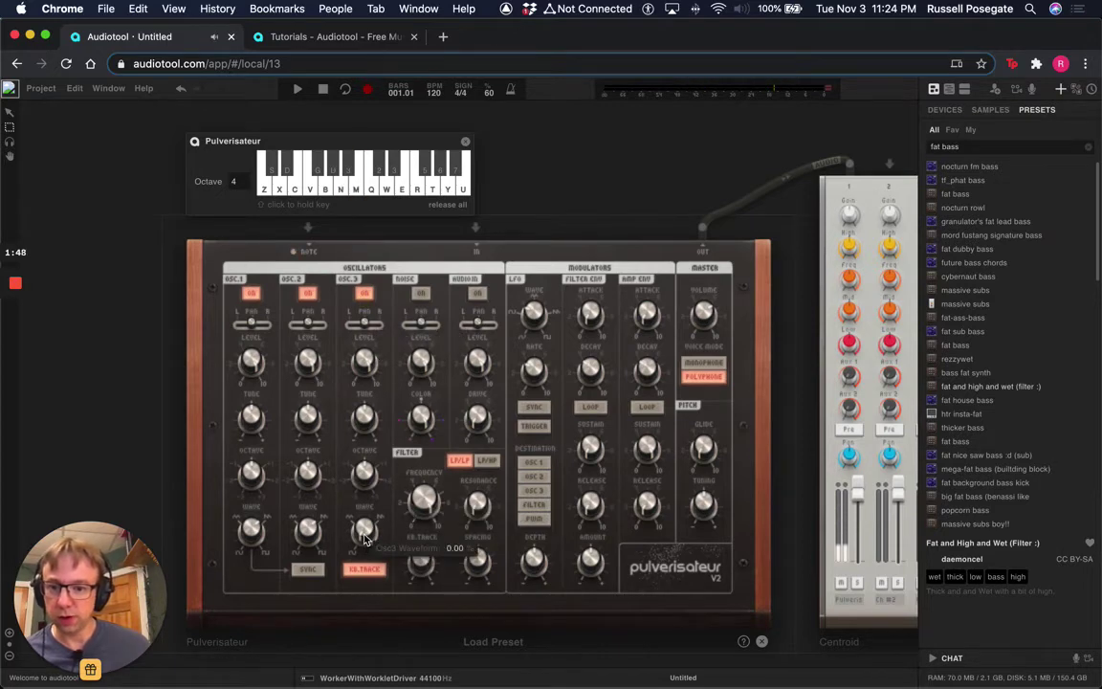
Raise the waveform setting of oscillator 3
drag(364, 539, 364, 393)
click(351, 496)
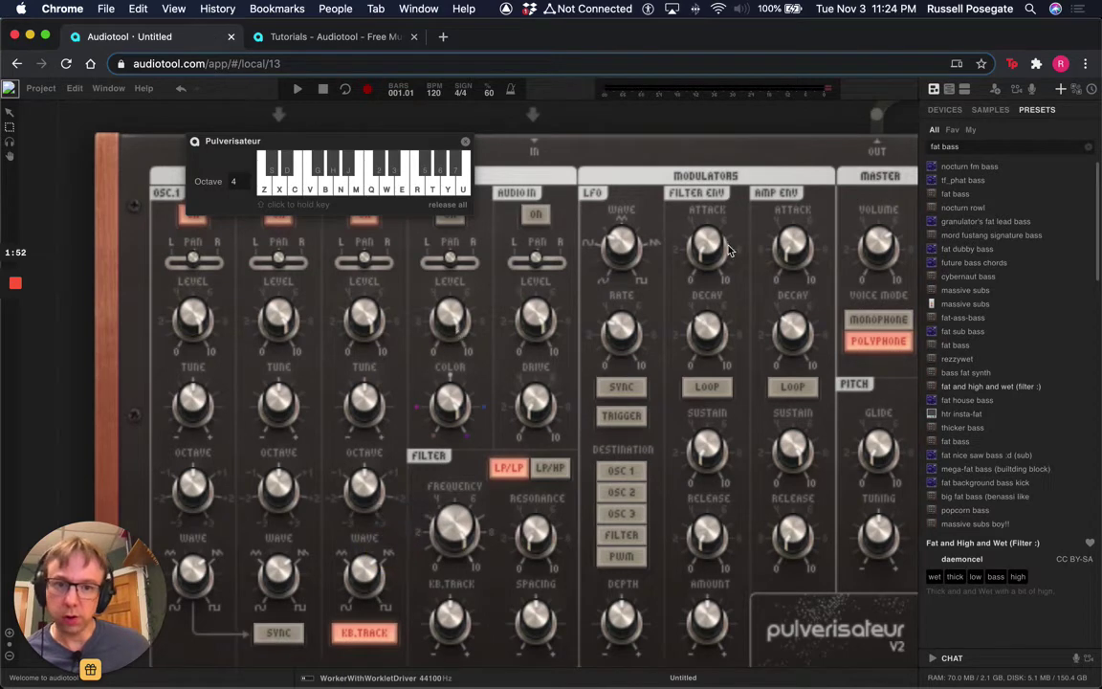
click(10, 655)
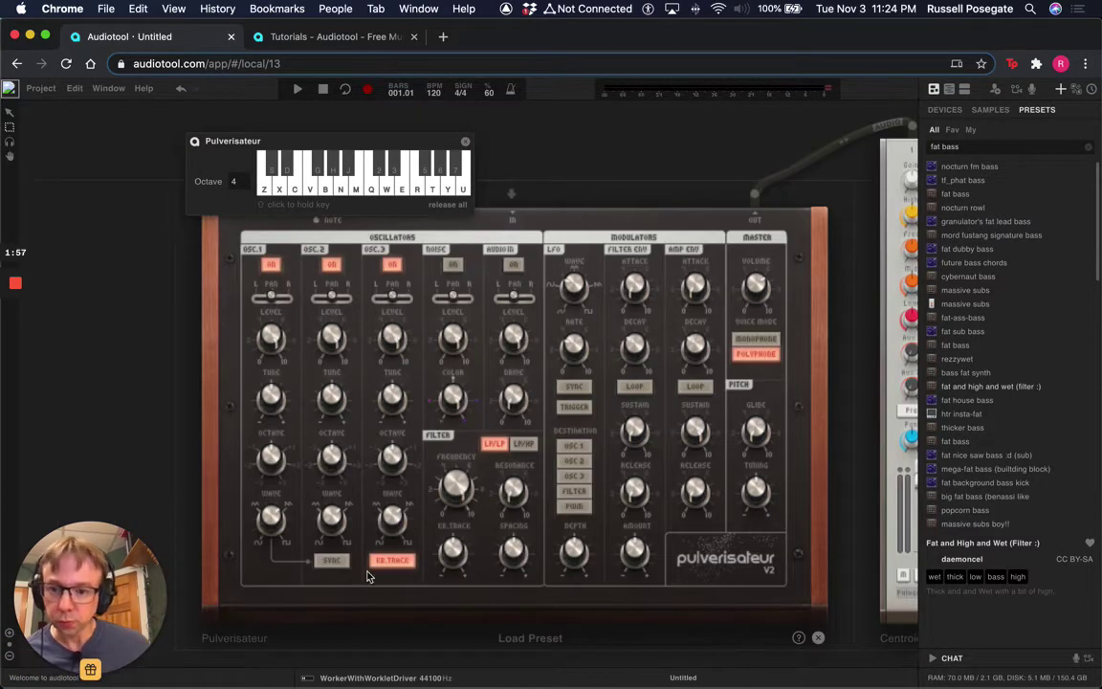
Play notes to hear all three oscillators together and check the filter cutoff value
key(b)
key(v)
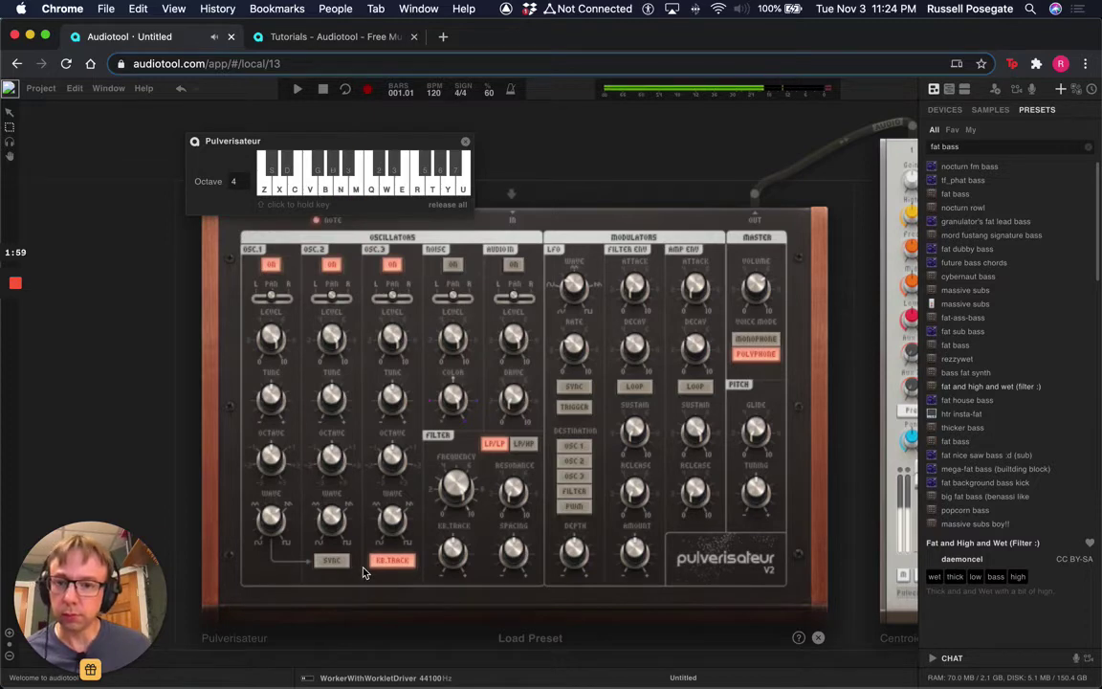
key(m)
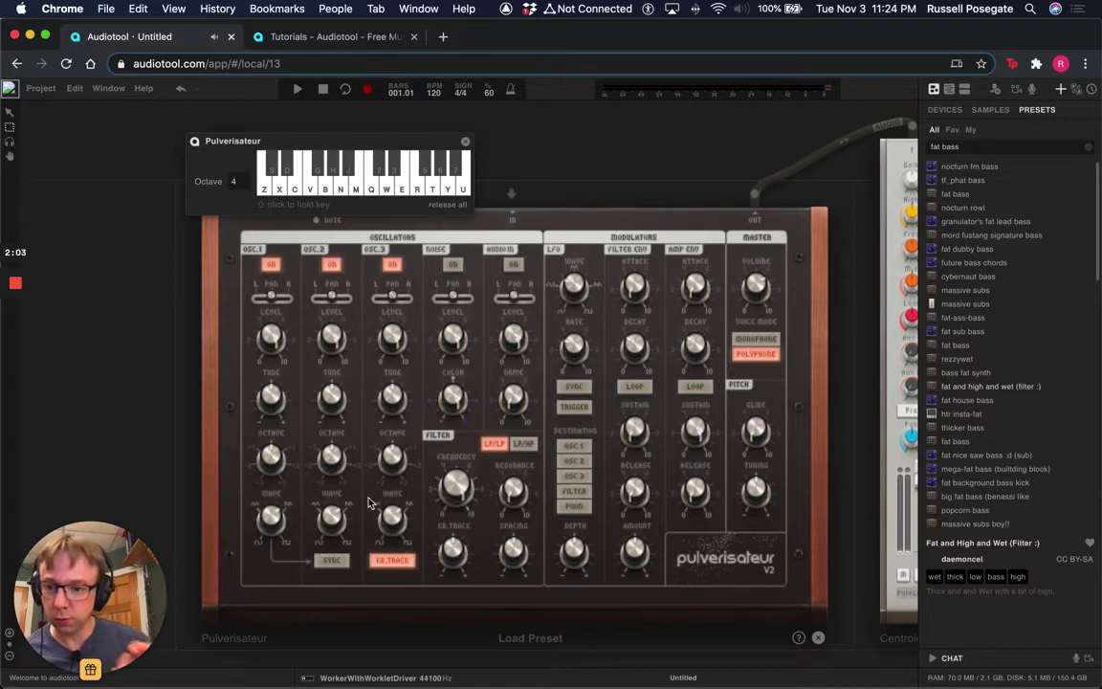
mouse_move(455, 489)
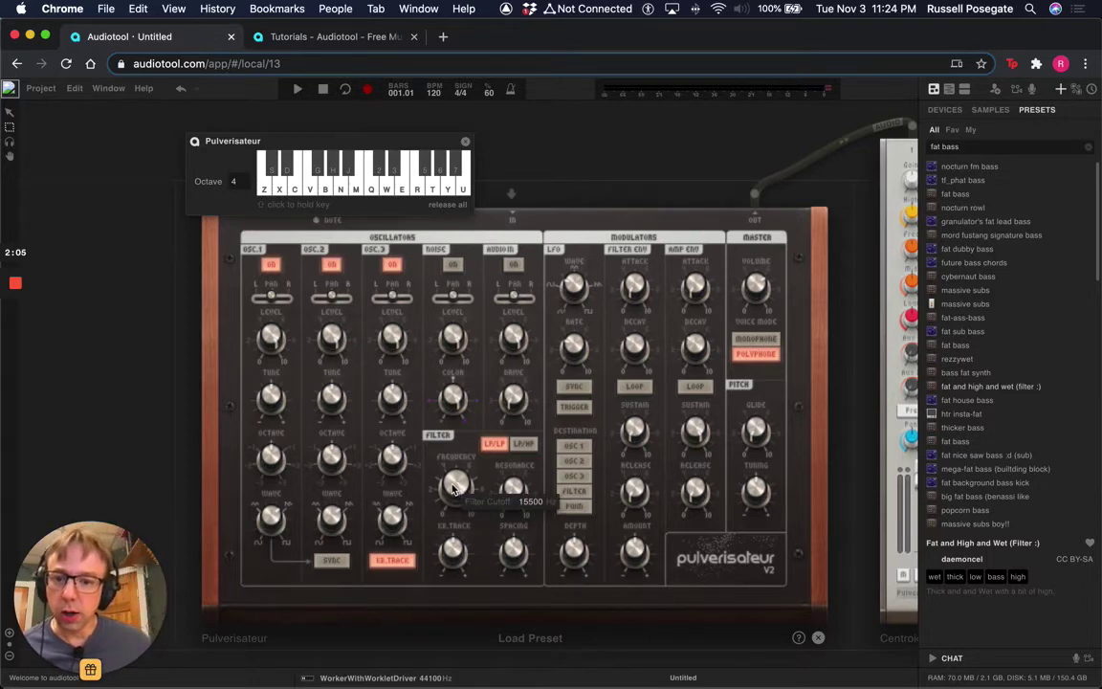
Raise the octave of oscillator 3 to 1 and play a note to hear it
mouse_move(392, 412)
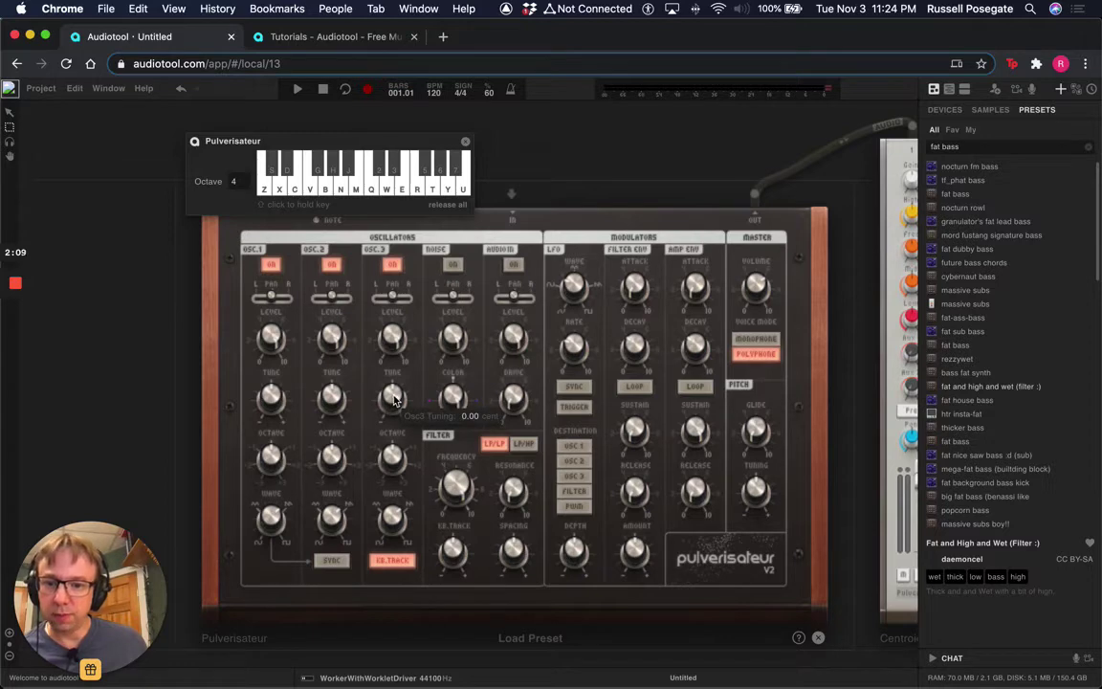
drag(392, 451, 391, 430)
key(m)
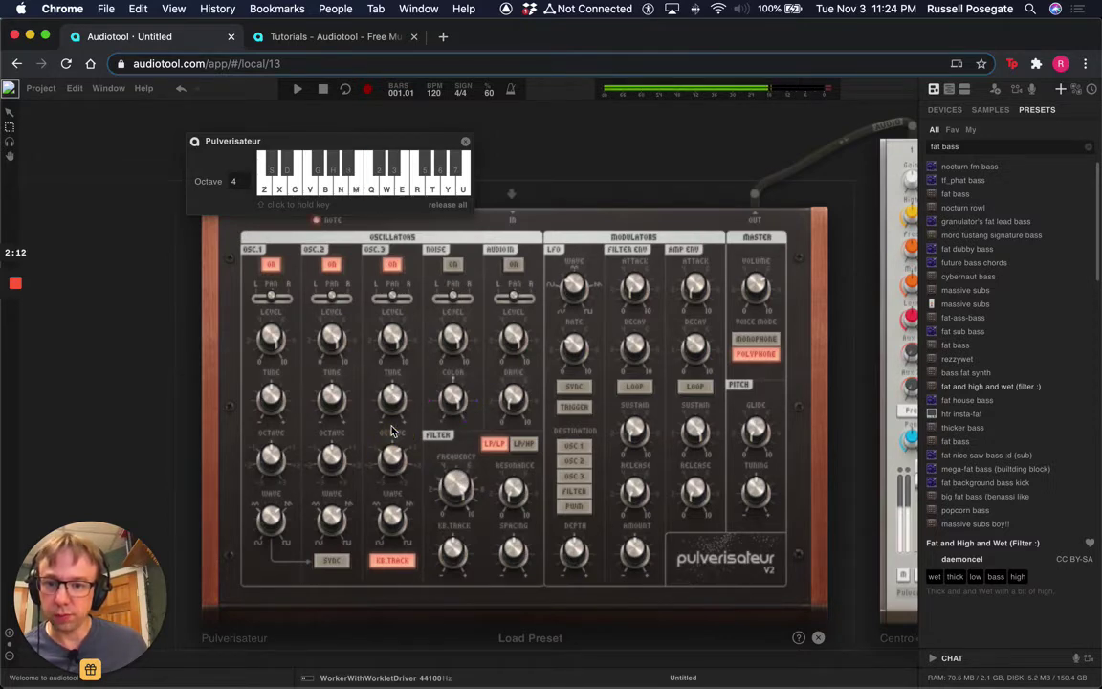
Turn off oscillators 1 and 2 and play a few notes to hear oscillator 3 alone
click(331, 264)
click(270, 270)
key(m)
key(n)
key(m)
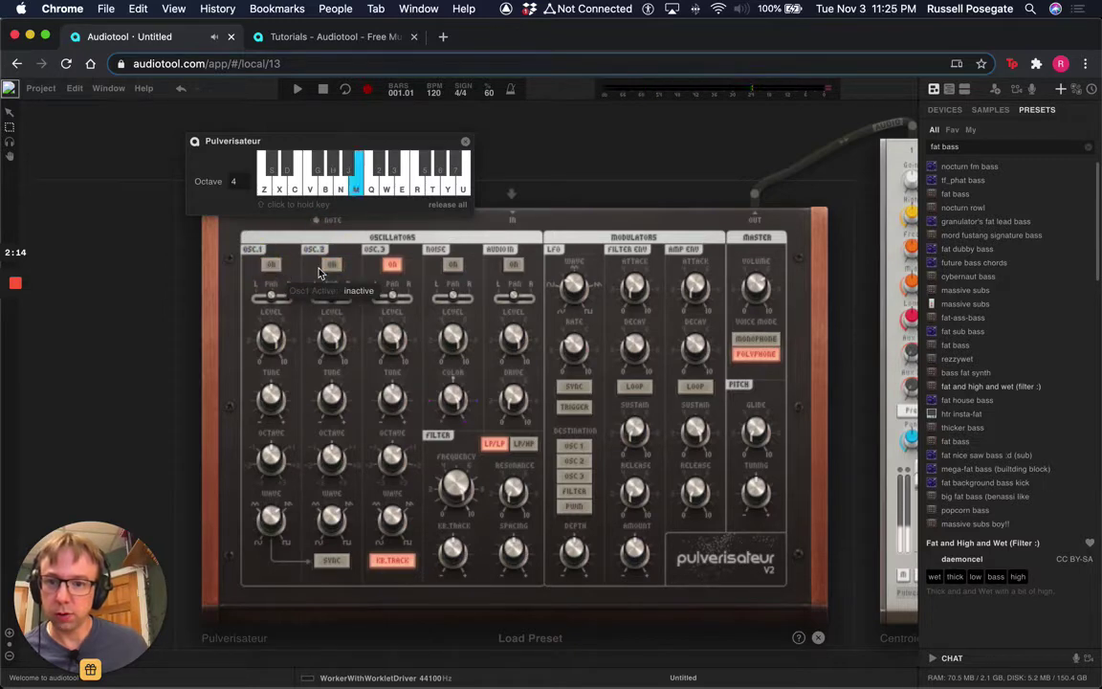
key(n)
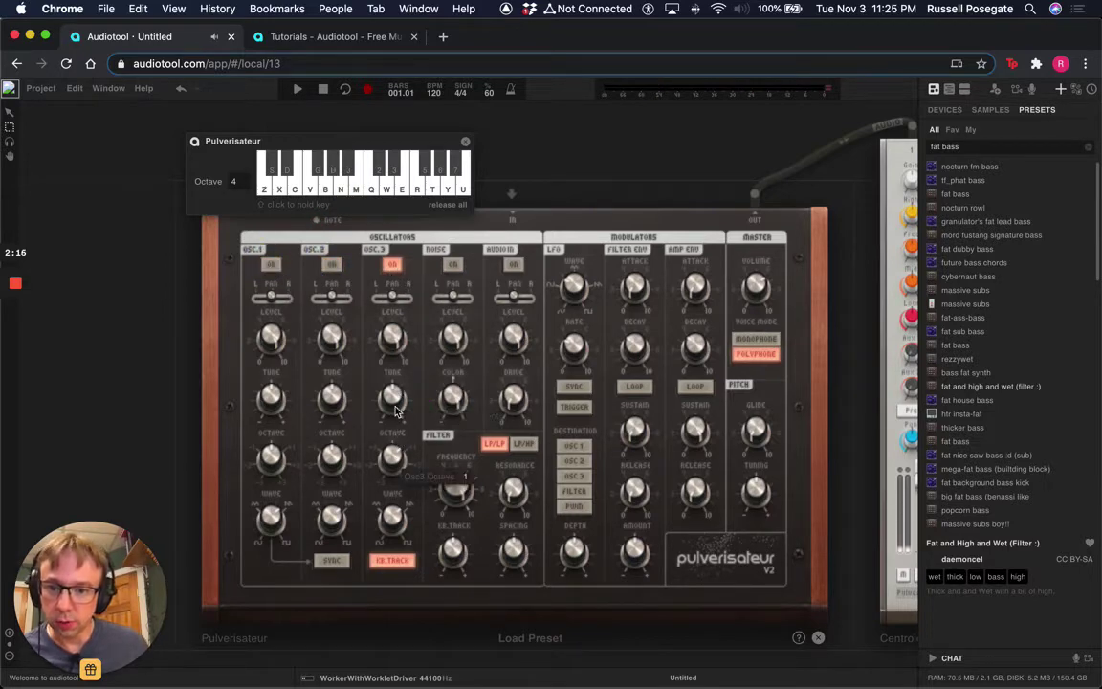
Raise the tuning of oscillator 3 to detune it and play a few notes to hear it
drag(396, 406, 397, 228)
key(n)
key(b)
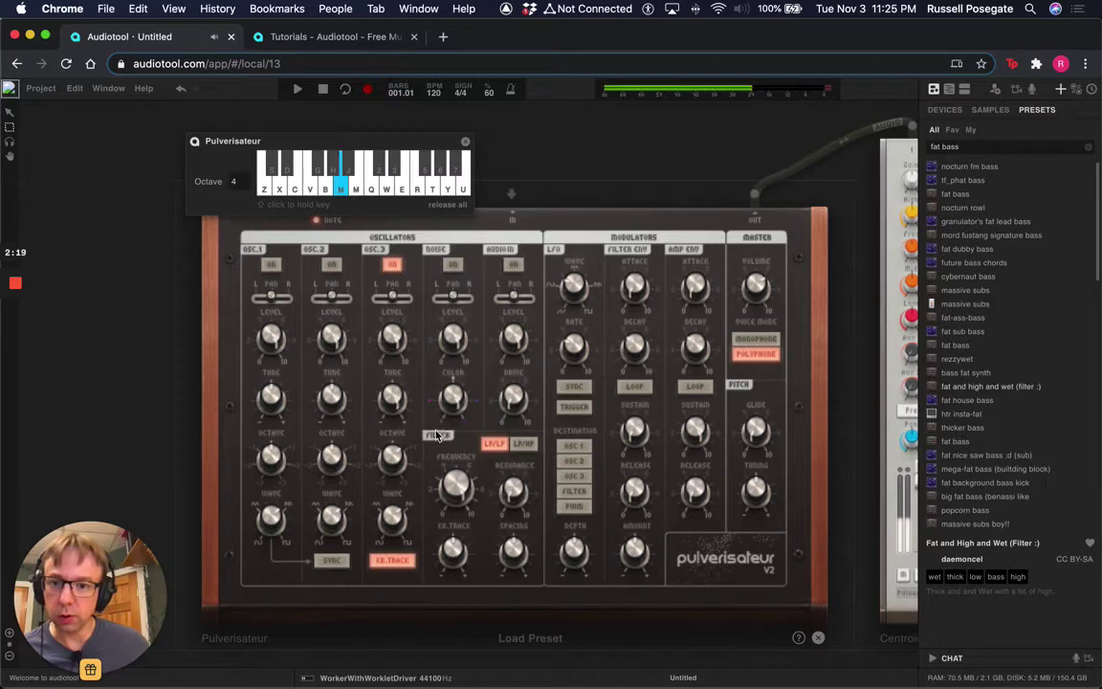
key(n)
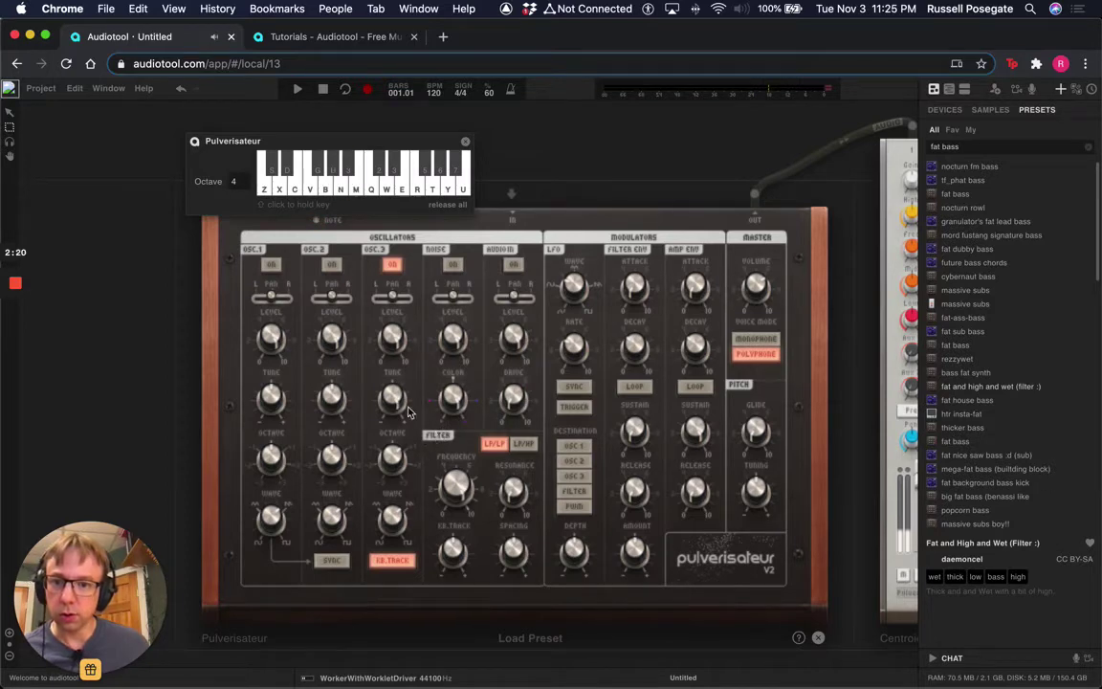
Turn oscillators 1 and 2 back on and play notes to hear all three oscillators together
click(331, 264)
click(271, 264)
key(m)
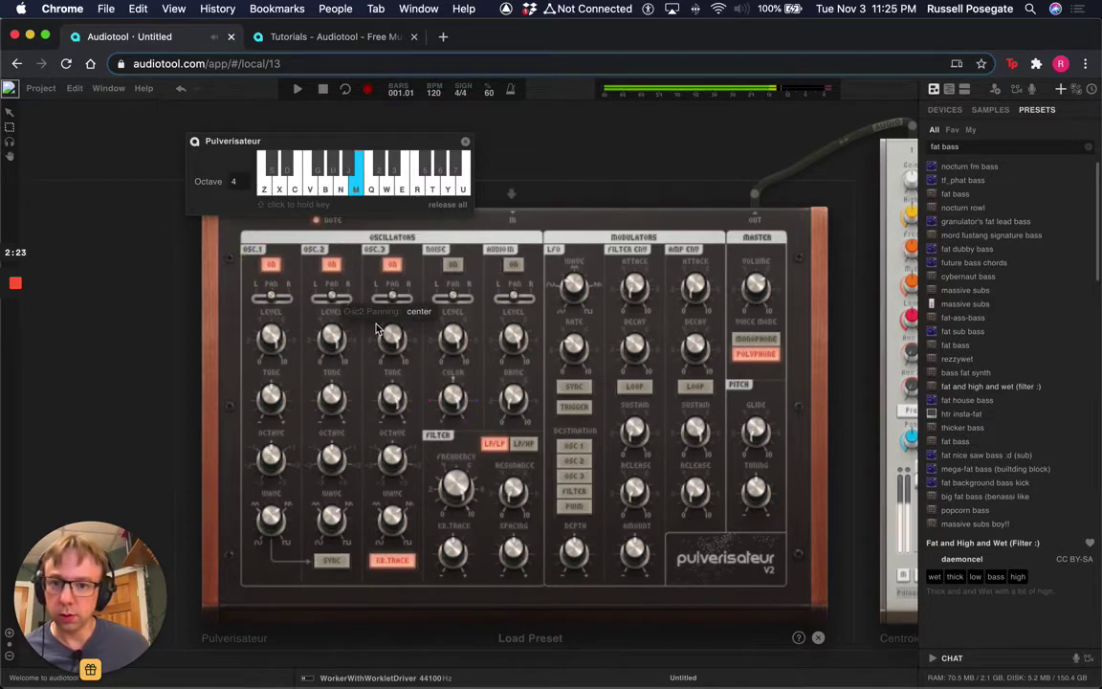
key(v)
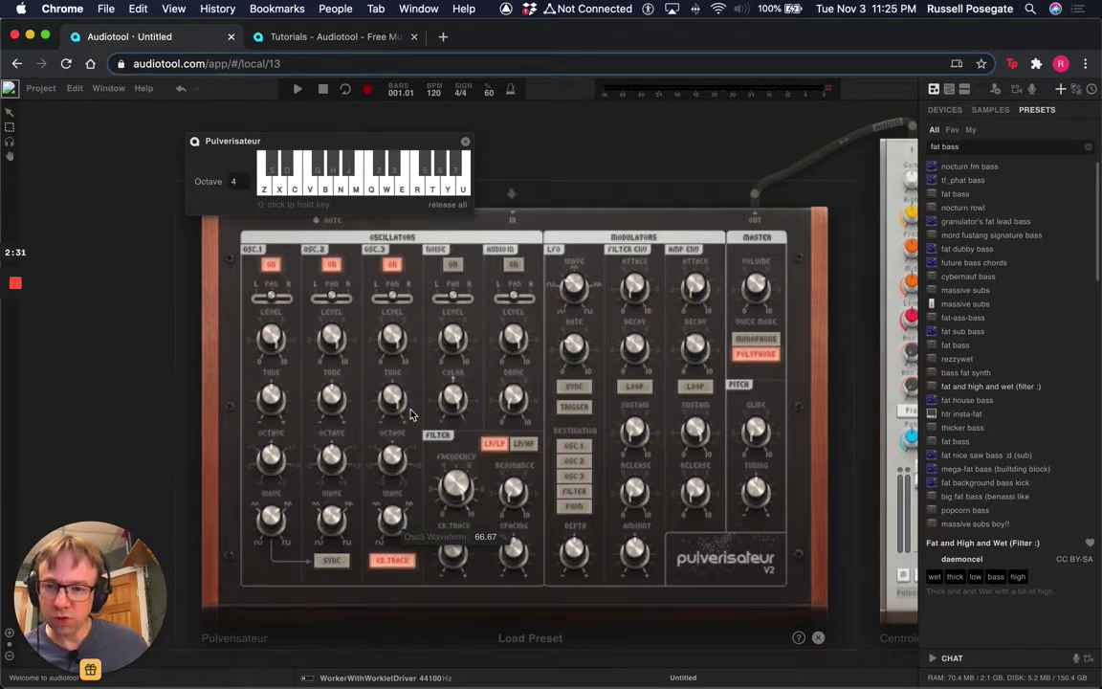
Lower the level of oscillator 3 to -2.10 dB and play a note to hear the balance
drag(389, 337, 387, 355)
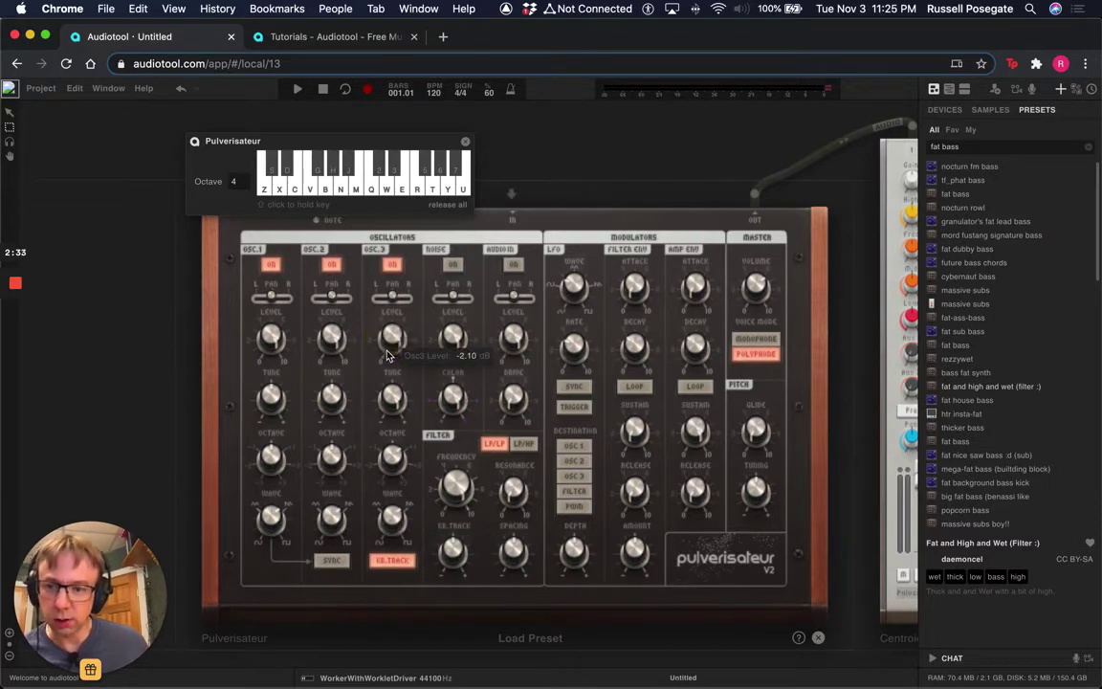
key(m)
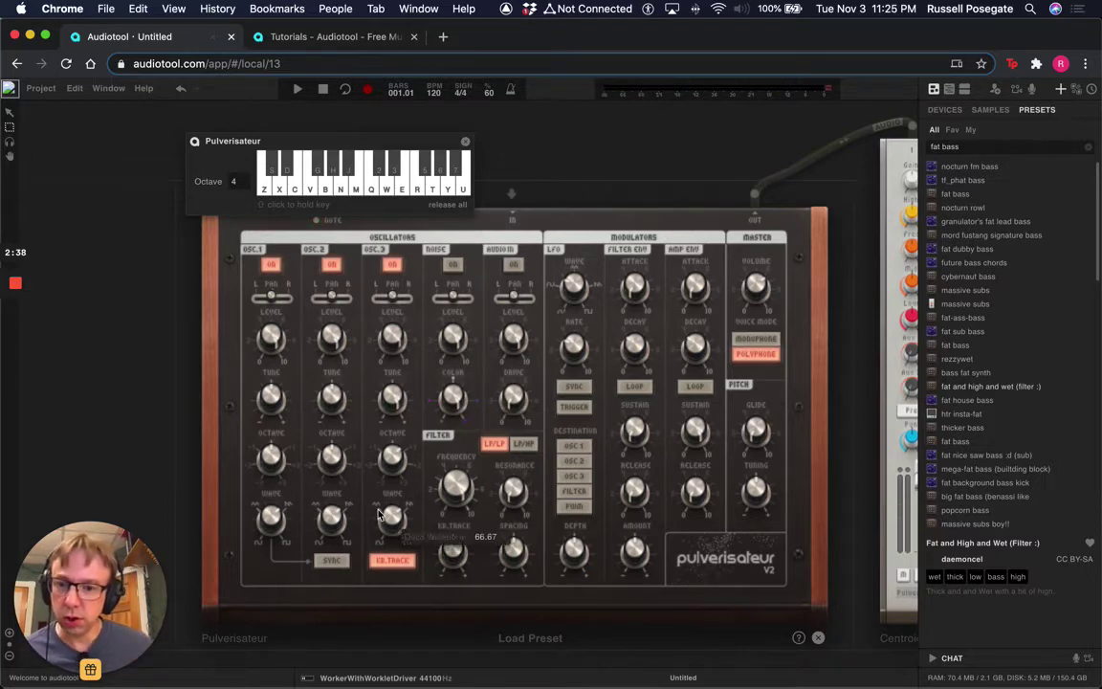
mouse_move(402, 519)
Lower the filter cutoff to about 4649 Hz while playing notes, and readjust it slightly
mouse_move(451, 487)
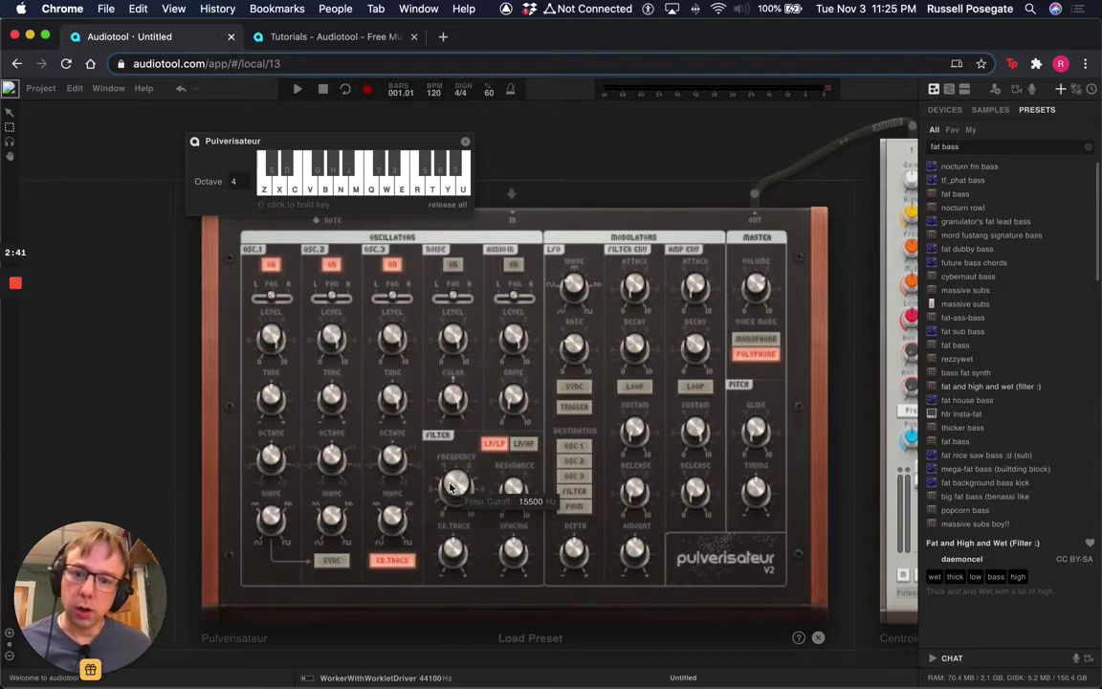
key(m)
drag(458, 488, 445, 516)
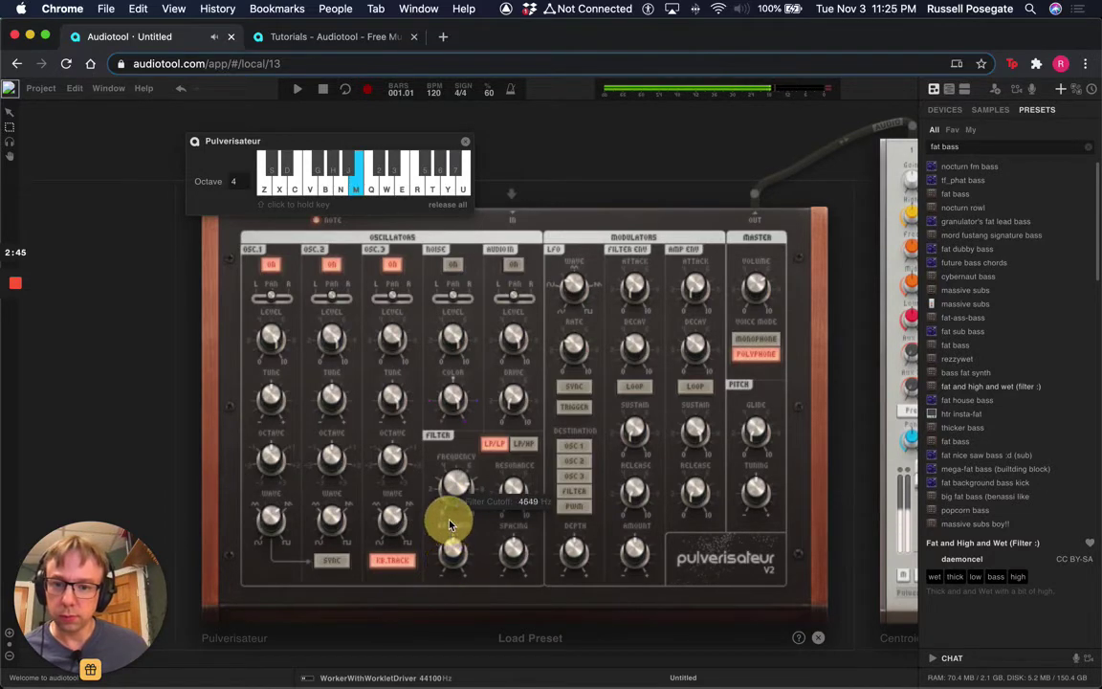
key(m)
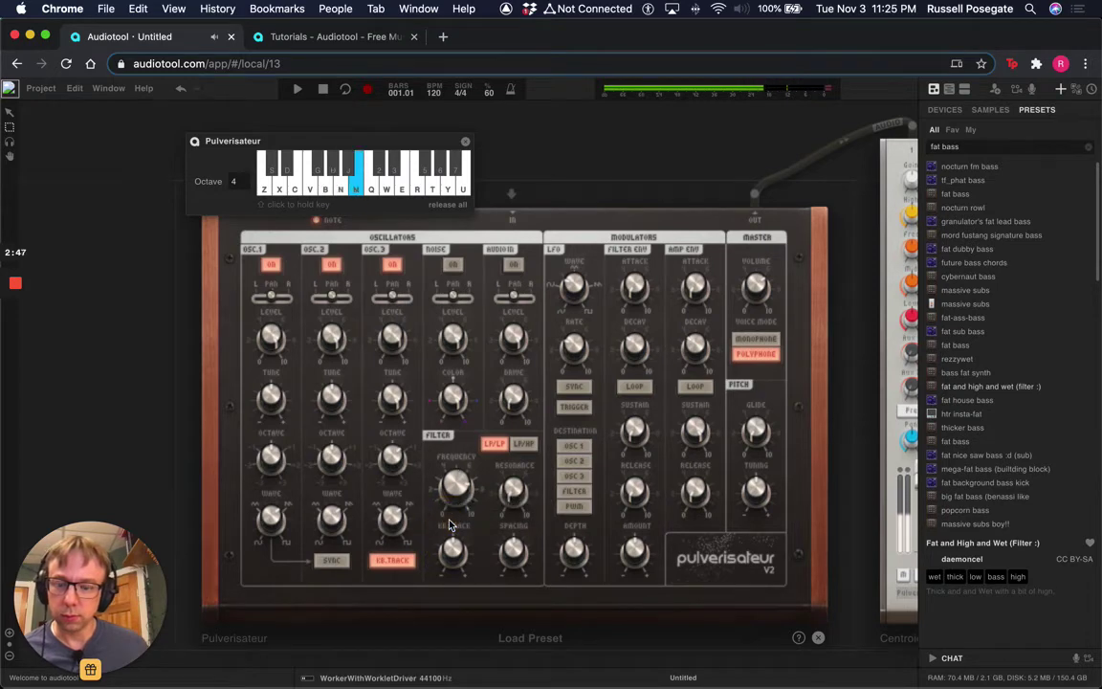
mouse_move(446, 490)
mouse_down()
mouse_move(417, 440)
mouse_move(457, 489)
mouse_up()
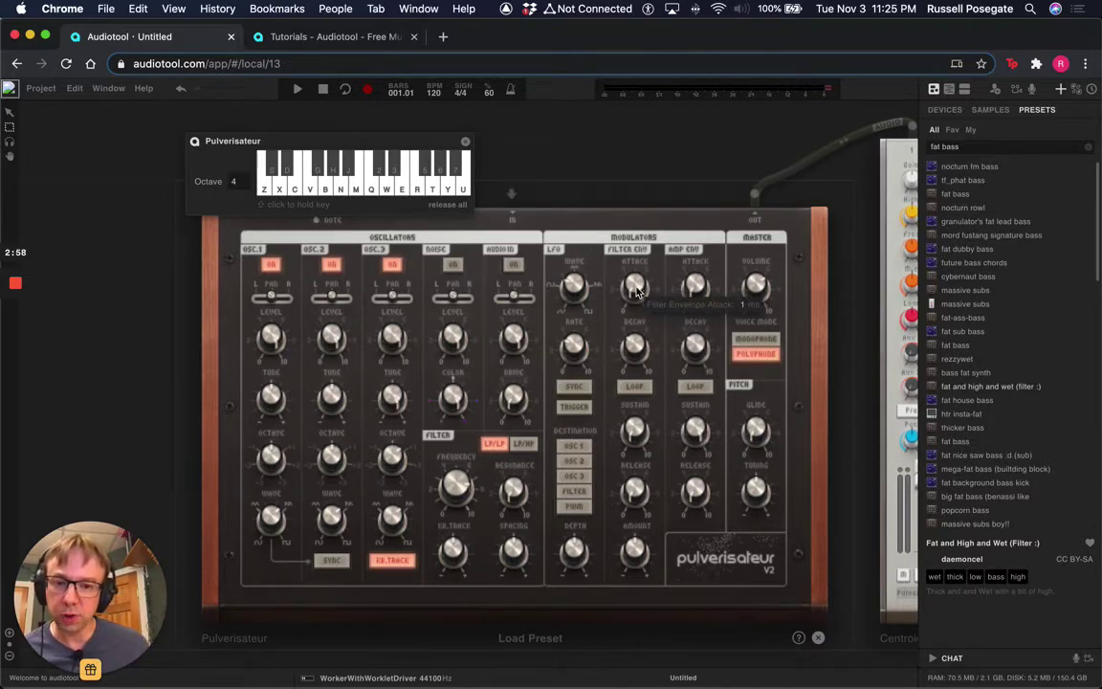
Try filter envelope attack values of 21 ms and 25 ms, and raise the attack a little further
drag(636, 290, 636, 278)
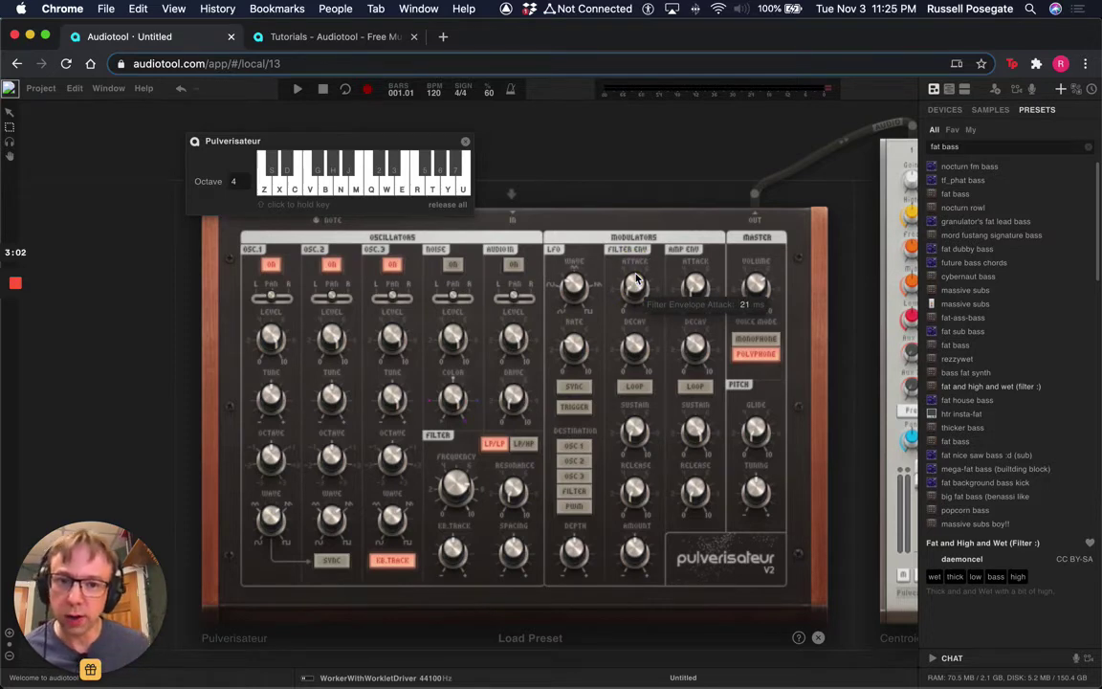
mouse_move(636, 289)
mouse_down()
mouse_move(634, 278)
mouse_move(636, 289)
mouse_up()
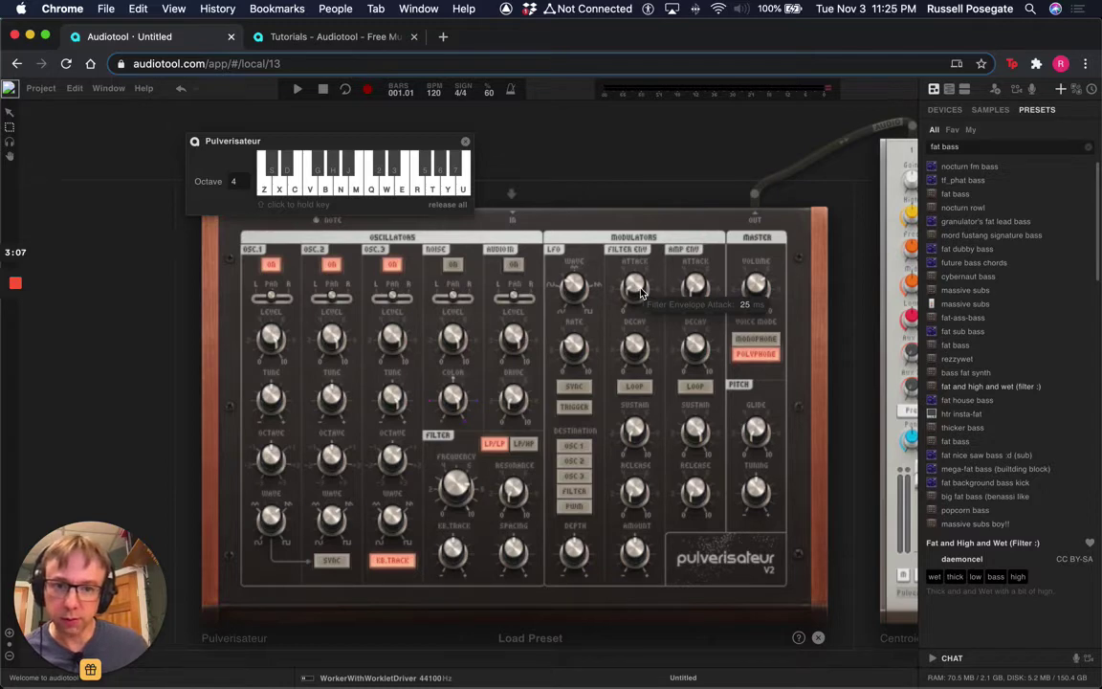
drag(637, 289, 635, 280)
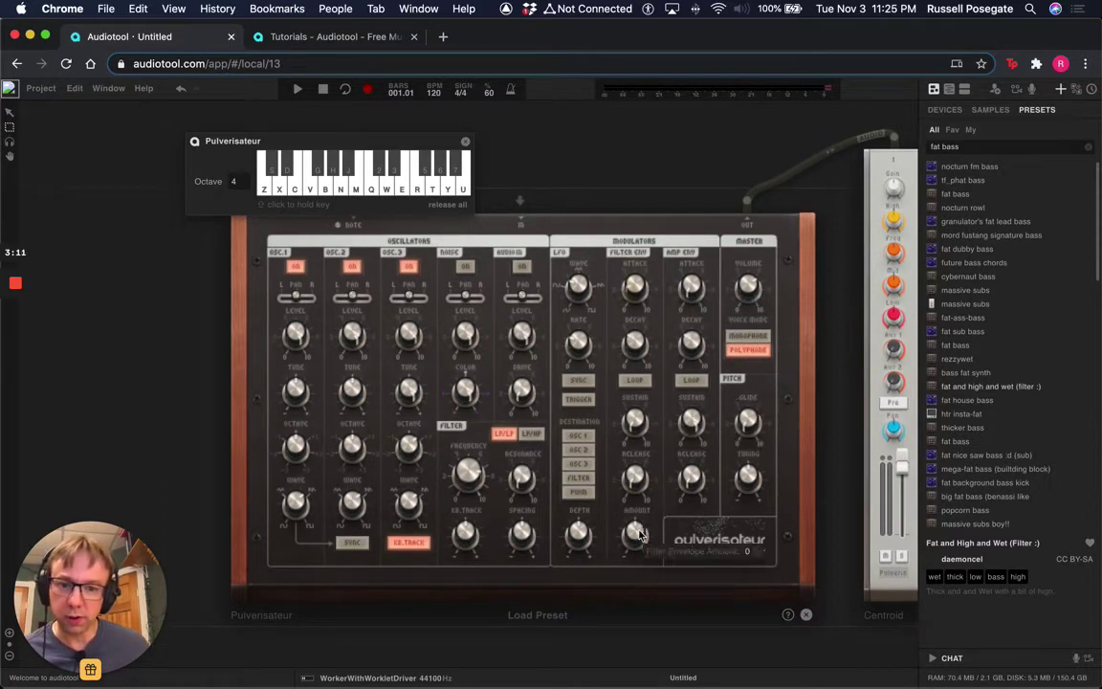
Raise the filter envelope amount to 35% and play repeated notes to hear the envelope open the filter
key(m)
drag(639, 534, 635, 485)
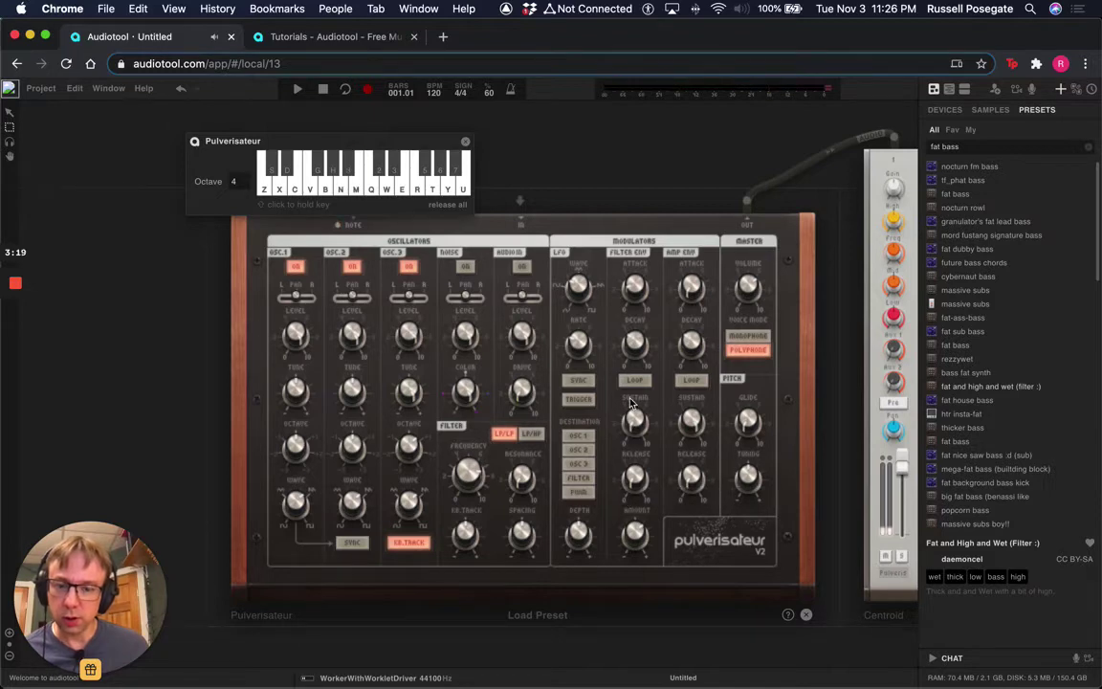
key(m)
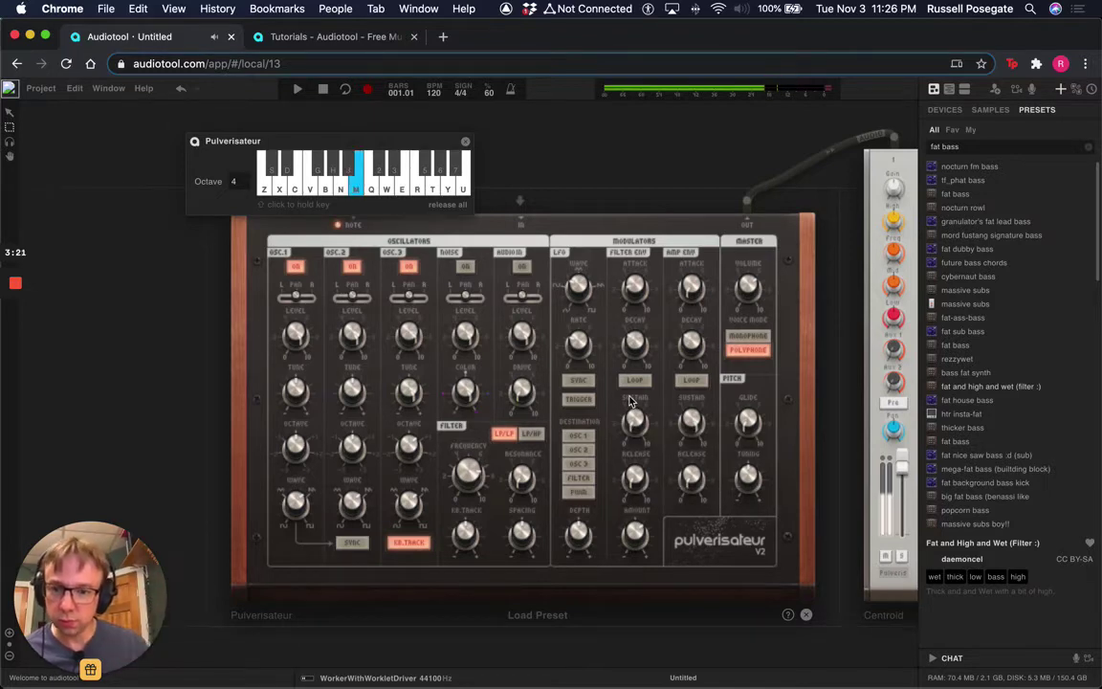
key(m)
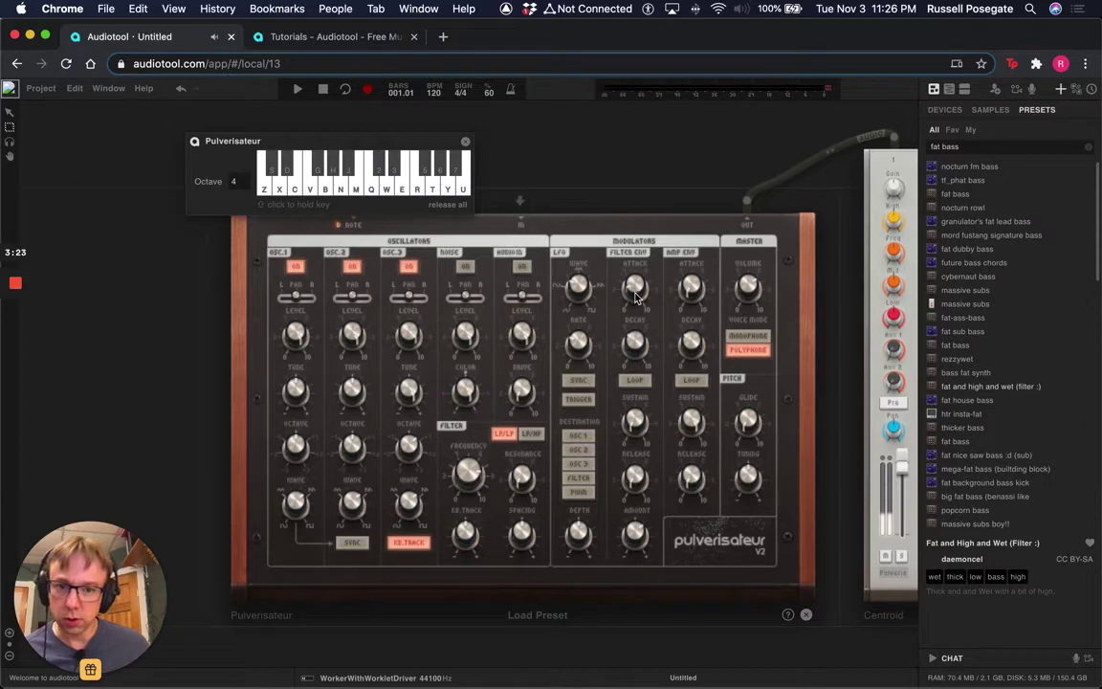
key(m)
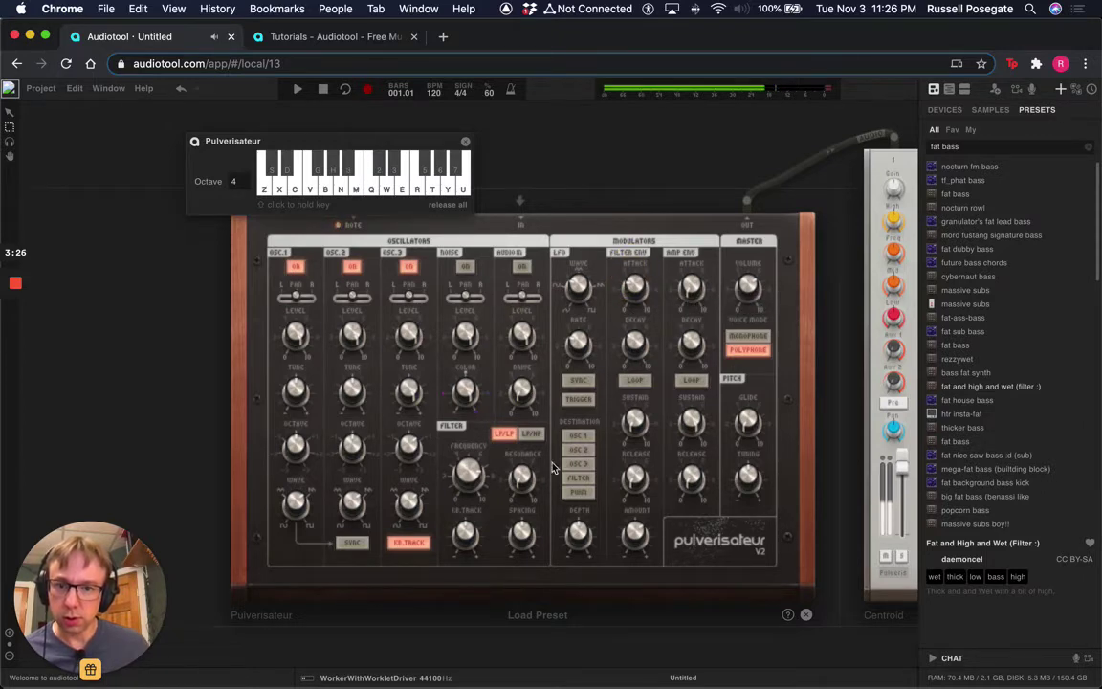
key(m)
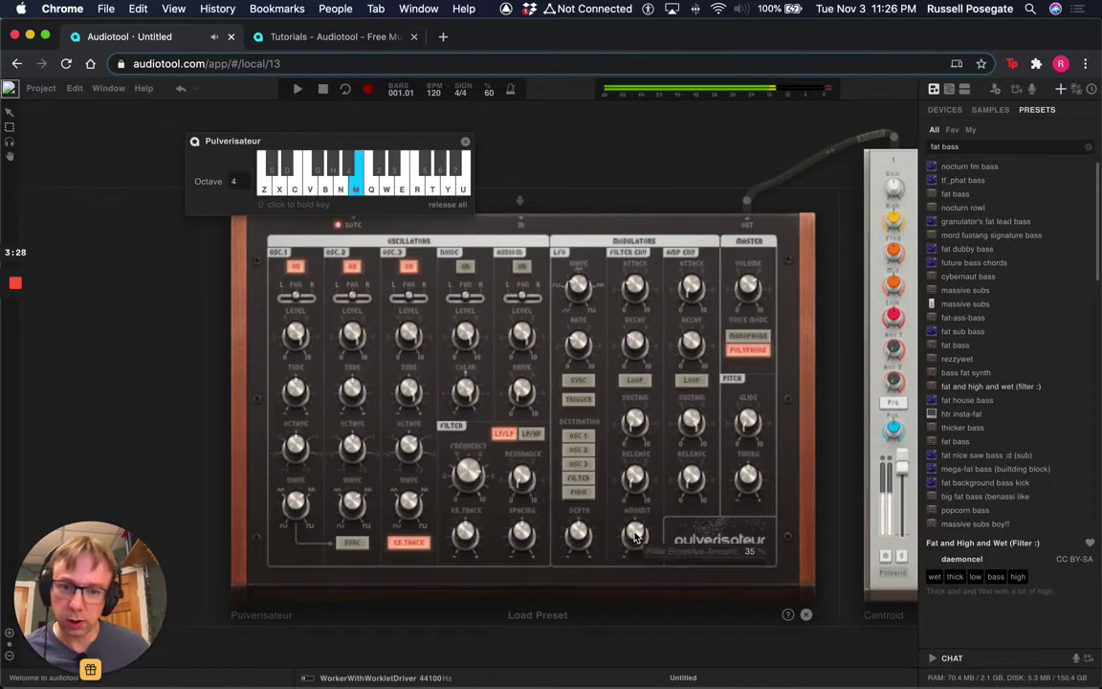
Increase the filter envelope amount to 69% and lower the filter cutoff further, playing a note to hear it
click(634, 533)
drag(633, 517, 638, 521)
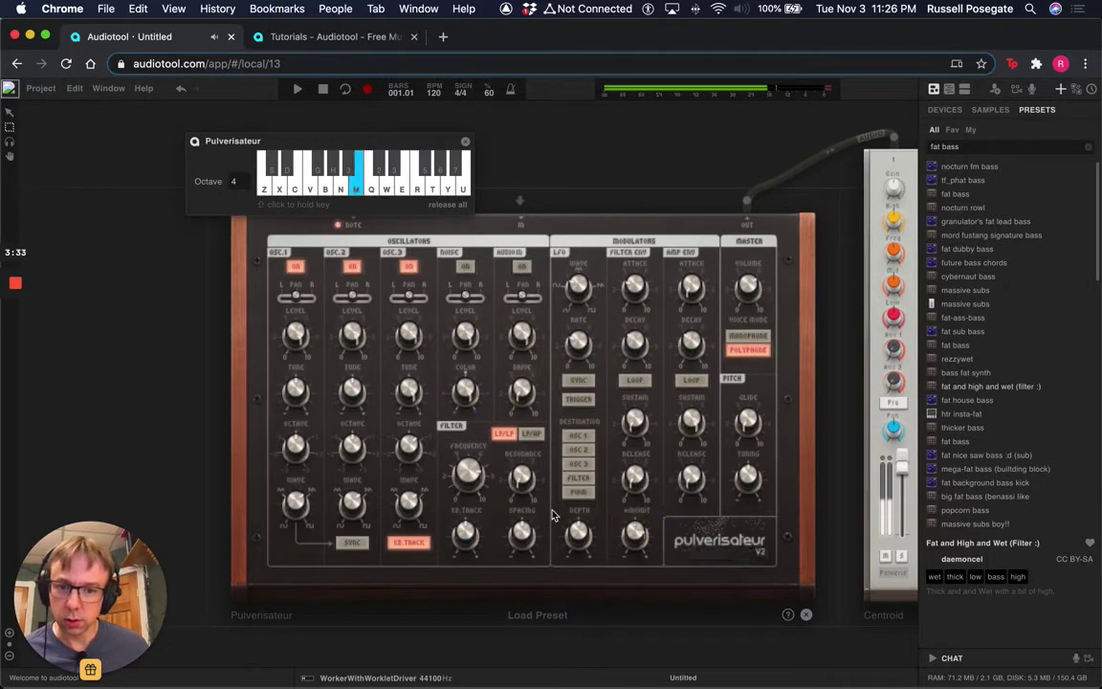
drag(468, 478, 469, 507)
key(m)
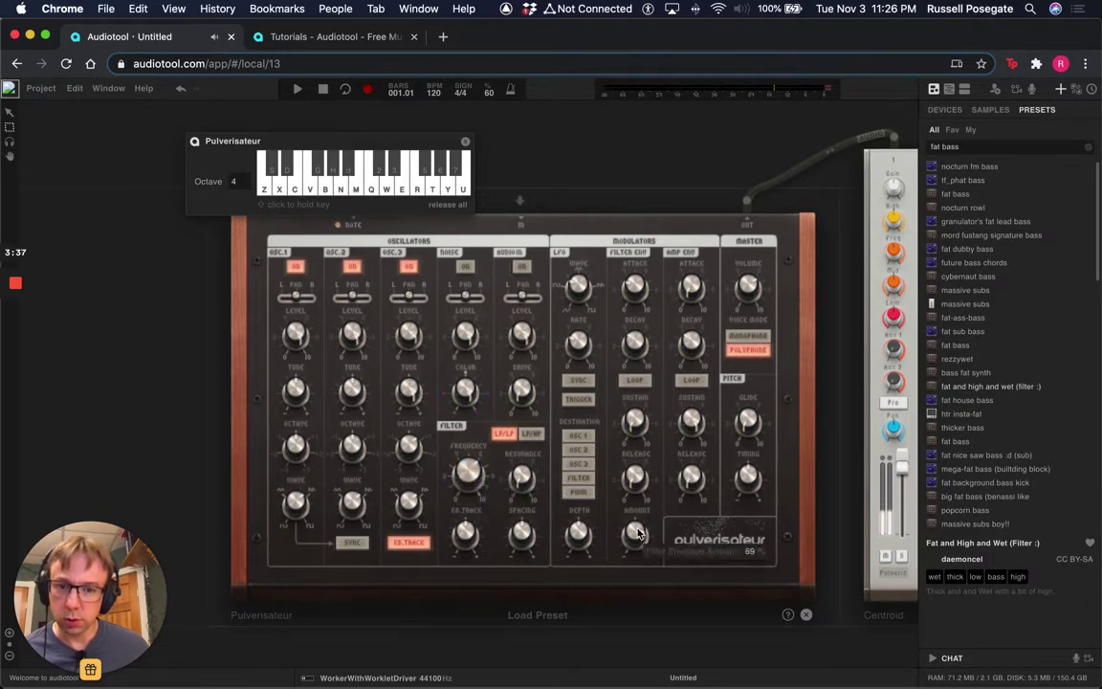
mouse_move(628, 533)
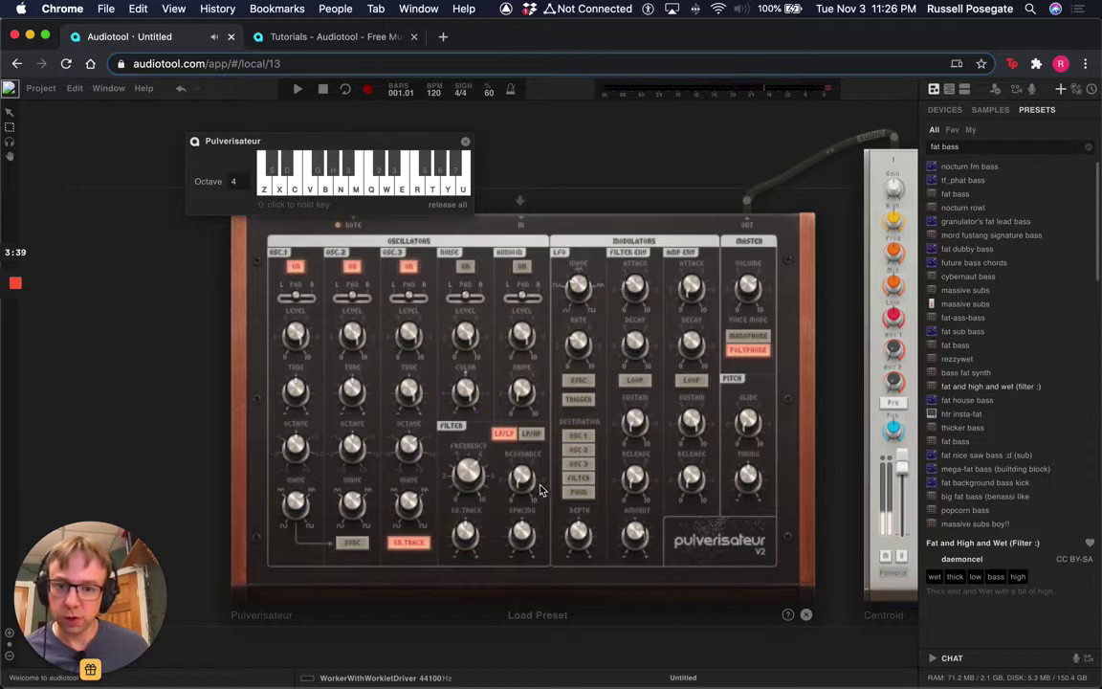
Raise the filter resonance and play a note to hear the stronger sweep
mouse_move(521, 481)
drag(522, 481, 516, 453)
key(m)
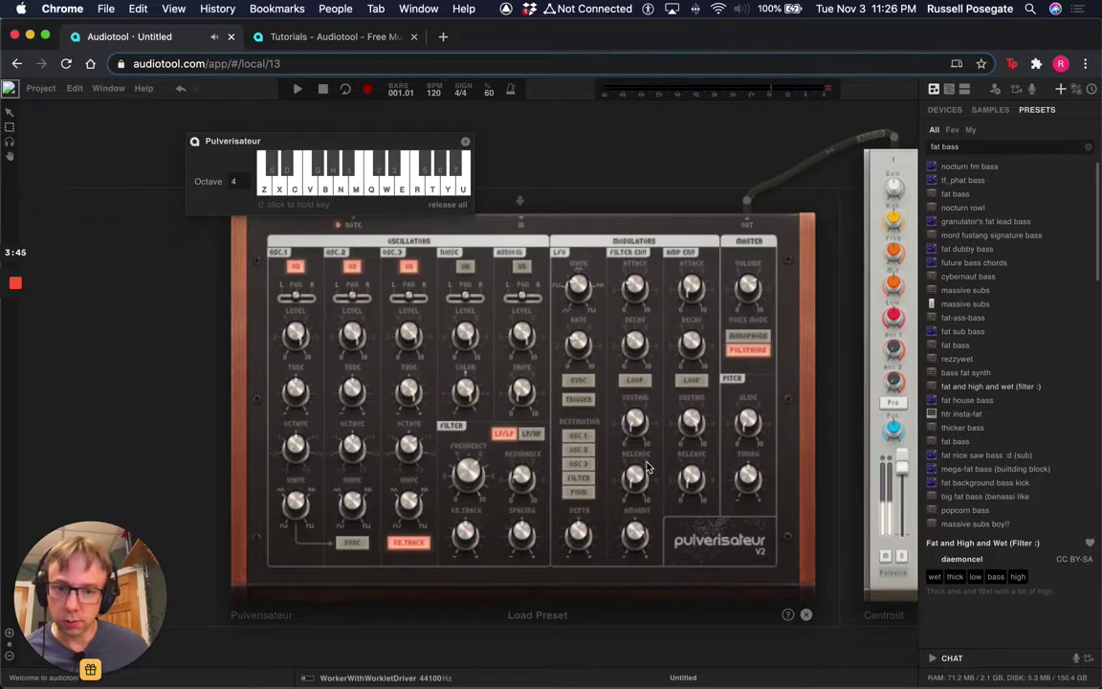
Shorten the filter envelope decay and lower its sustain to 13.41%, playing notes to hear the changes
drag(634, 342, 640, 395)
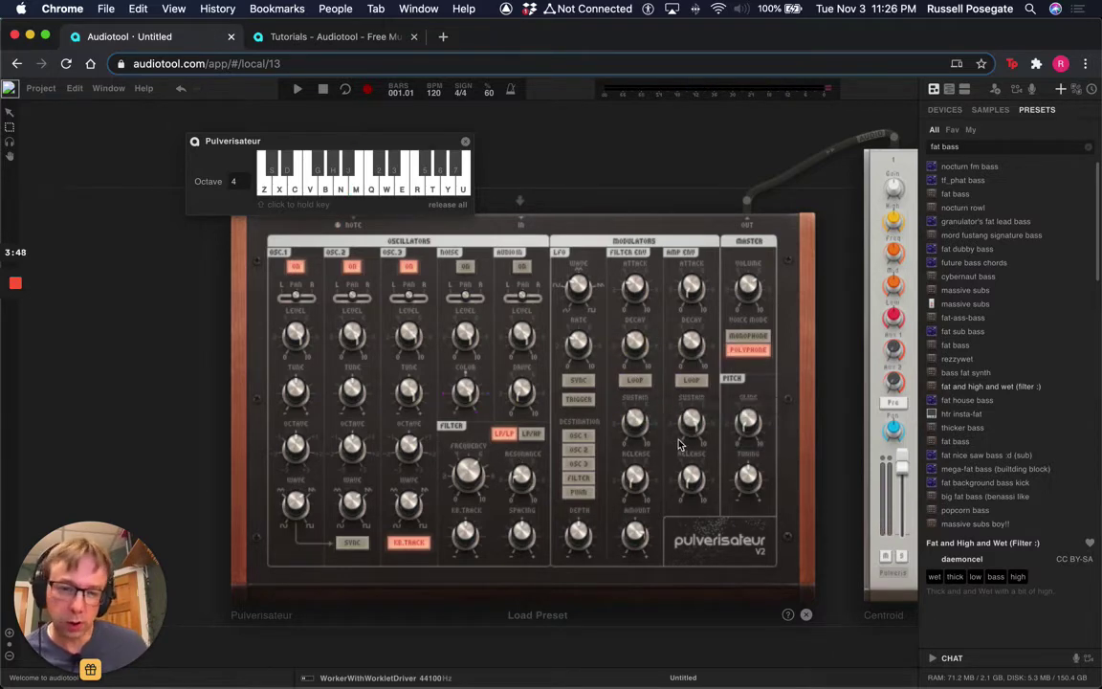
key(m)
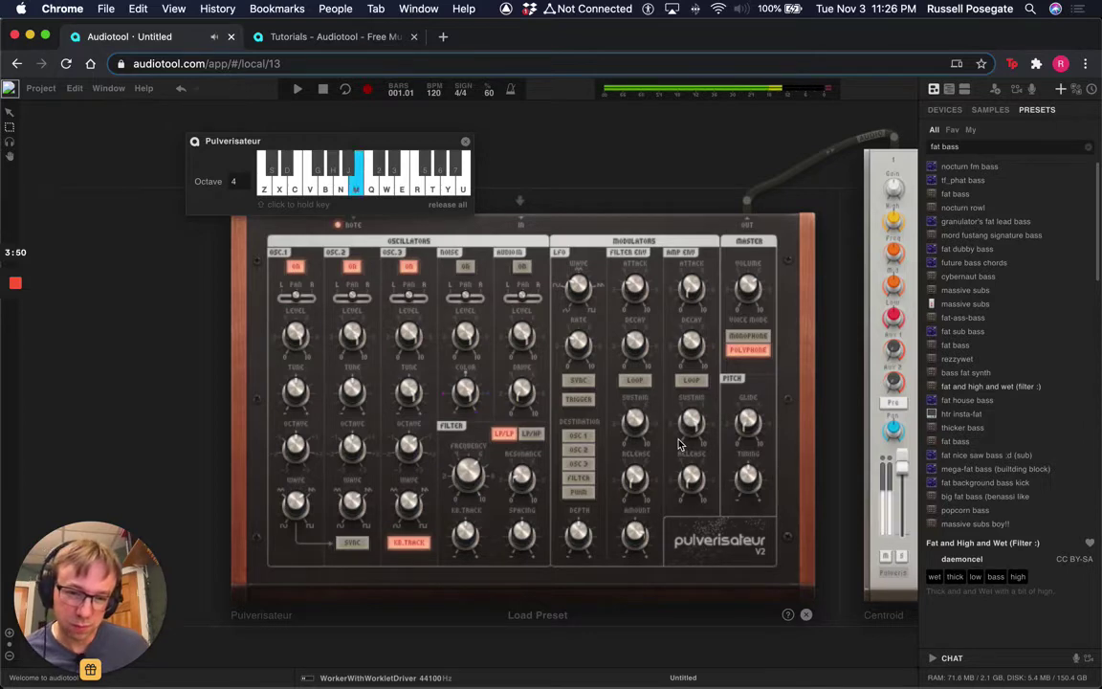
drag(634, 424, 631, 442)
key(n)
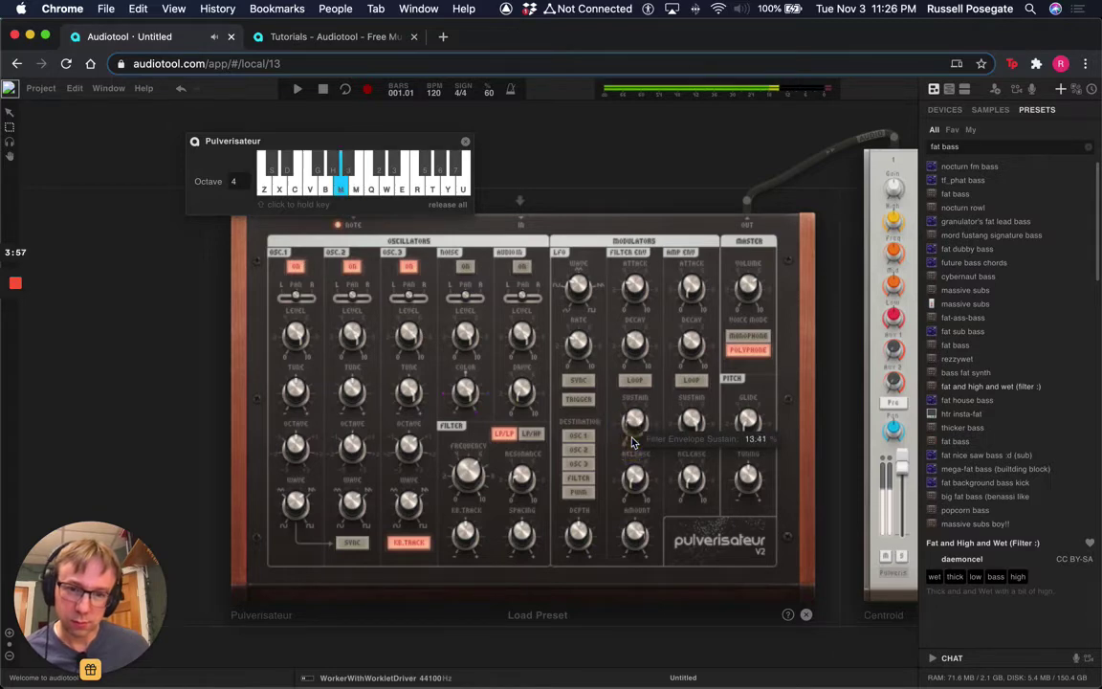
key(m)
key(n)
key(m)
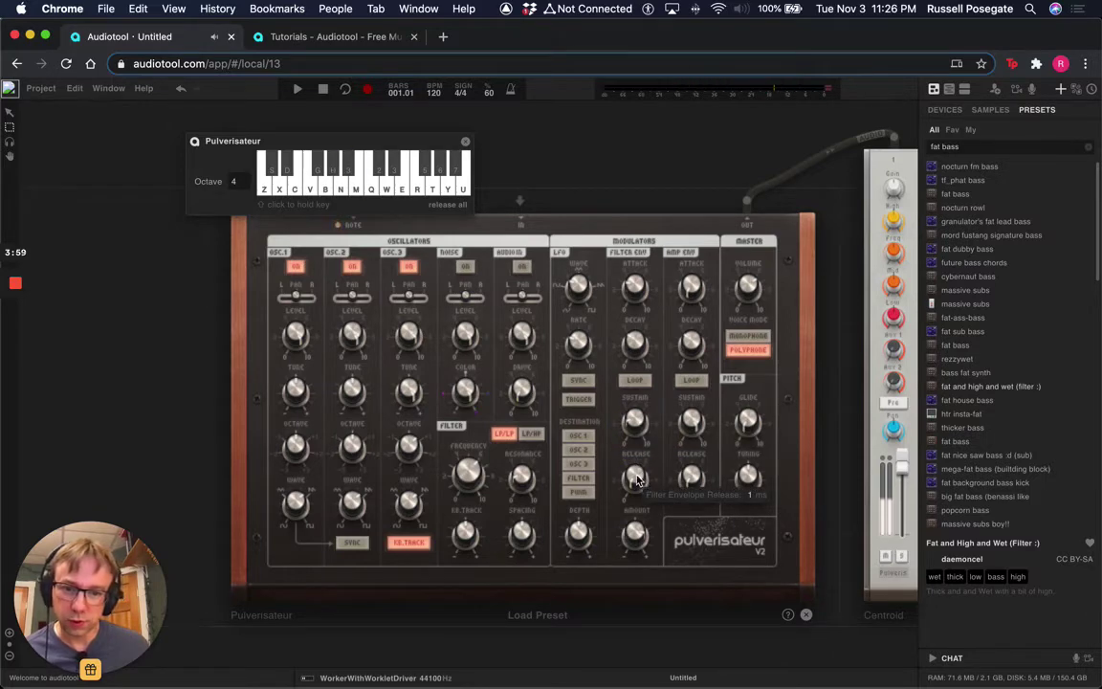
Raise the filter envelope release to 73 ms and play several notes to hear the tail
drag(639, 480, 634, 467)
key(m)
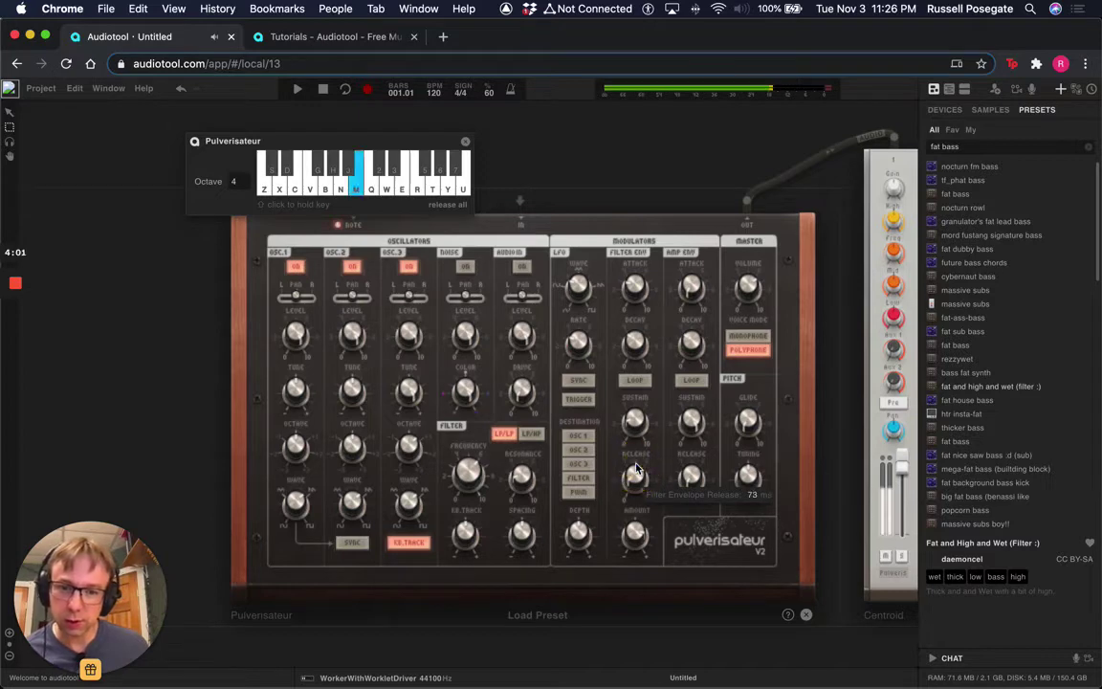
key(m)
key(n)
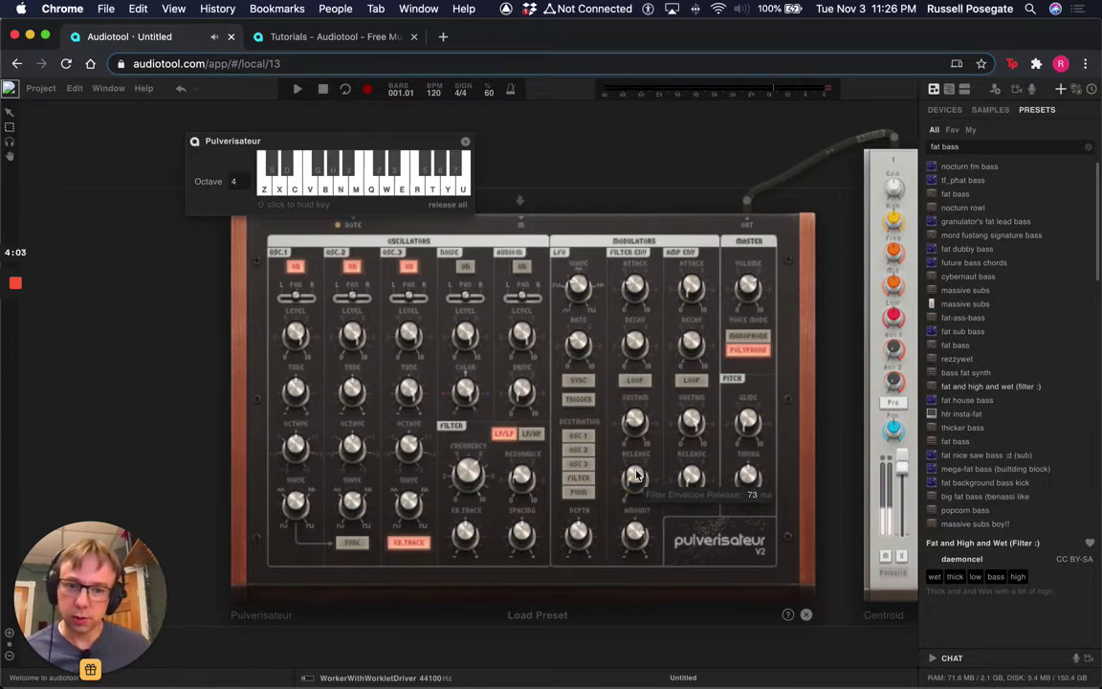
key(b)
key(b)
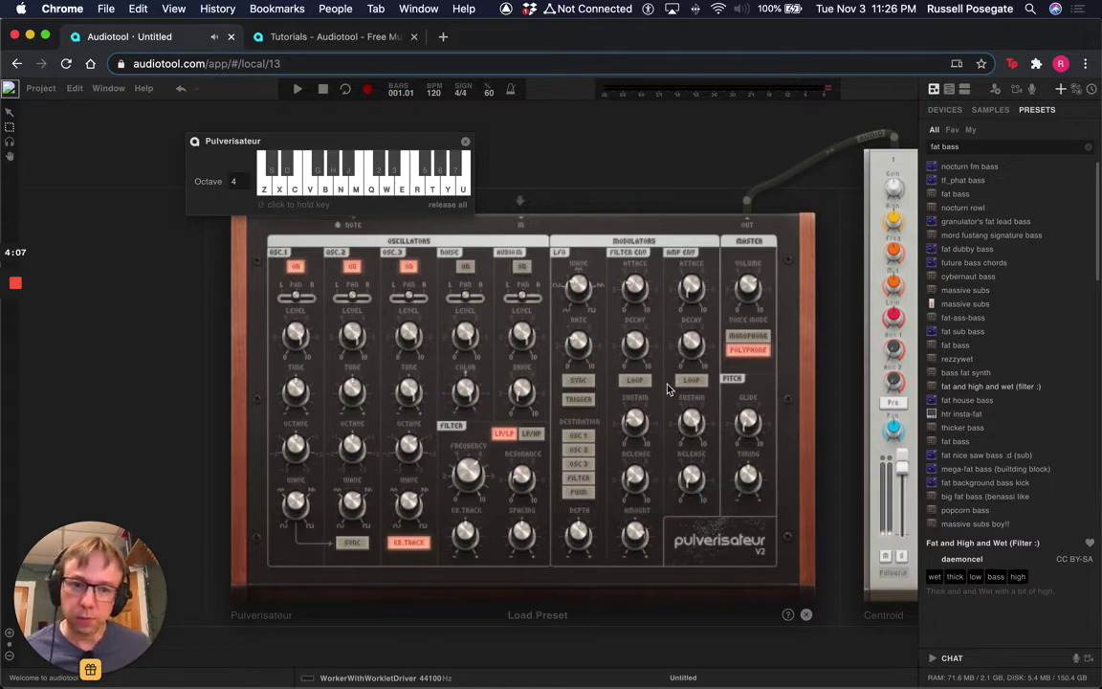
Raise the amplitude envelope attack to 7 ms and play notes to hear the softer onset
mouse_move(694, 290)
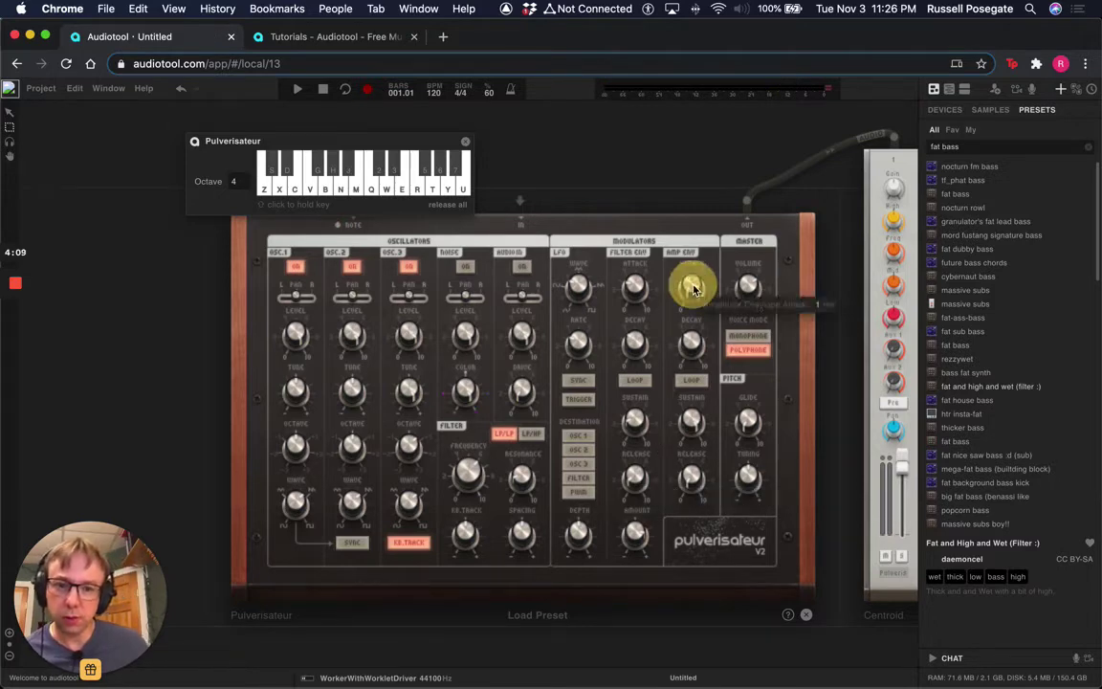
drag(694, 290, 696, 285)
scroll(695, 285, up, 2)
key(m)
key(m)
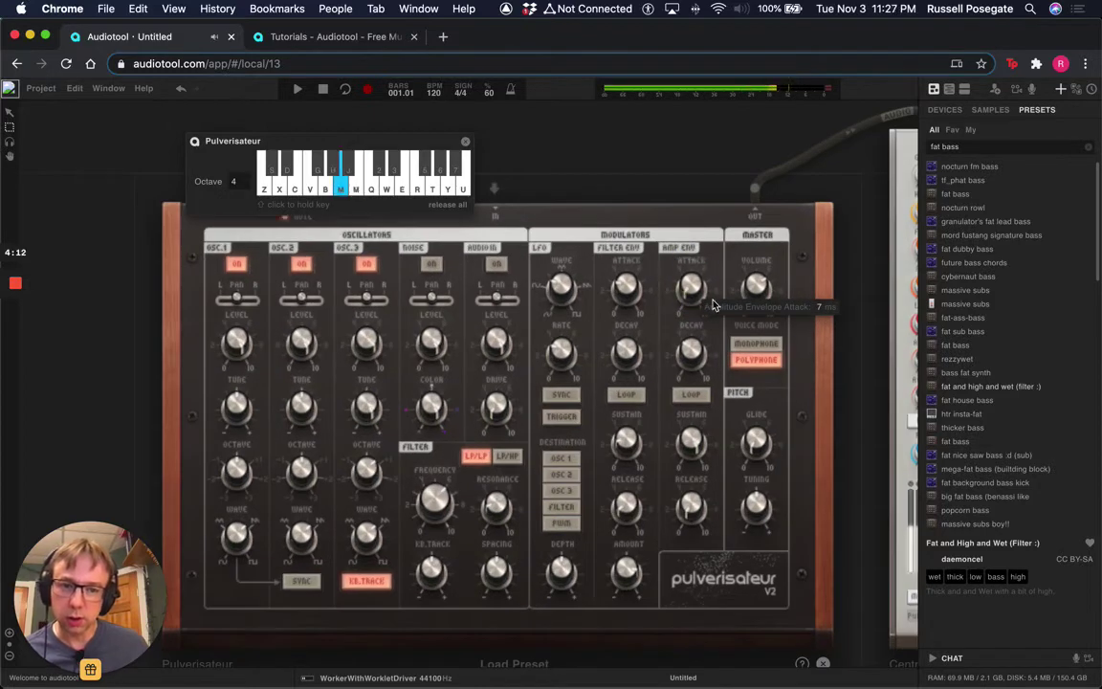
Shorten the amplitude envelope decay and set its sustain to 81.26%
click(691, 372)
drag(691, 373, 689, 393)
drag(690, 438, 696, 490)
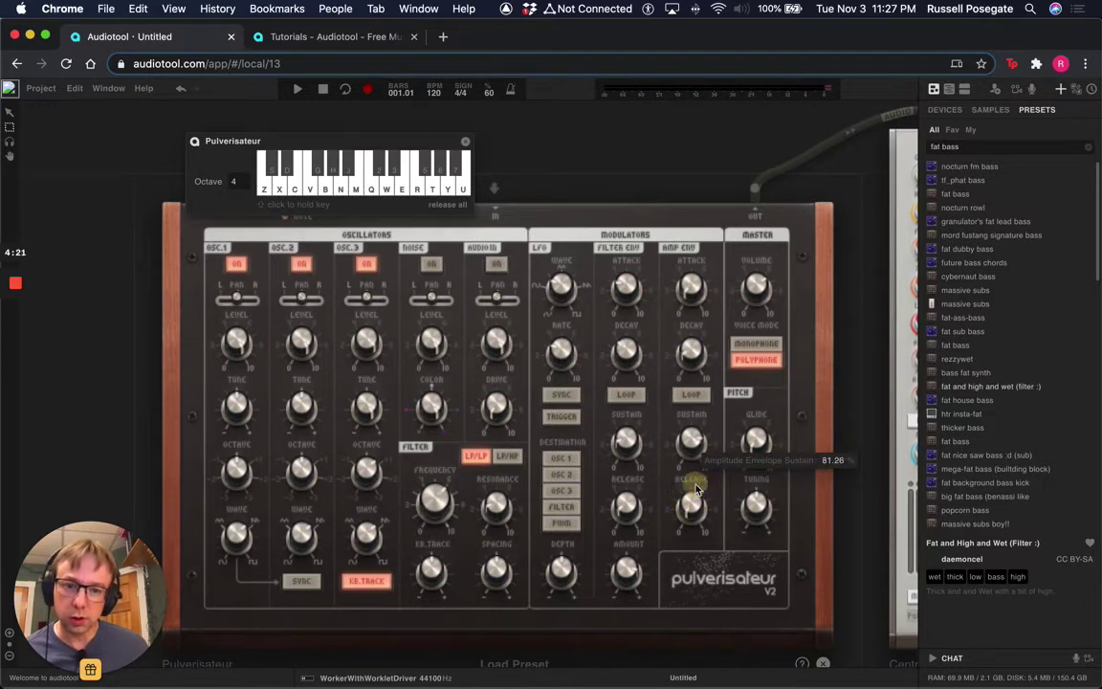
Raise the amplitude envelope release to 37 ms and play several notes to hear the tail
key(m)
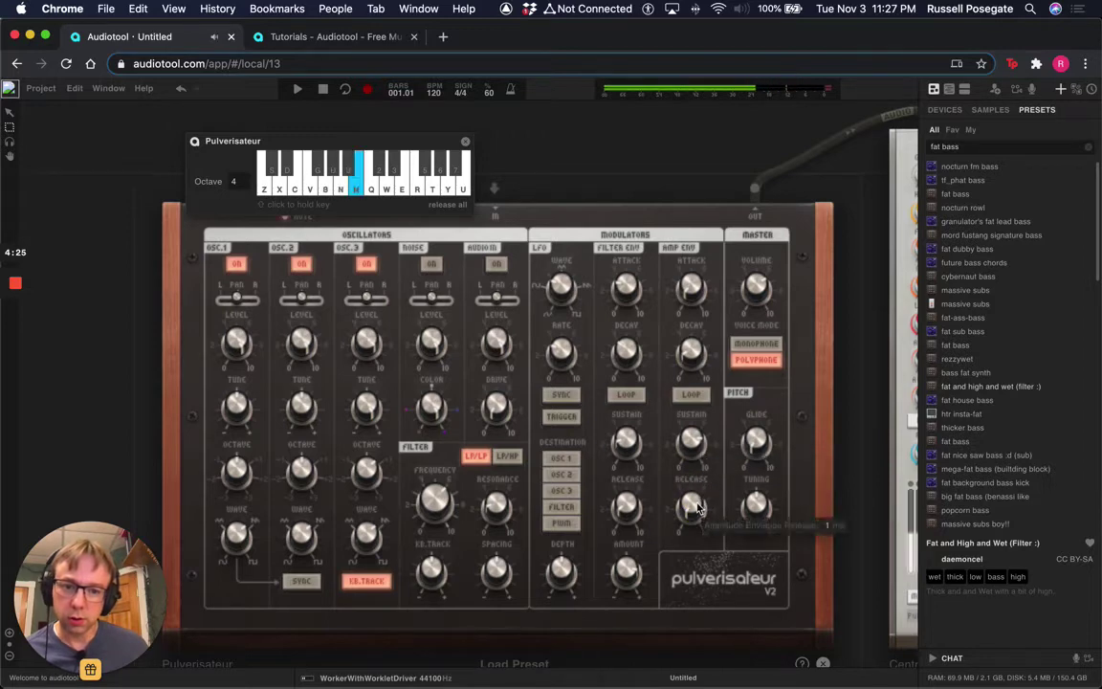
drag(697, 501, 698, 501)
key(b)
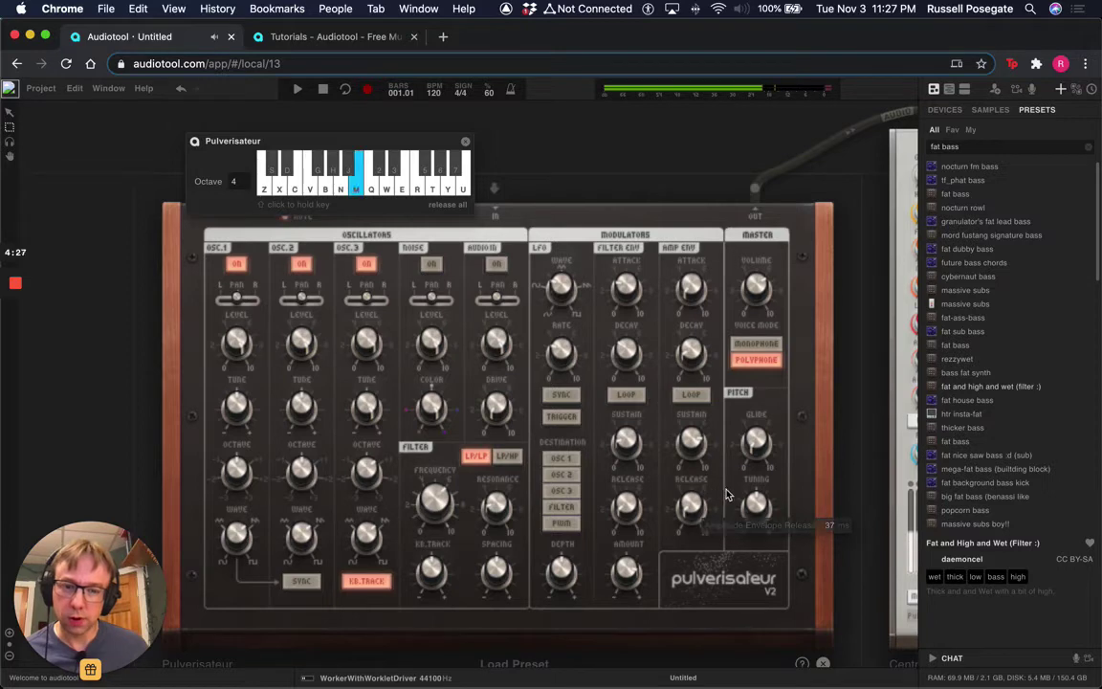
key(n)
key(b)
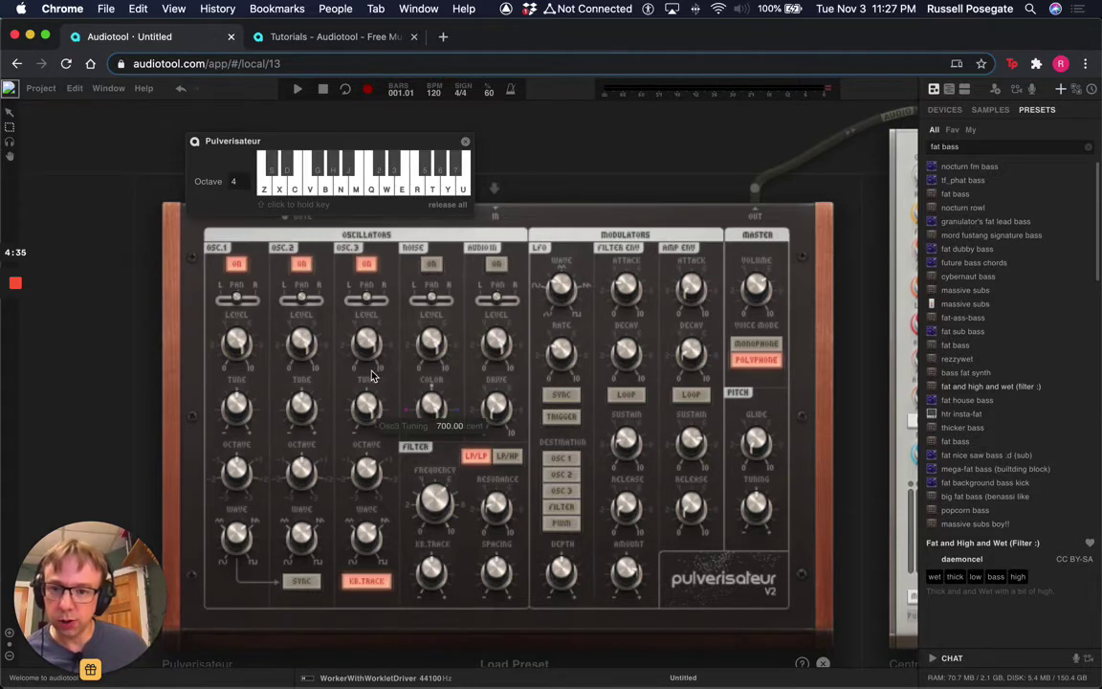
Try lowering oscillator 3's octave and level, playing a note after each adjustment to hear the blend
mouse_move(369, 344)
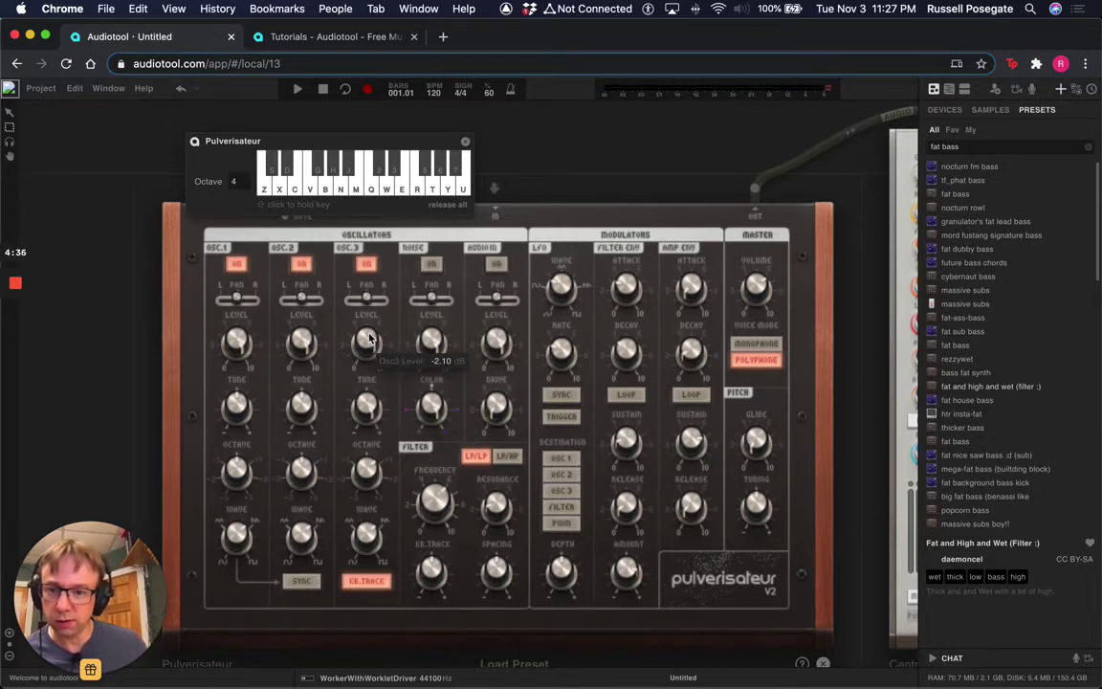
drag(366, 466, 366, 503)
key(m)
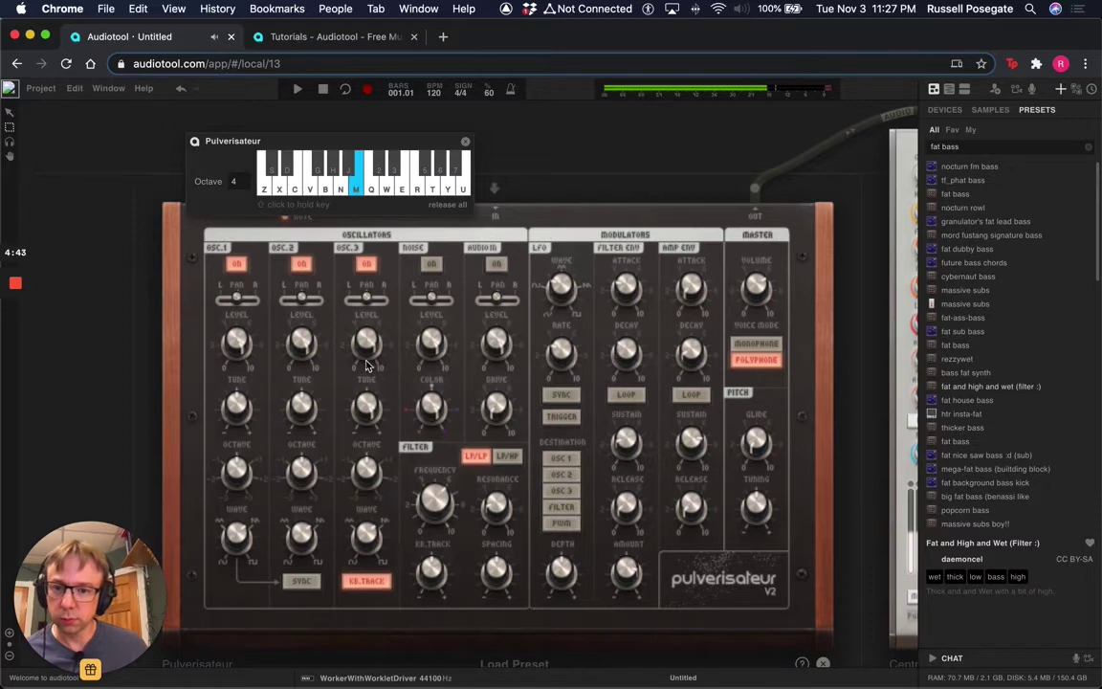
mouse_move(374, 346)
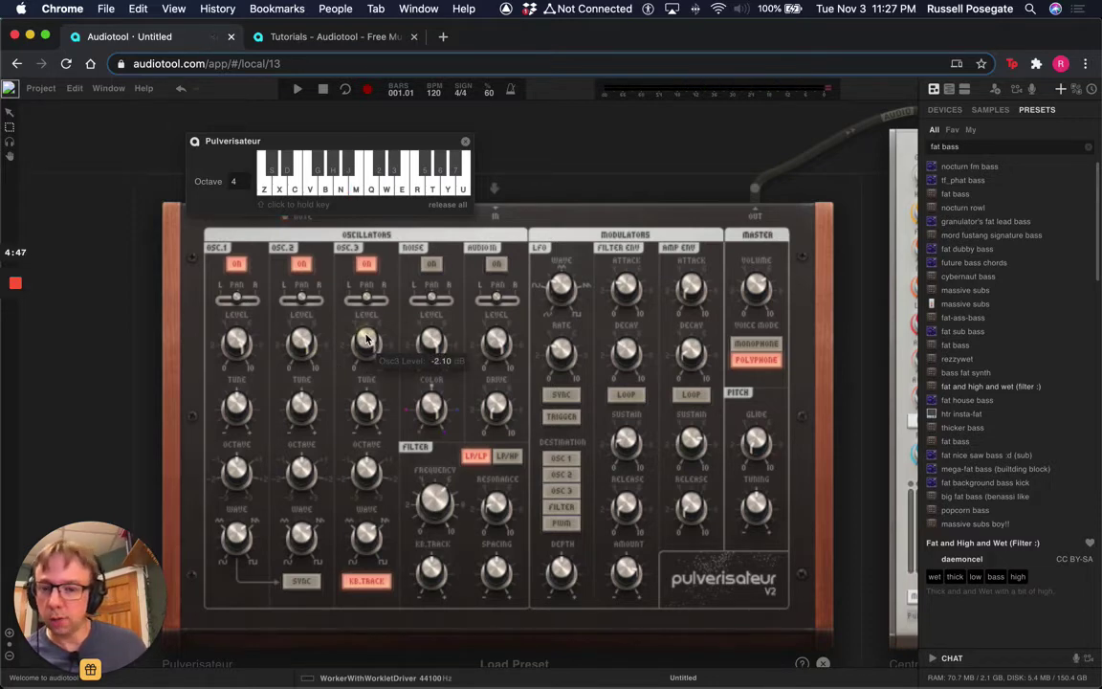
drag(366, 339, 364, 406)
key(m)
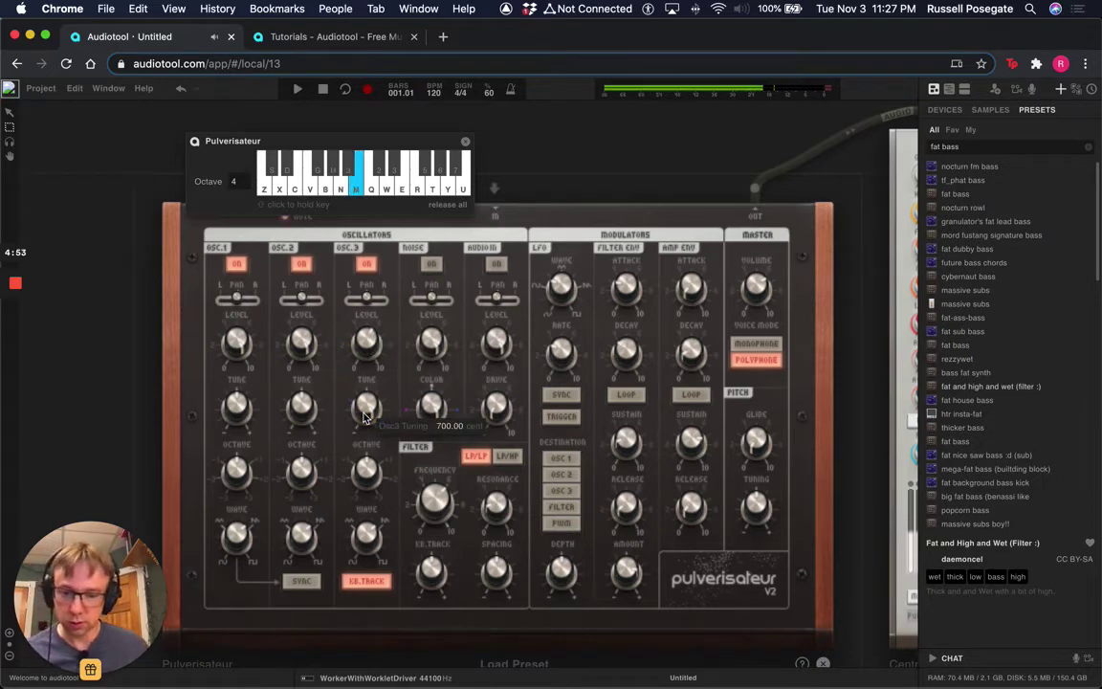
Play a series of notes to hear the three layered oscillators with oscillator 3 tuned a fifth up
key(v)
key(c)
key(b)
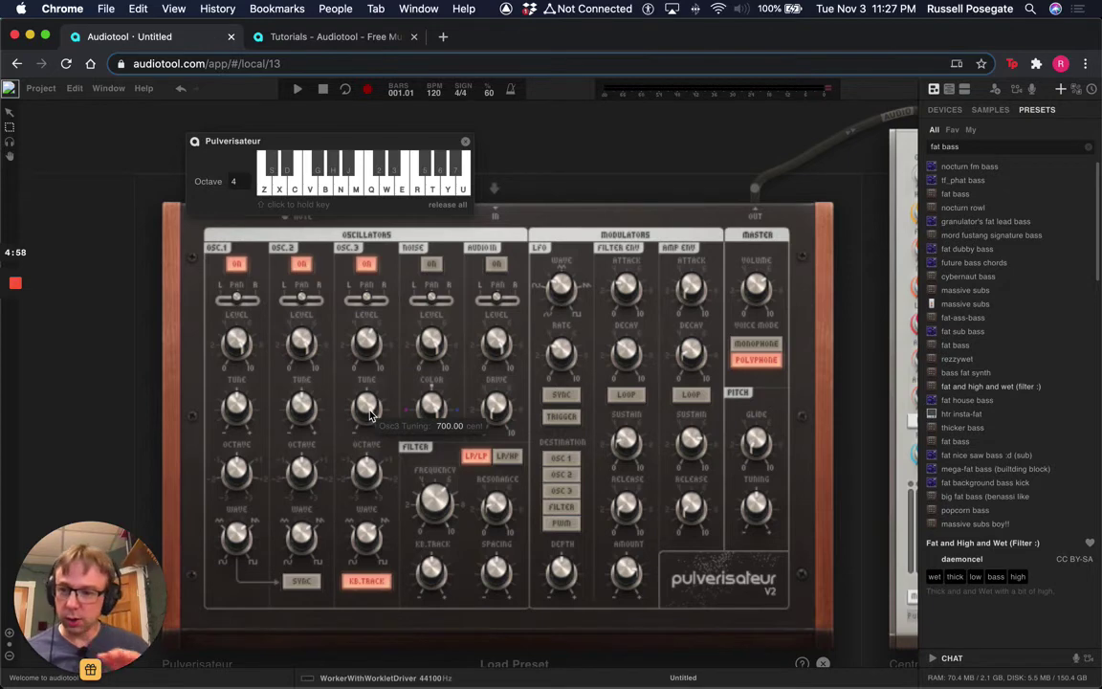
key(c)
key(b)
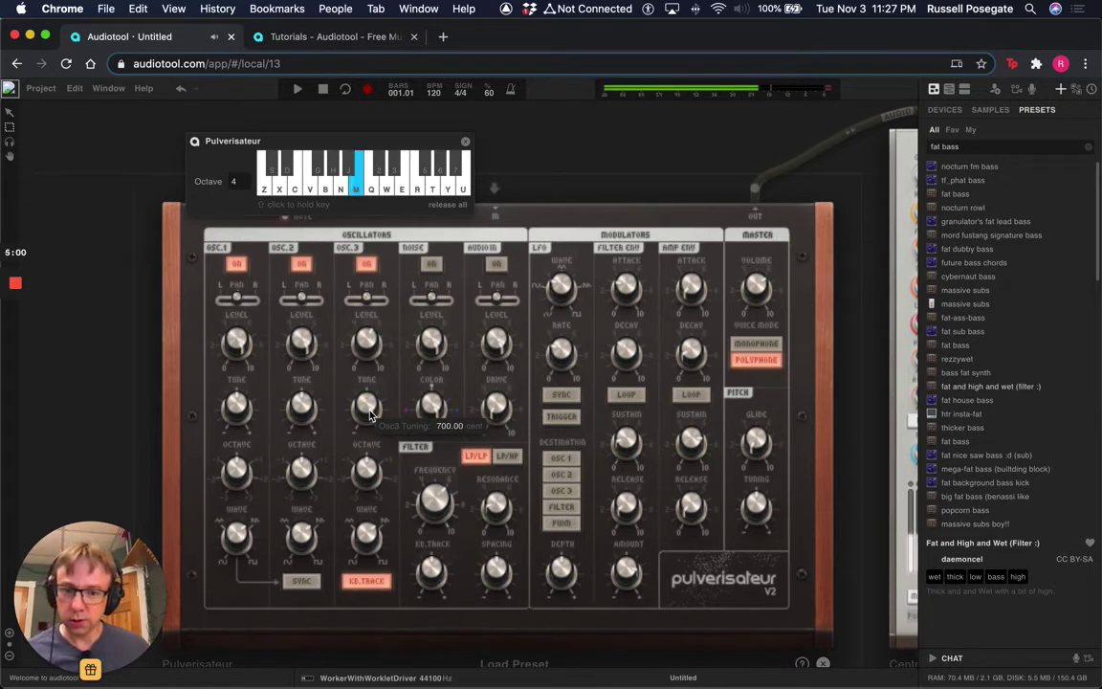
key(j)
key(v)
key(c)
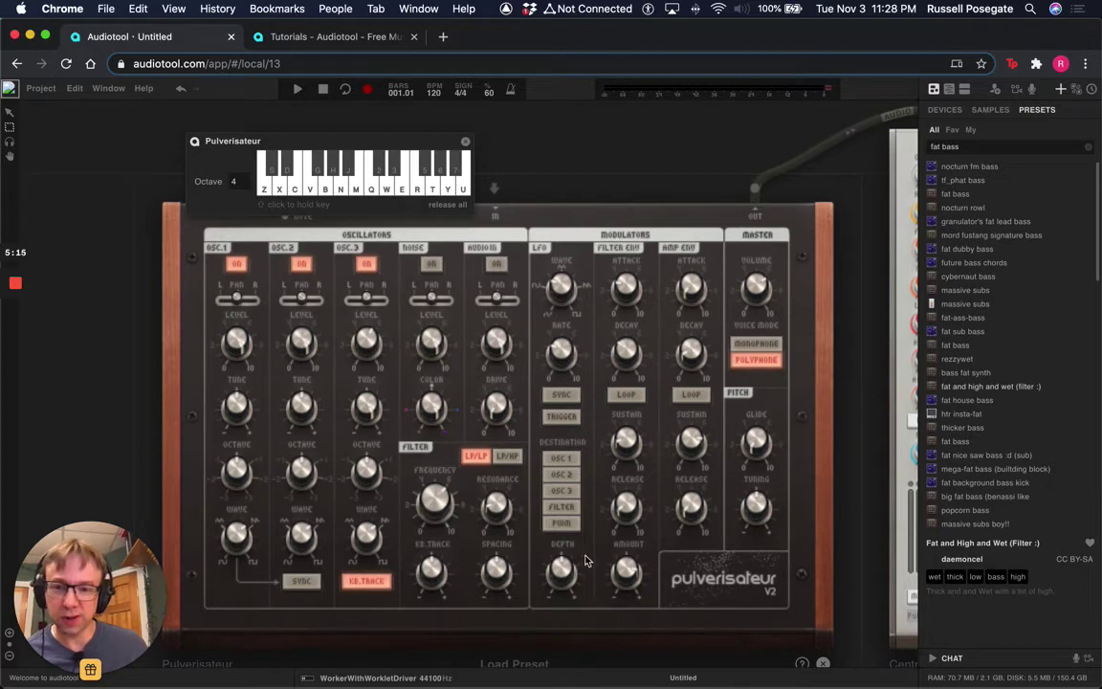
Route the LFO to the filter and sync its rate to the project tempo
click(562, 507)
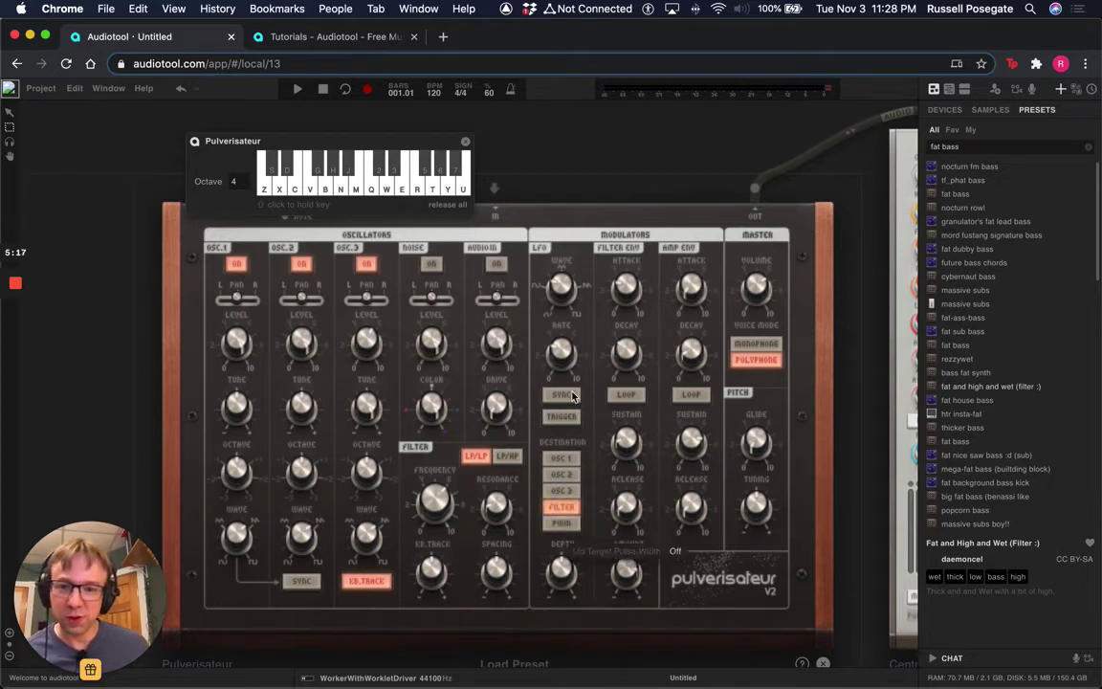
mouse_move(566, 357)
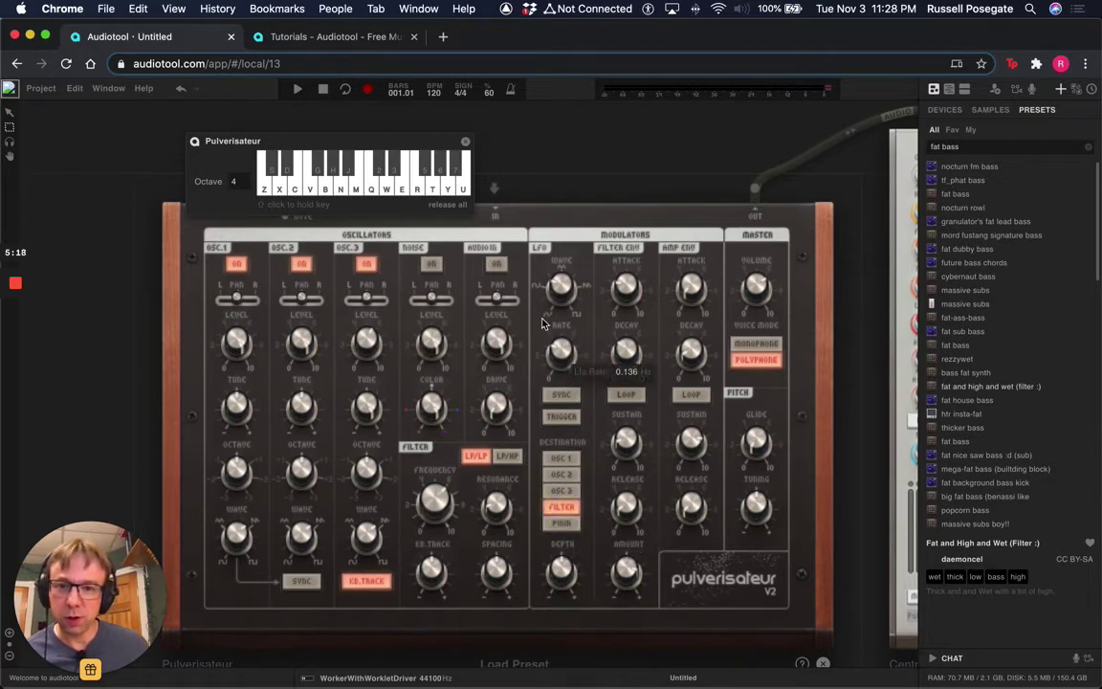
click(562, 394)
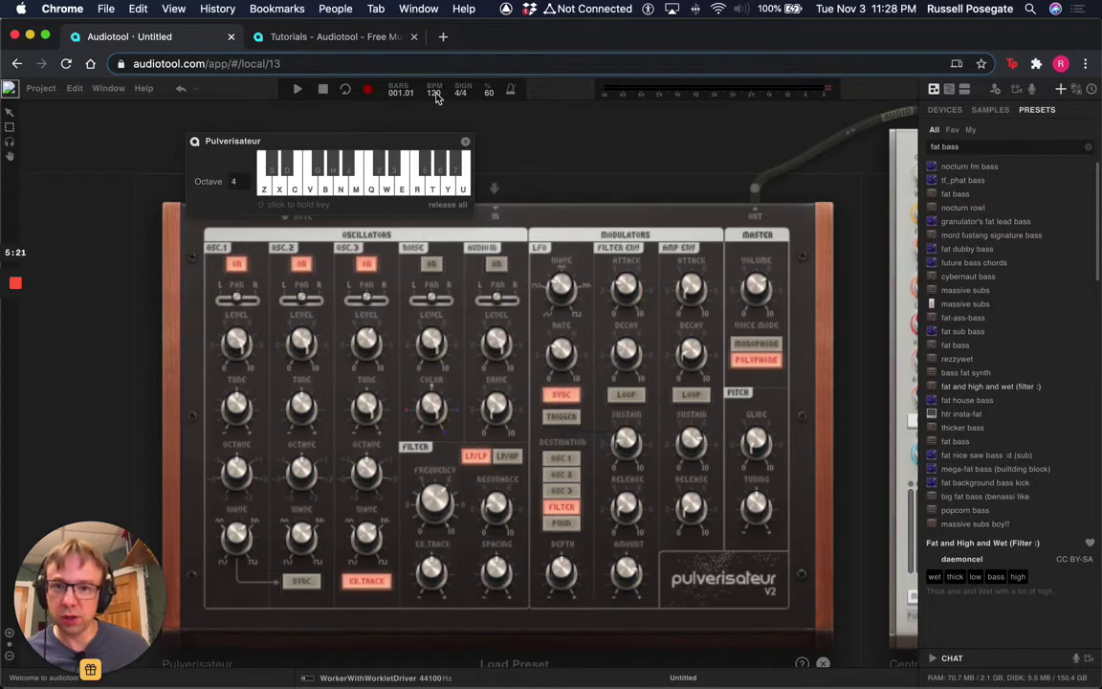
Set the synced LFO rate to 1/8 and play a note to hear the modulation speed
mouse_move(564, 357)
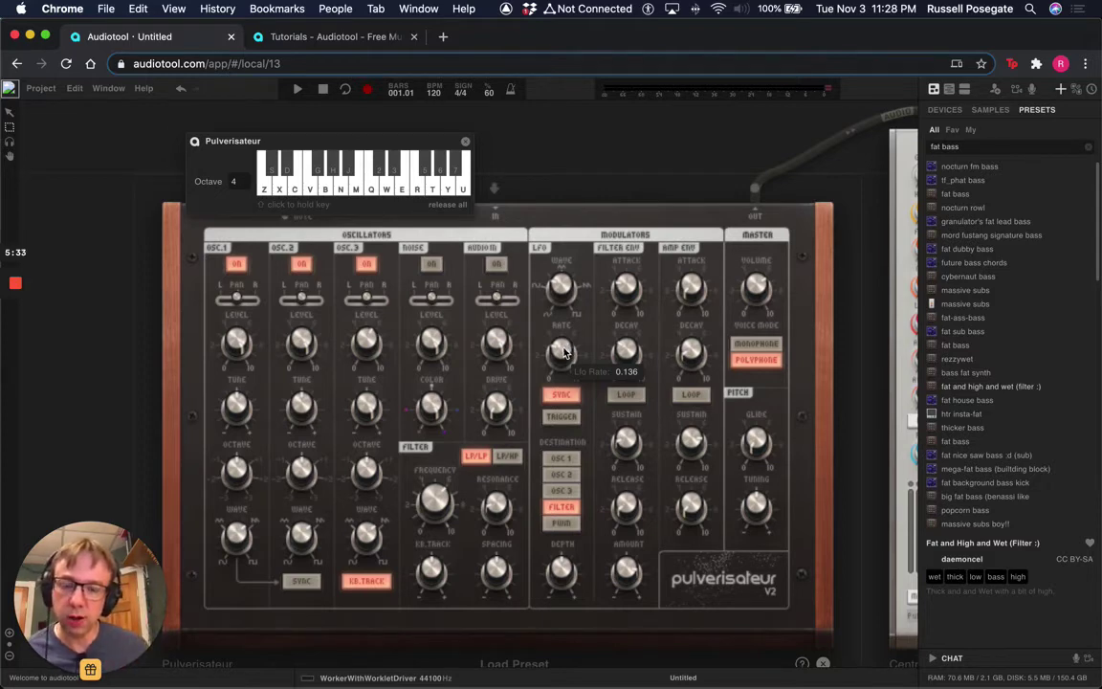
drag(562, 353, 560, 282)
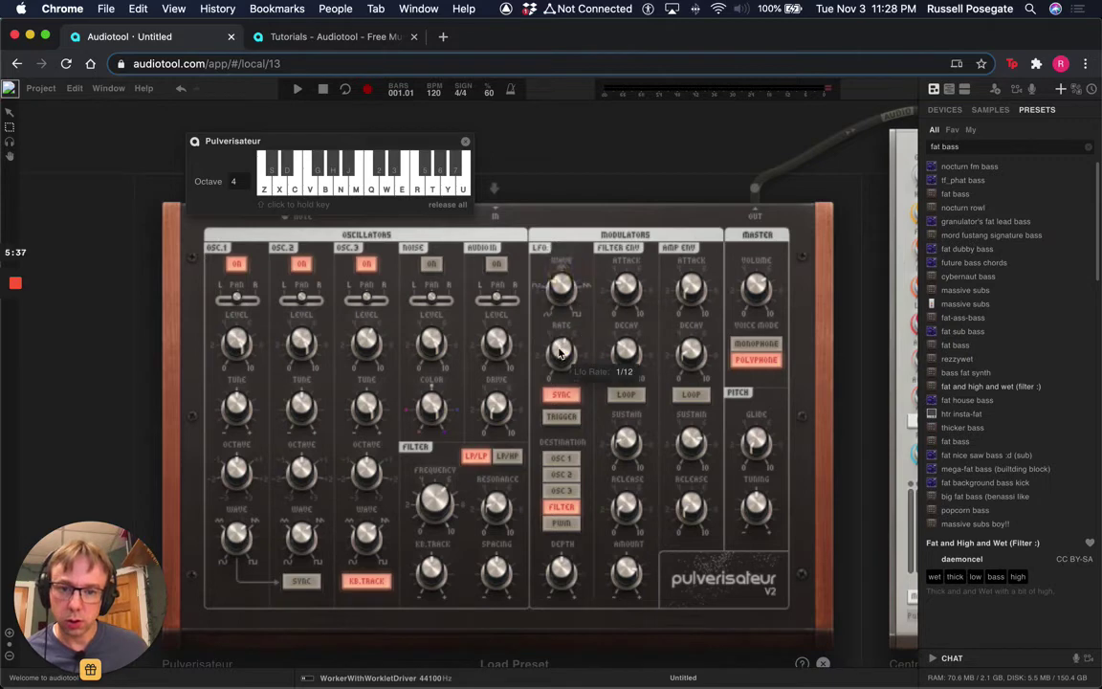
drag(560, 354, 560, 362)
key(m)
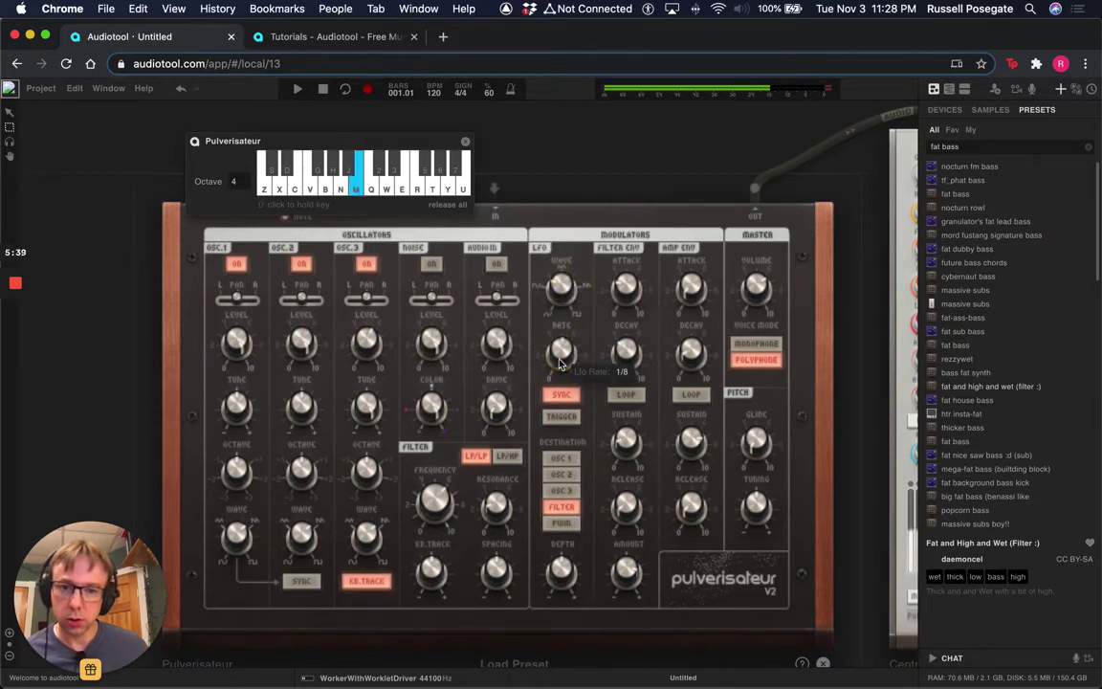
Raise the LFO depth and play several notes to hear the filter modulation
drag(563, 570, 561, 562)
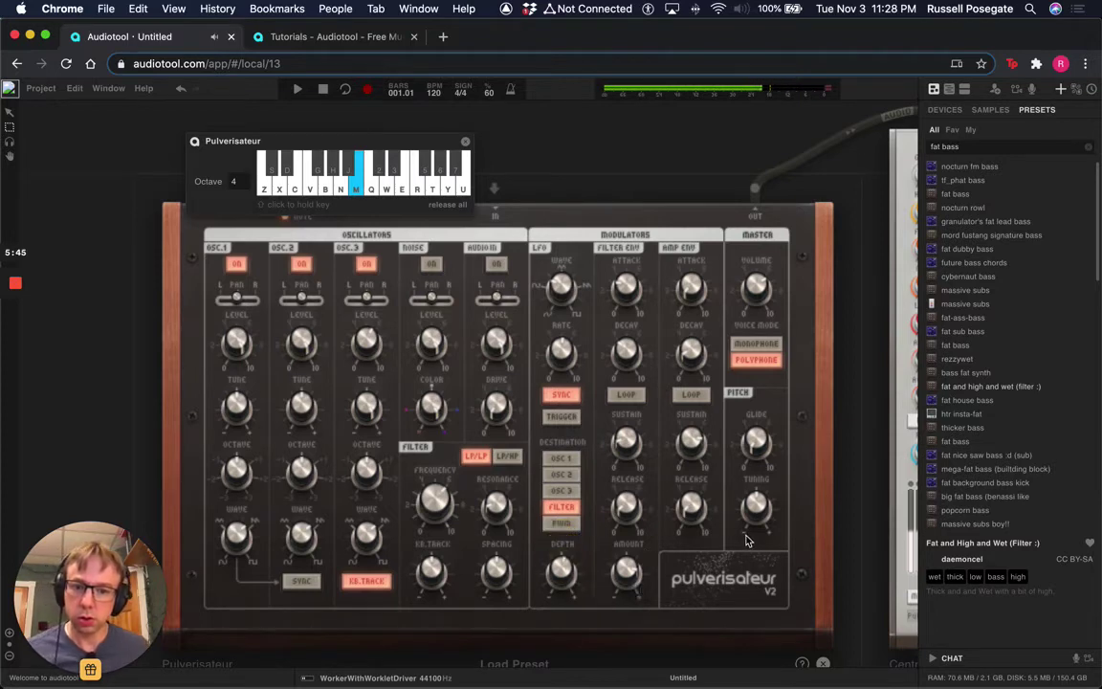
key(n)
key(m)
key(n)
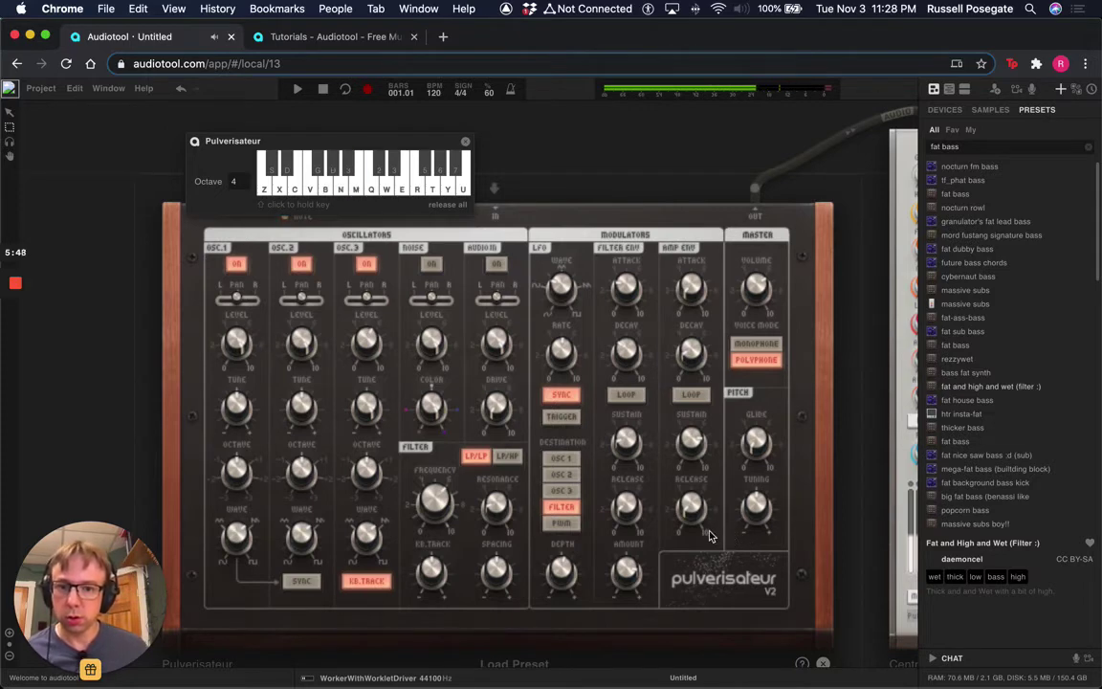
key(v)
key(b)
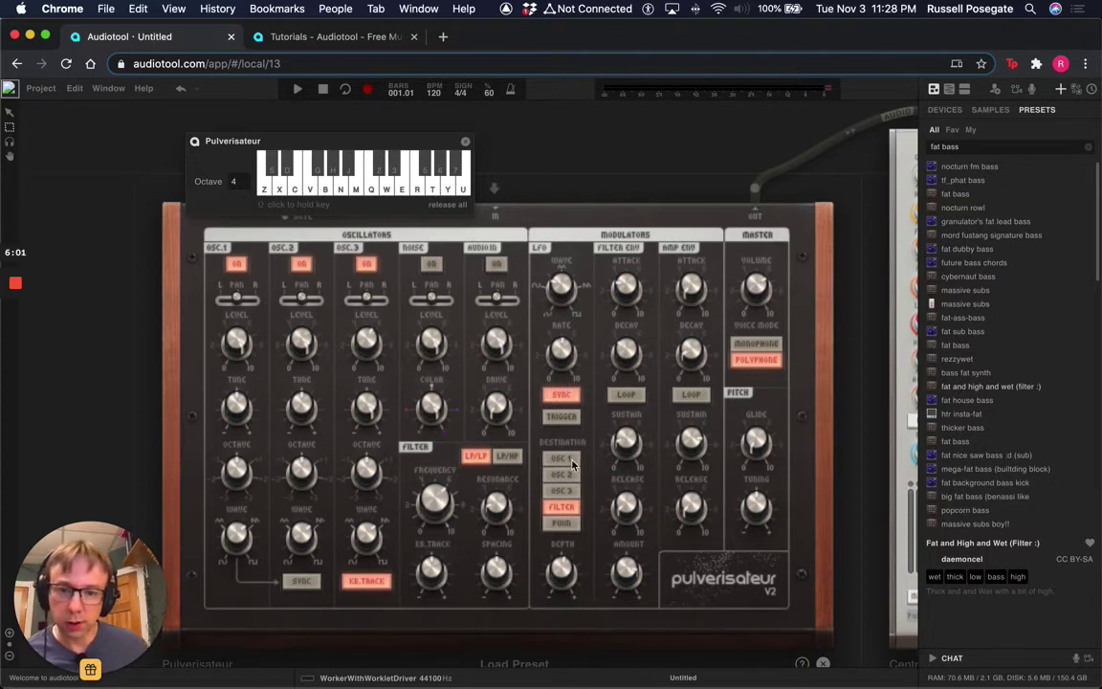
key(n)
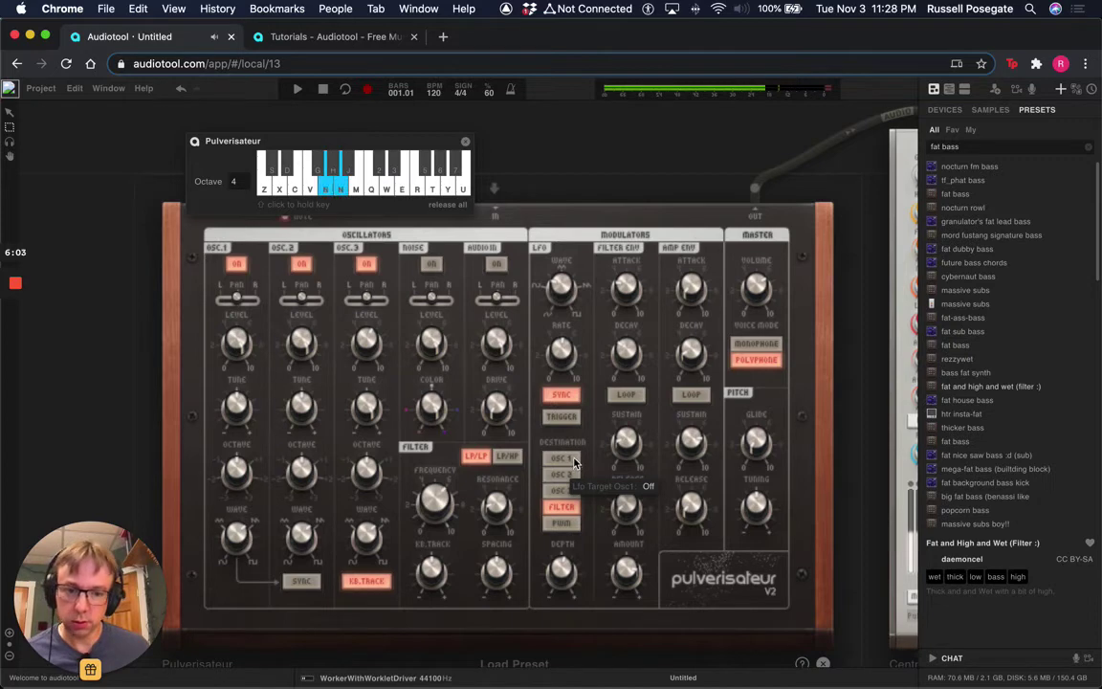
key(m)
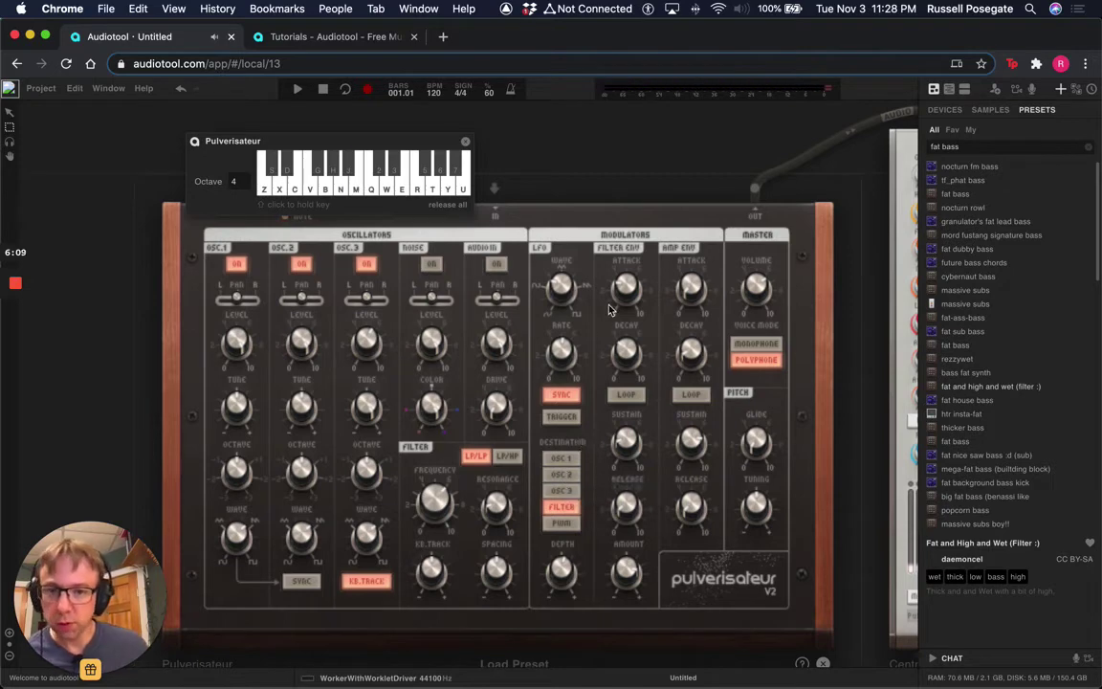
Move the software keyboard clear of the synth and switch the voice mode to Monophone, playing notes to test it
drag(404, 143, 566, 111)
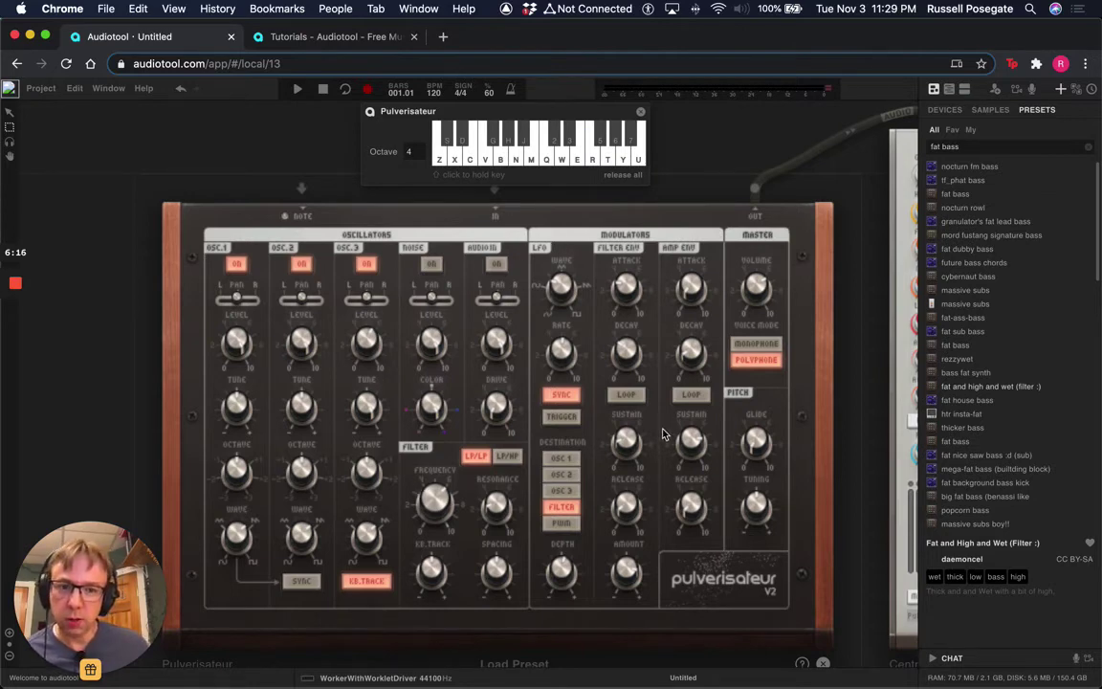
click(757, 343)
key(n)
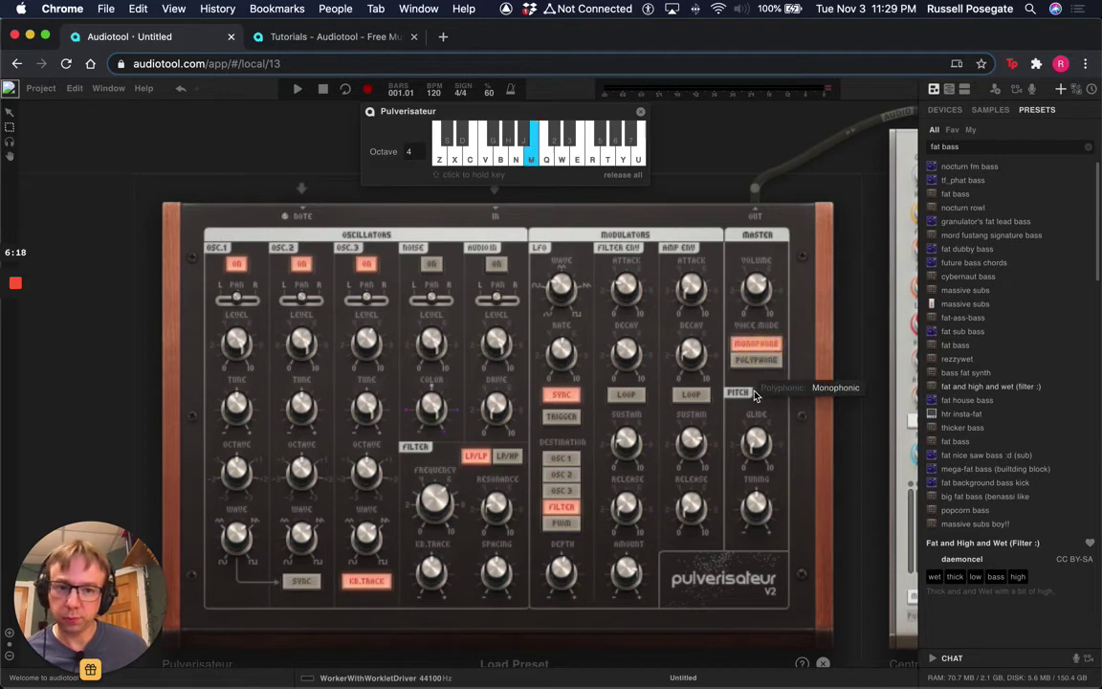
key(n)
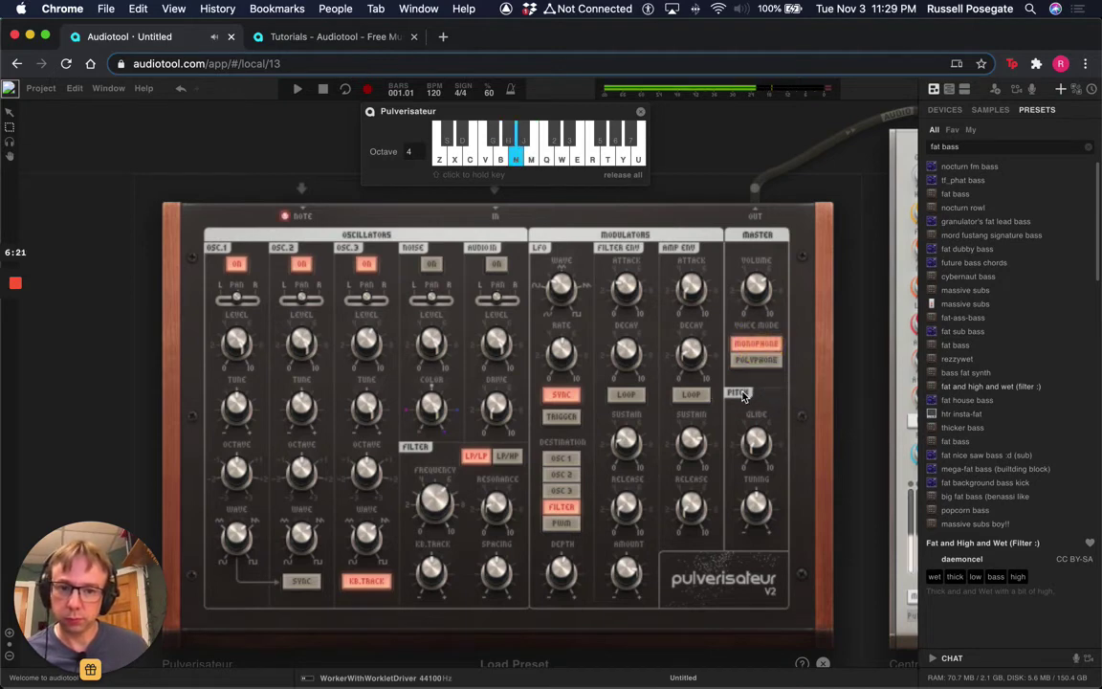
key(m)
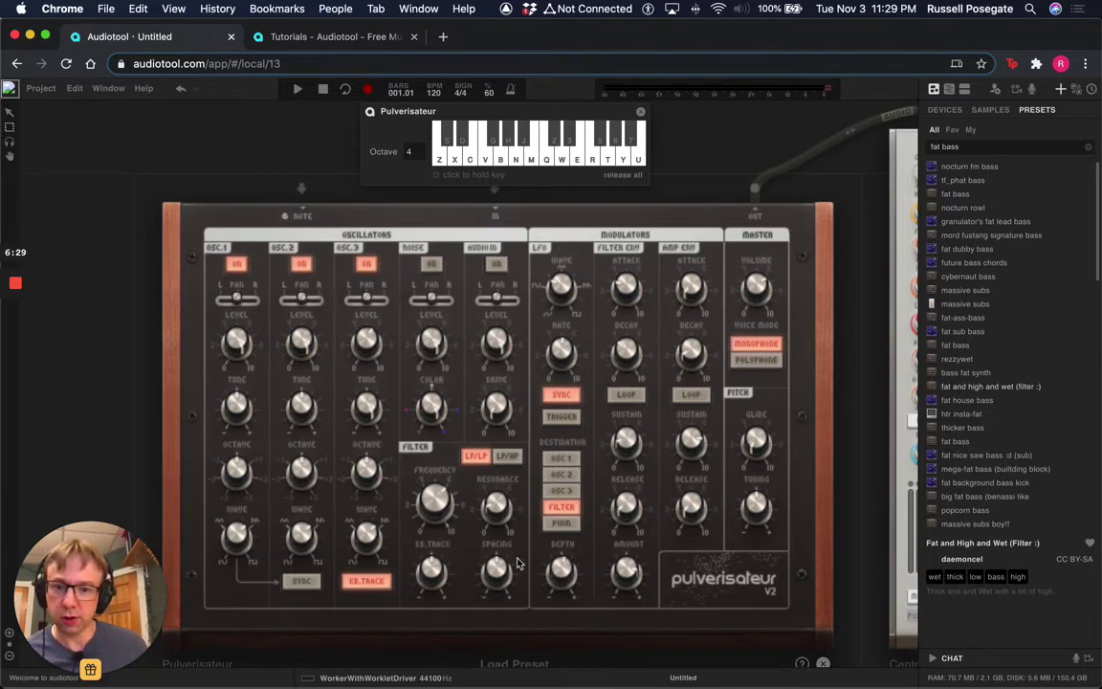
Save the synth settings as a preset named "Fifth lead rjp" with the CC BY-SA license
right_click(446, 219)
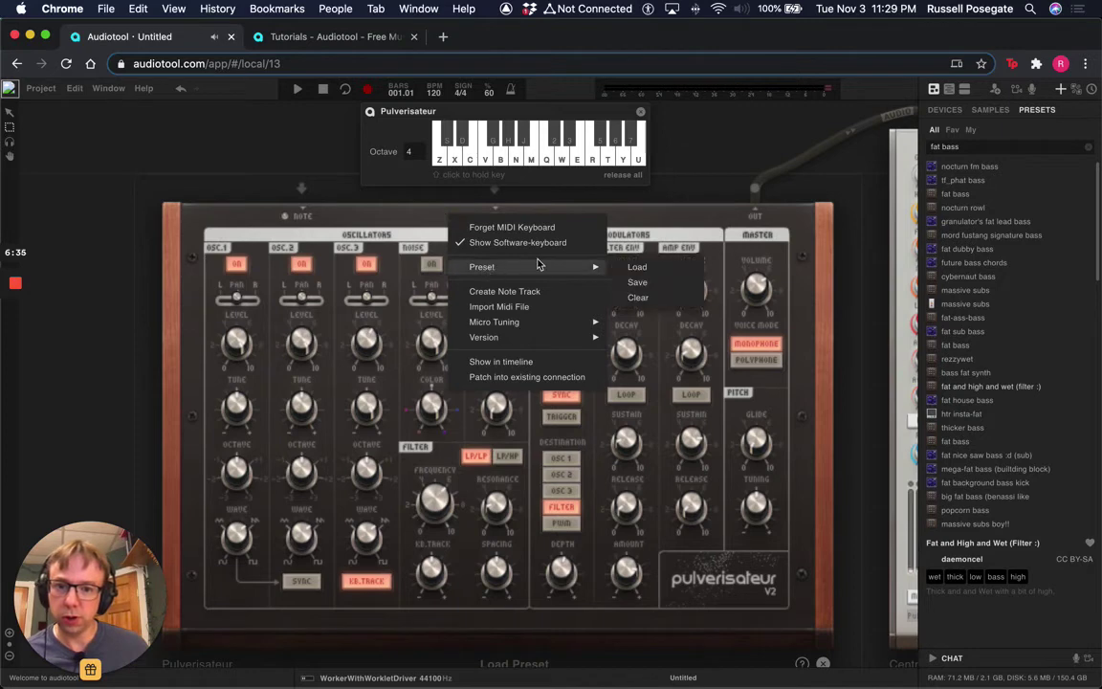
mouse_move(579, 269)
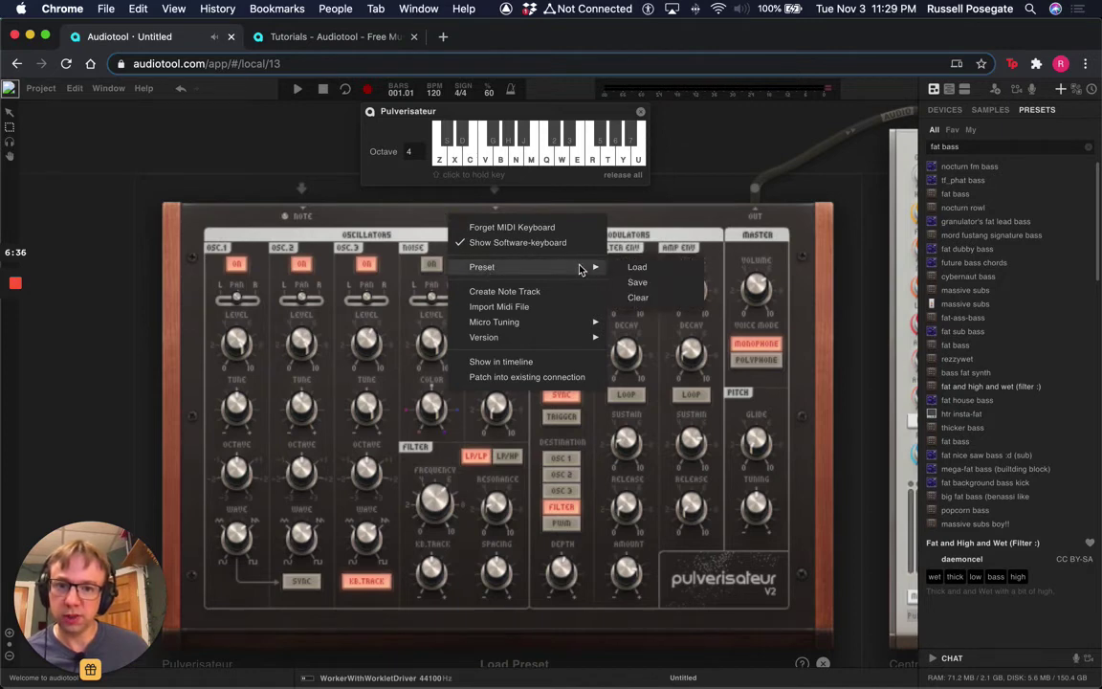
click(634, 283)
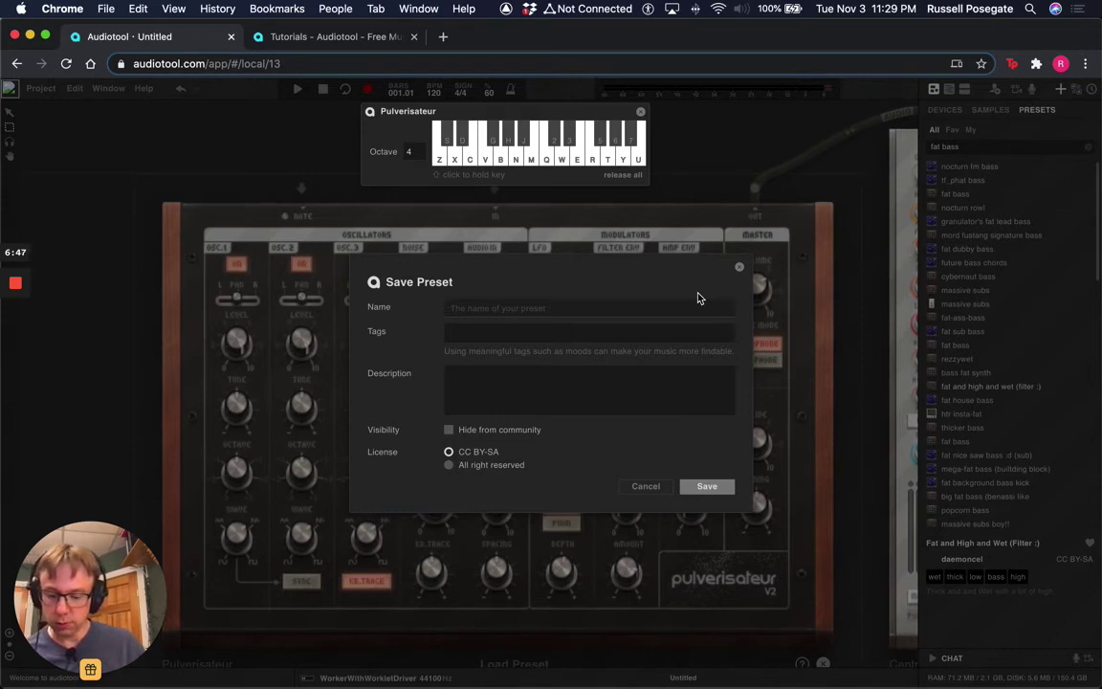
text(Fifth lead rjp)
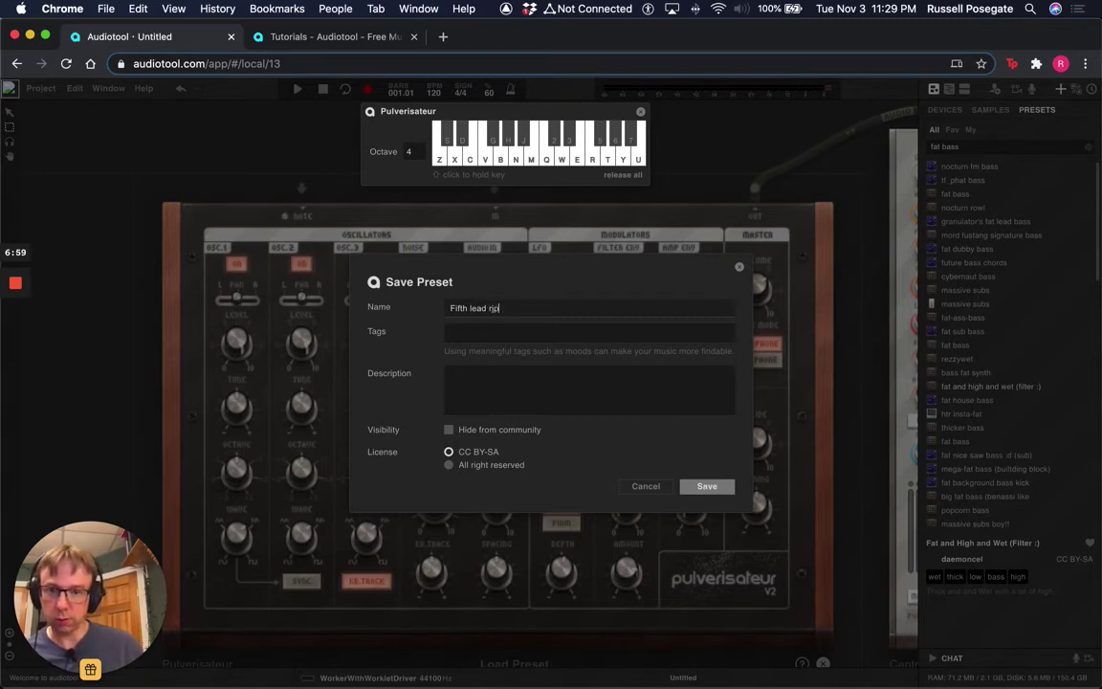
click(708, 489)
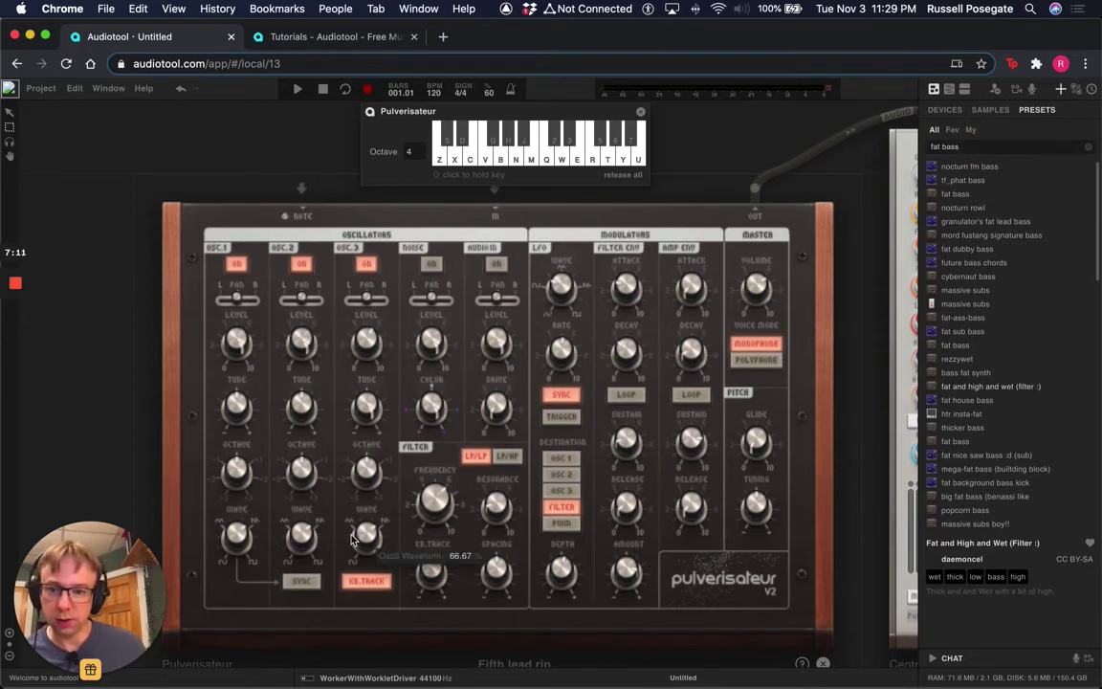
Limit the preset list to personal presets to look for the saved Fifth lead rjp
drag(112, 447, 97, 344)
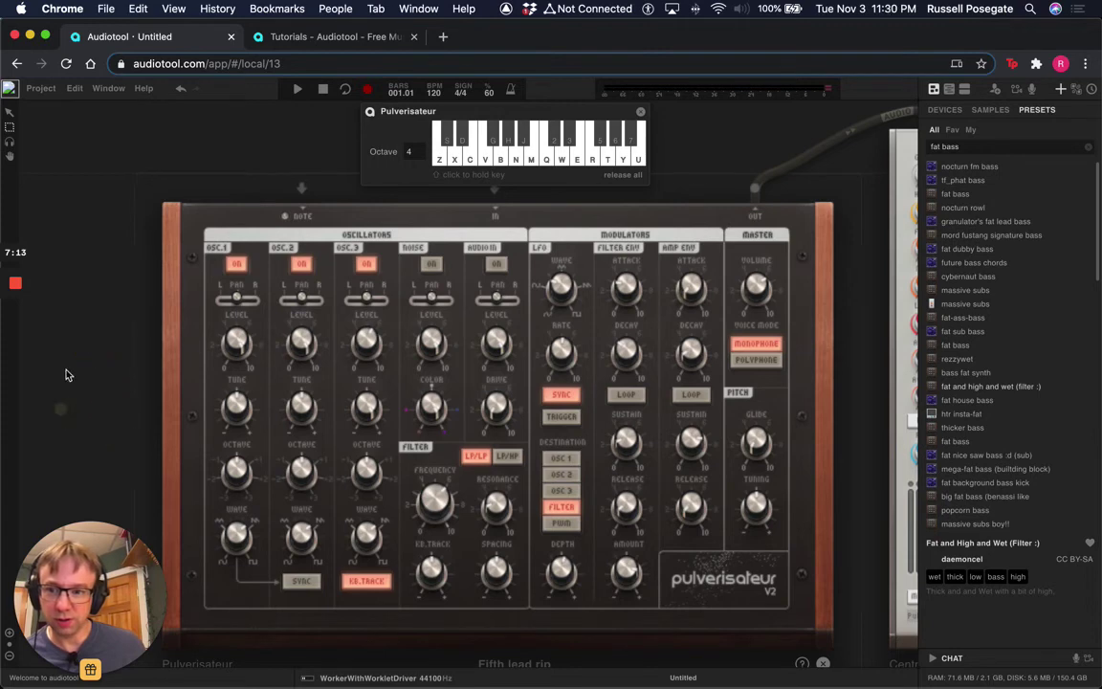
drag(61, 414, 70, 287)
mouse_move(96, 382)
mouse_down()
mouse_move(113, 342)
mouse_move(79, 234)
mouse_up()
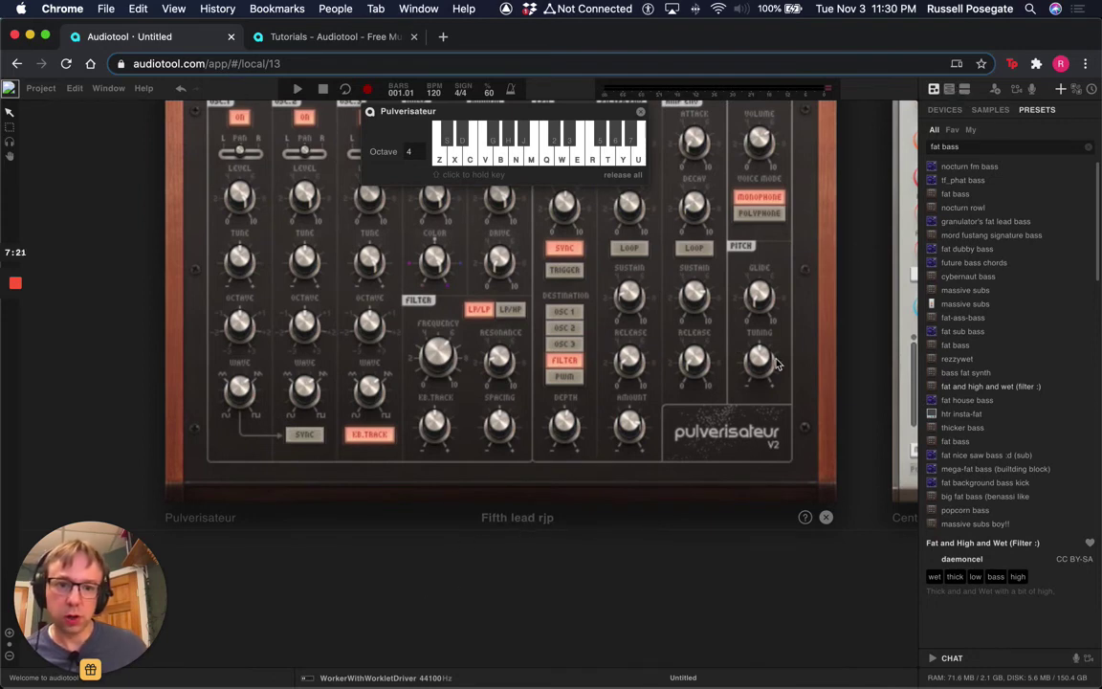
drag(94, 287, 103, 424)
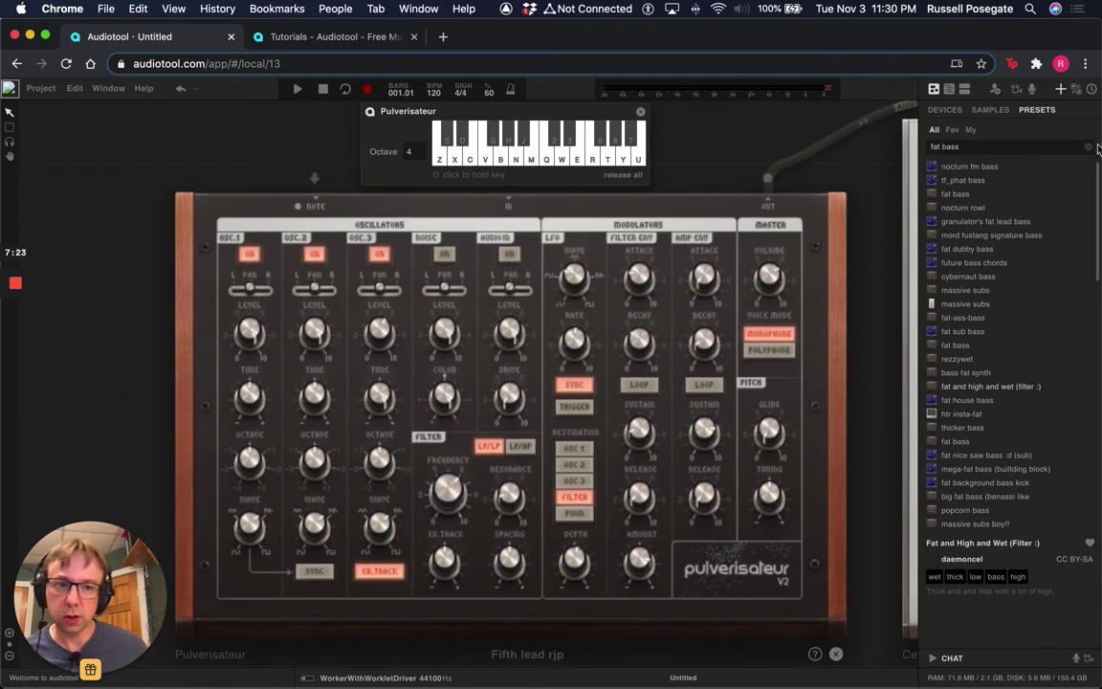
click(970, 130)
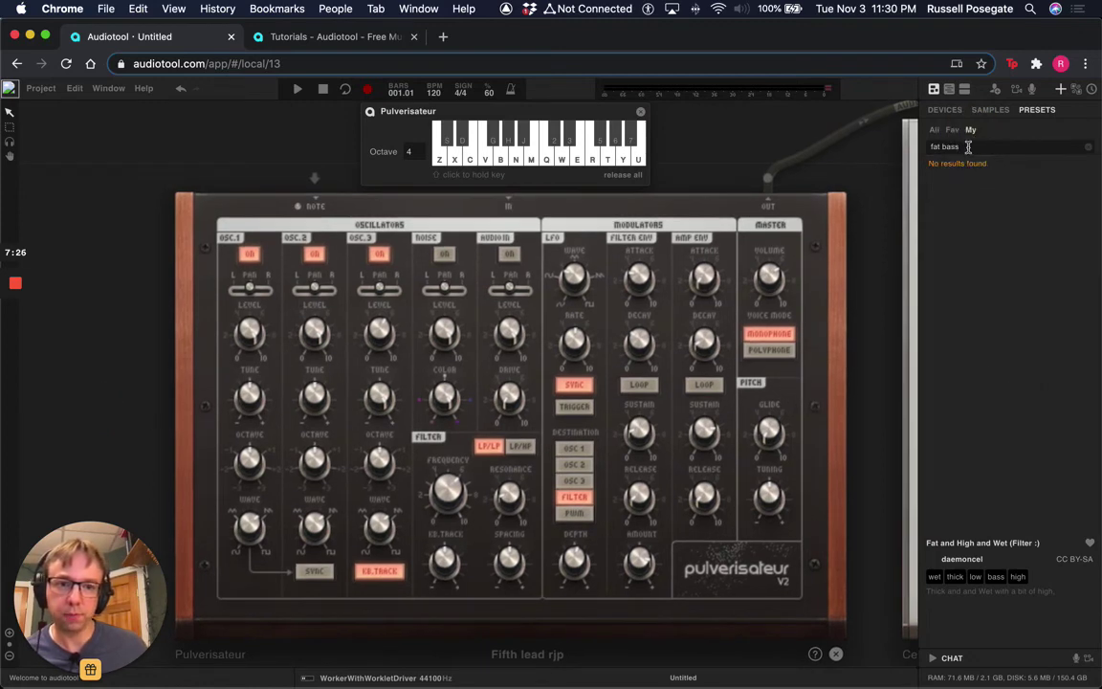
Clear the "fat bass" search text so the personal preset list is unfiltered
drag(1088, 148, 968, 146)
key(BackSpace)
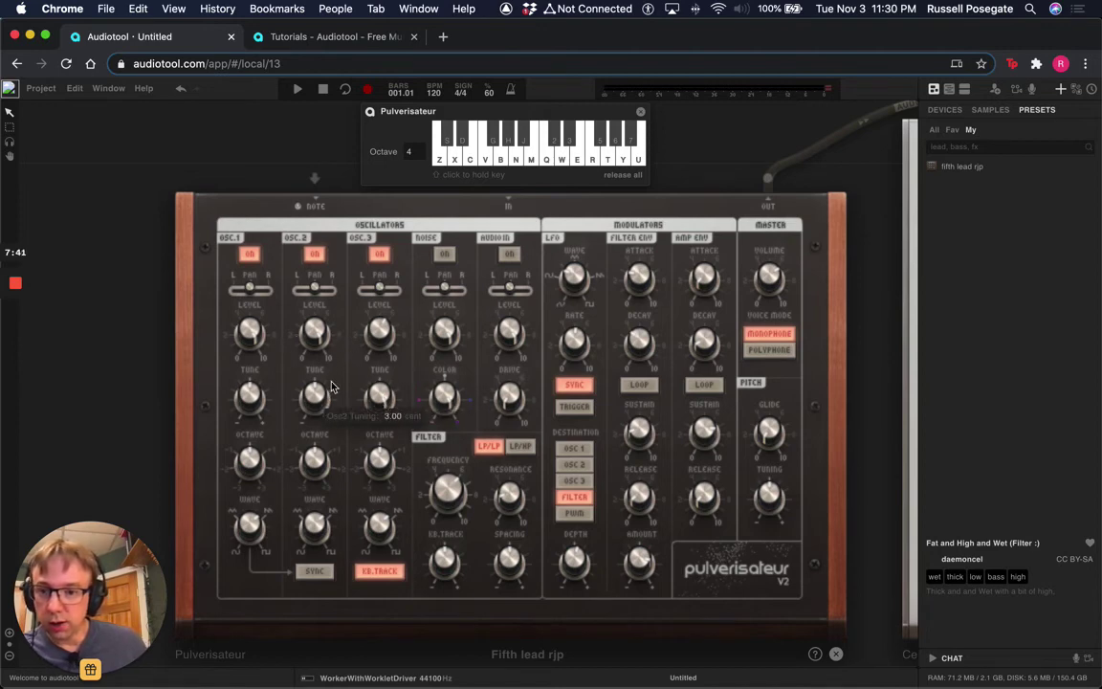
Set oscillator 3's tuning to 0 cents, playing a test note along the way
mouse_move(378, 338)
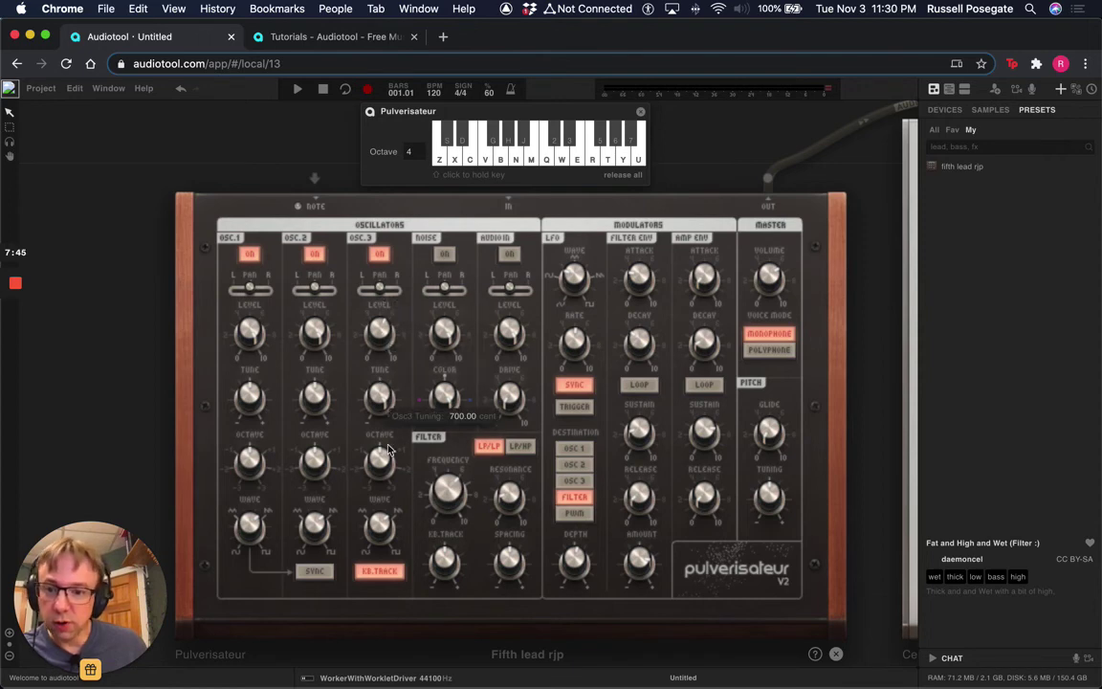
mouse_move(364, 552)
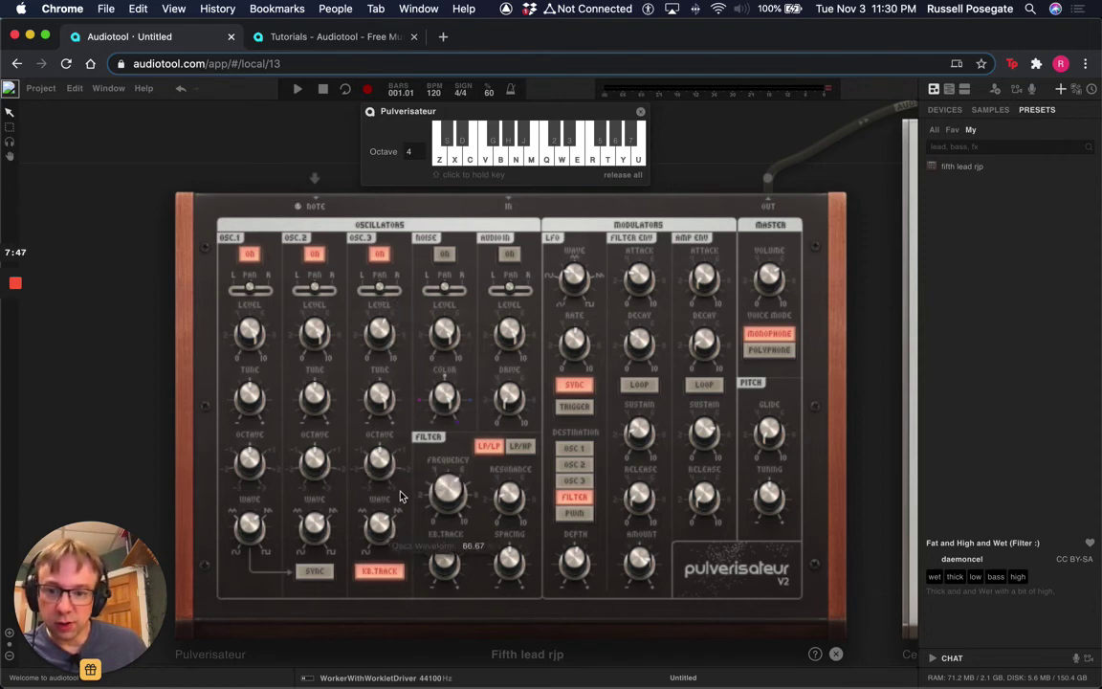
mouse_move(401, 443)
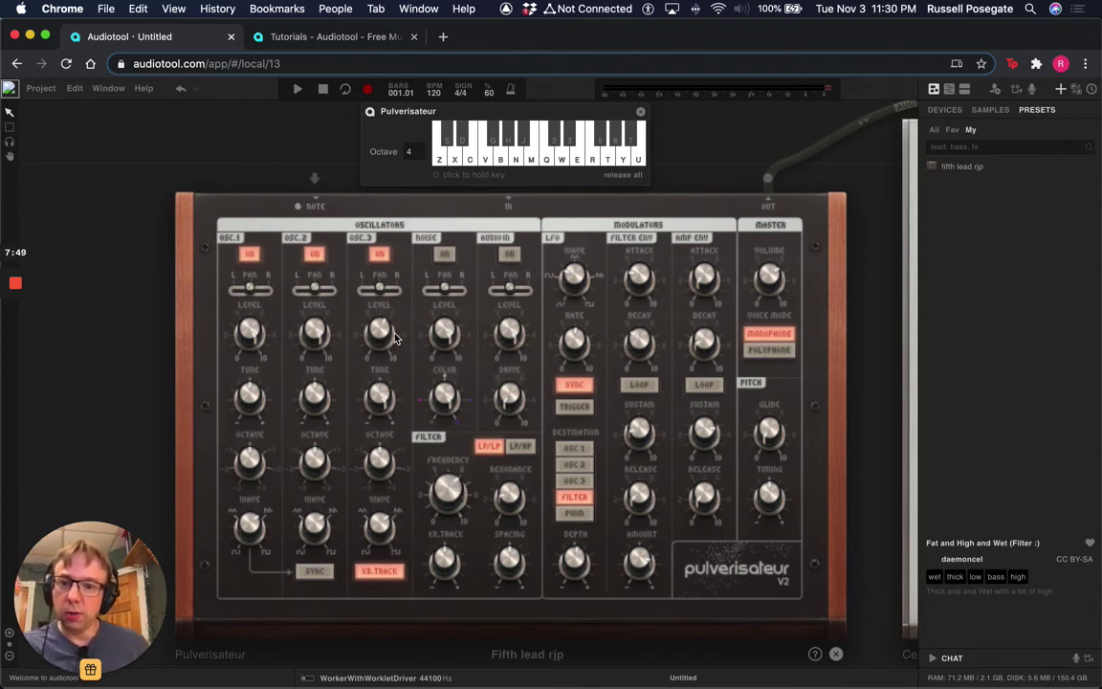
mouse_move(379, 400)
mouse_move(379, 400)
mouse_down()
mouse_move(376, 413)
mouse_move(379, 400)
mouse_up()
double_click(379, 400)
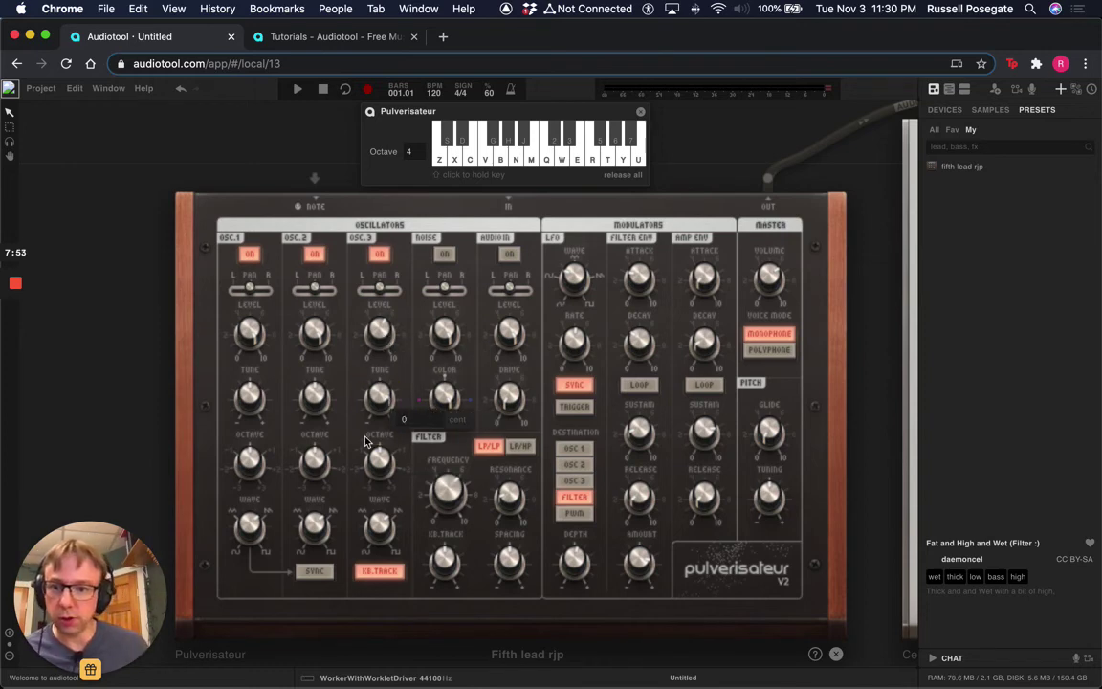
click(377, 481)
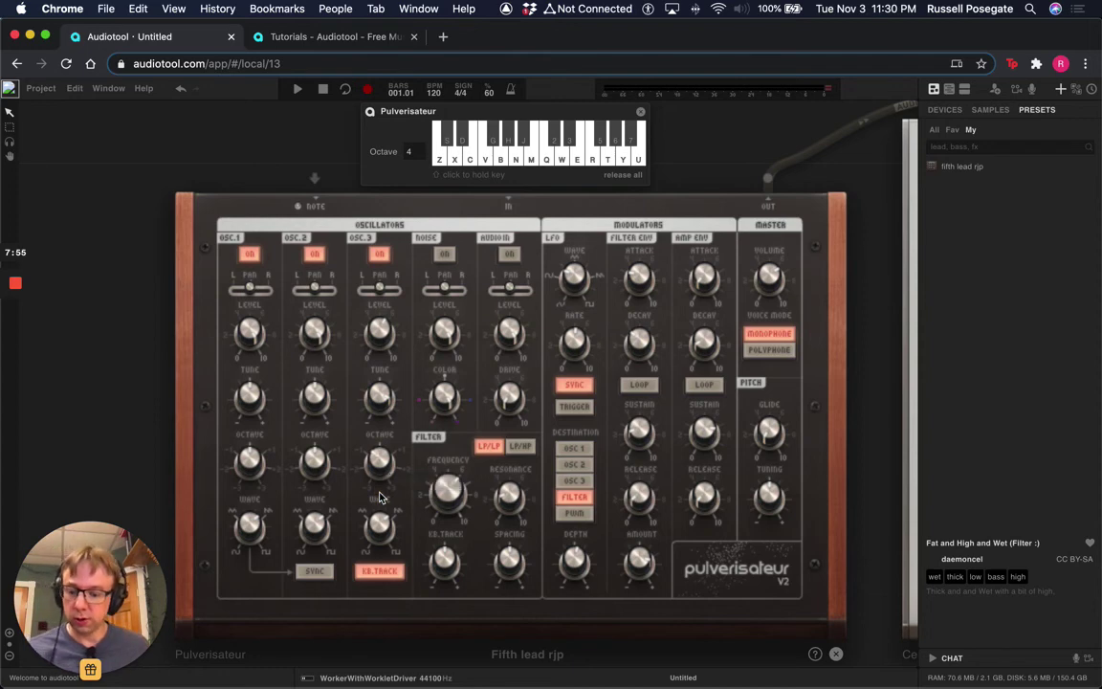
key(m)
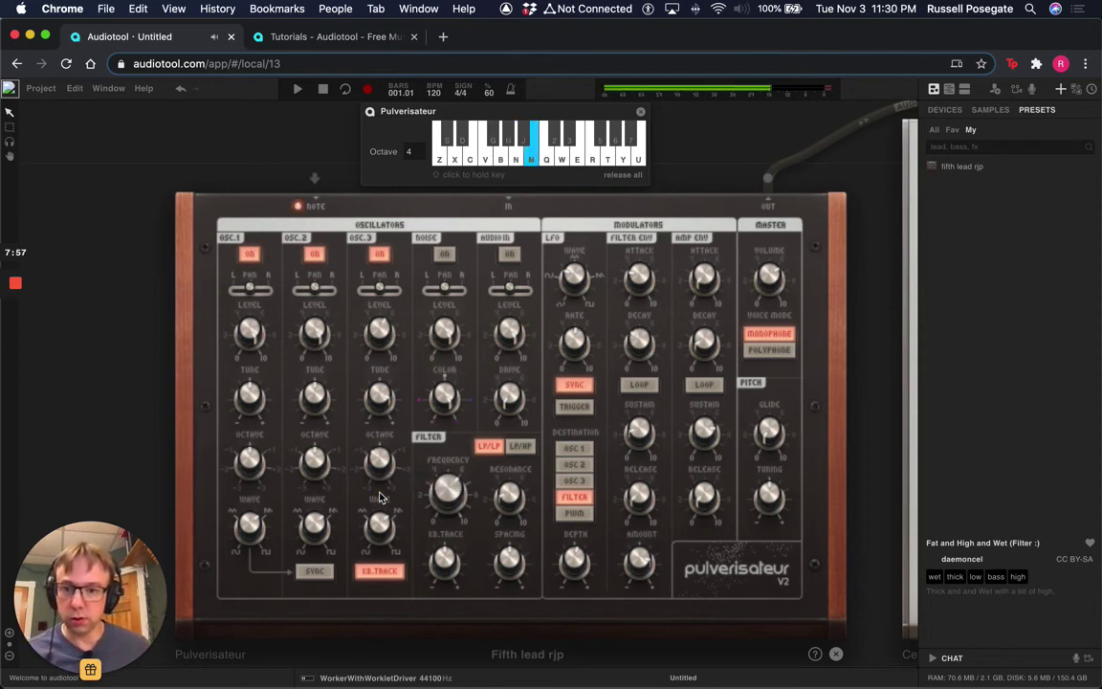
click(380, 395)
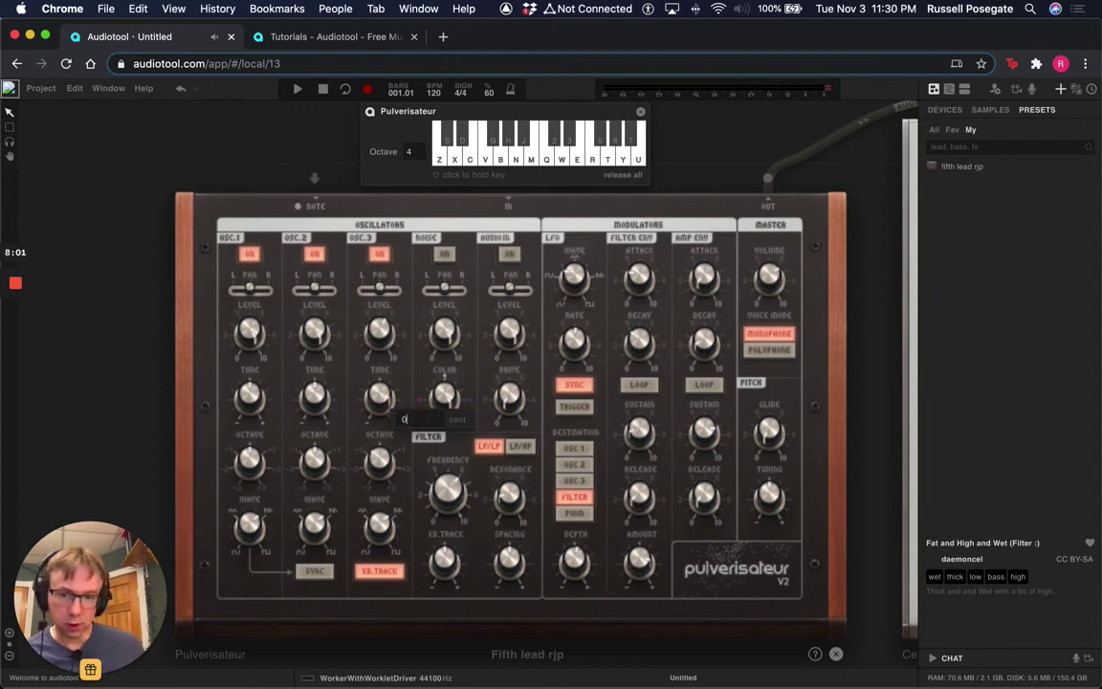
Play a run of notes to hear the lead with oscillator 3 retuned
key(m)
key(n)
key(m)
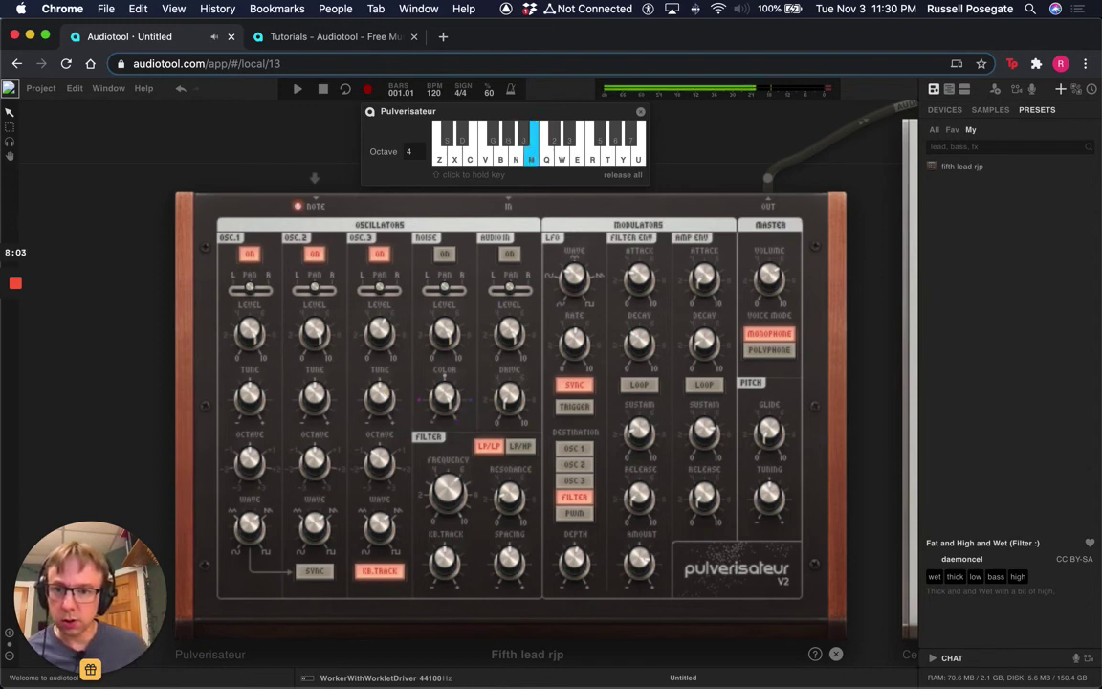
key(b)
key(v)
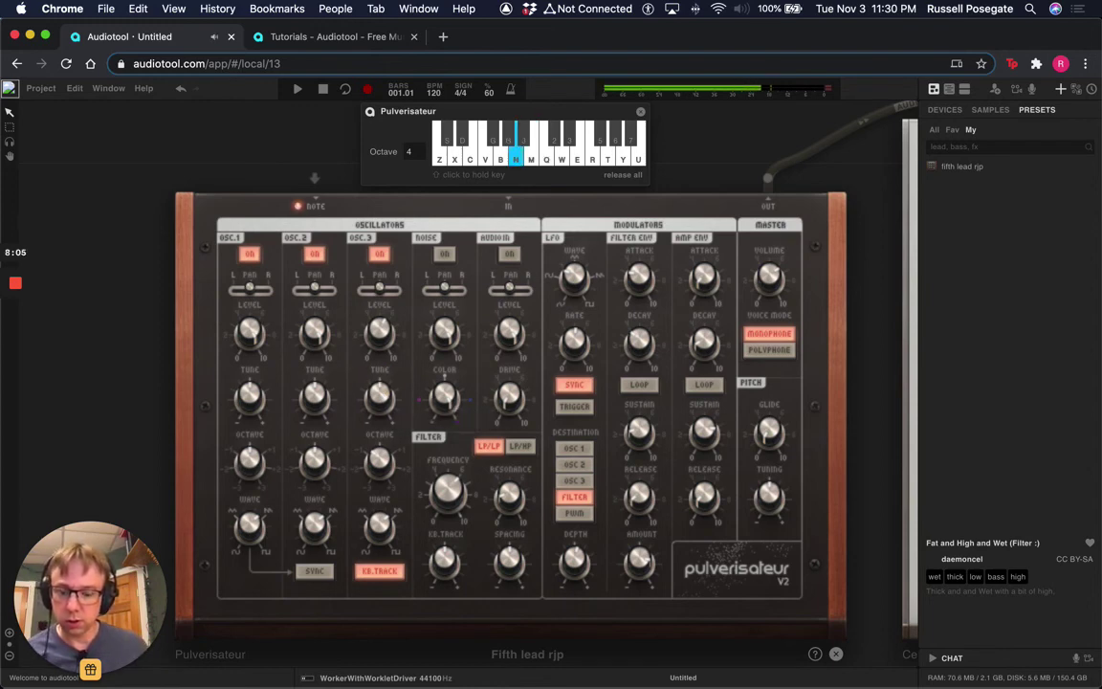
key(b)
key(v)
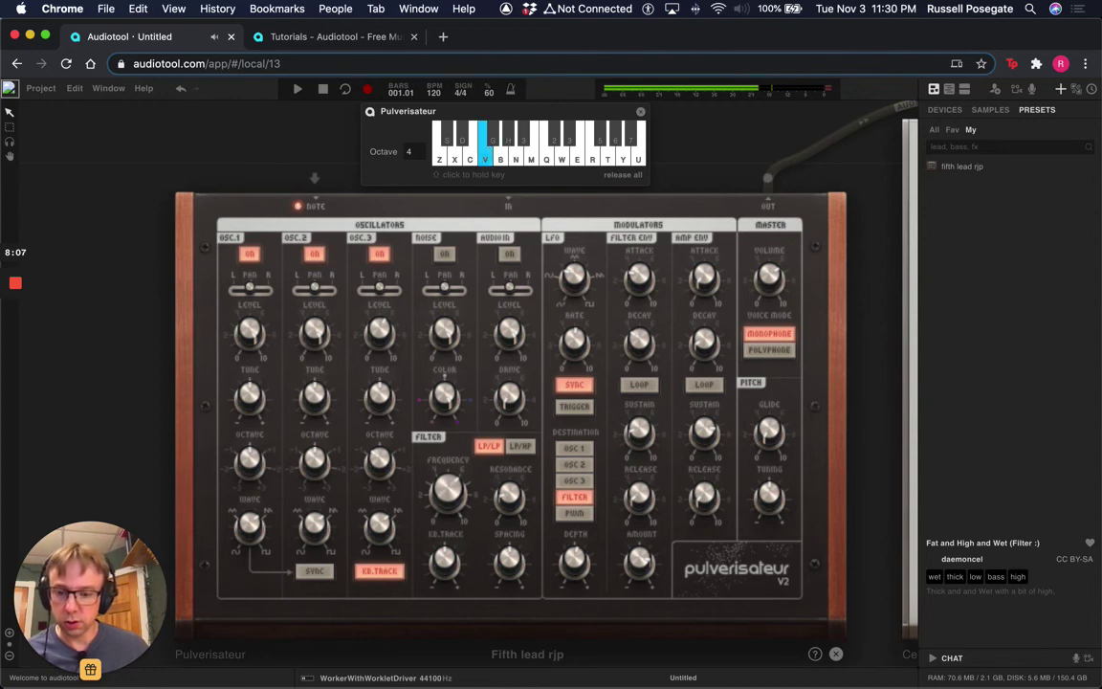
key(g)
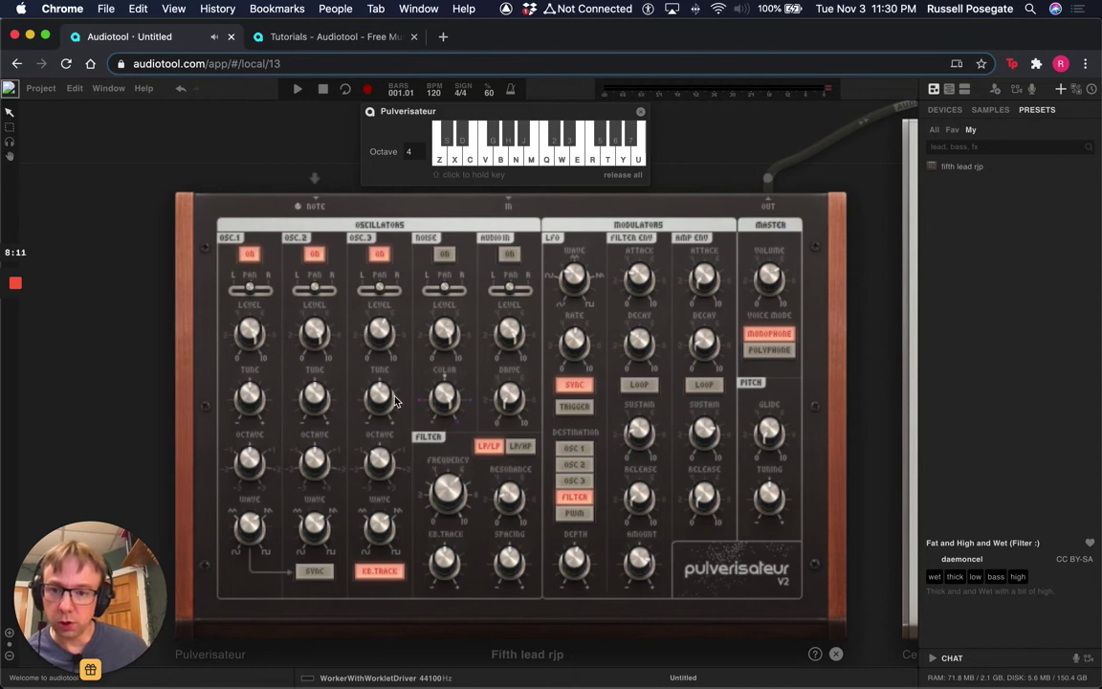
Set oscillator 3's waveform to about 99.85 and play notes to hear the change
drag(383, 534, 384, 432)
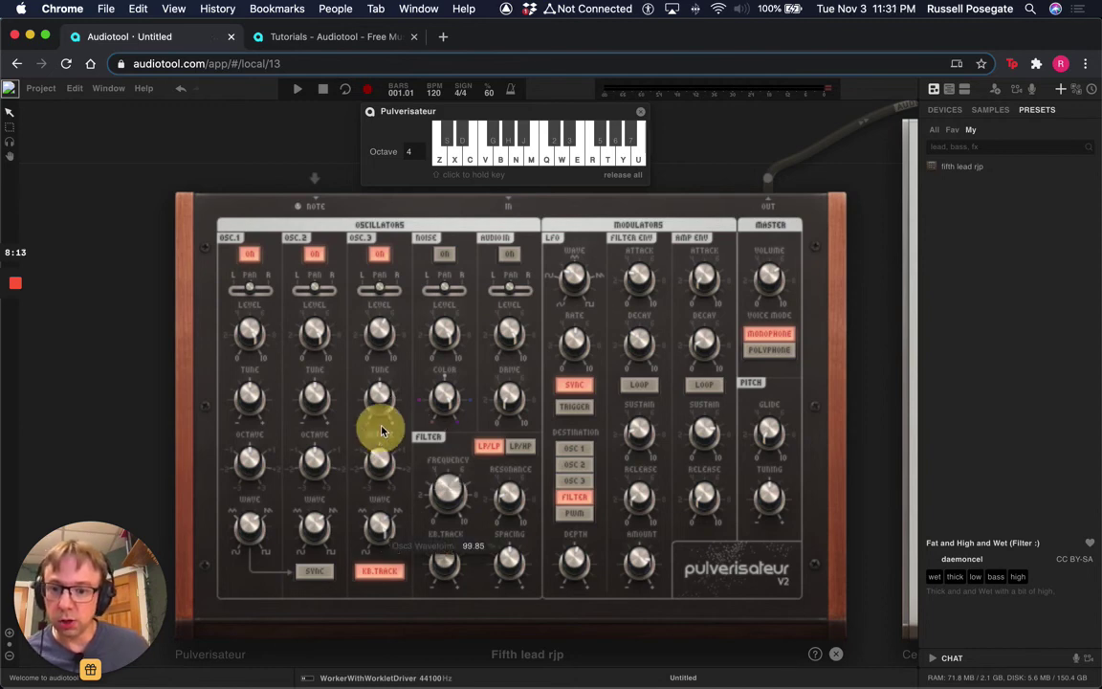
key(n)
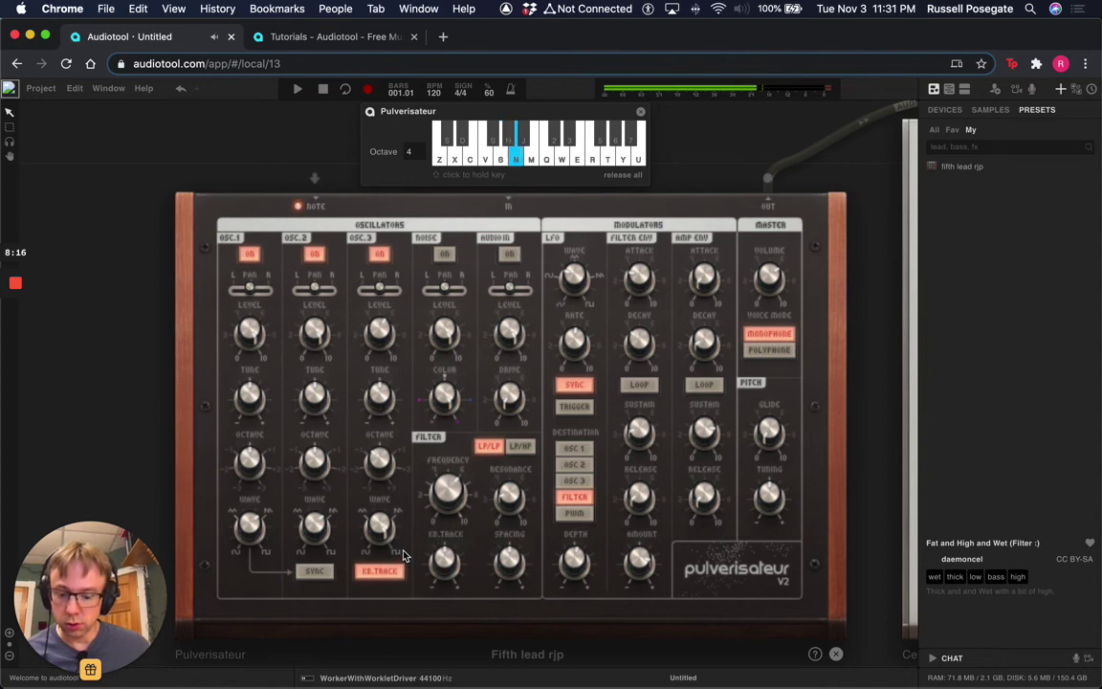
key(g)
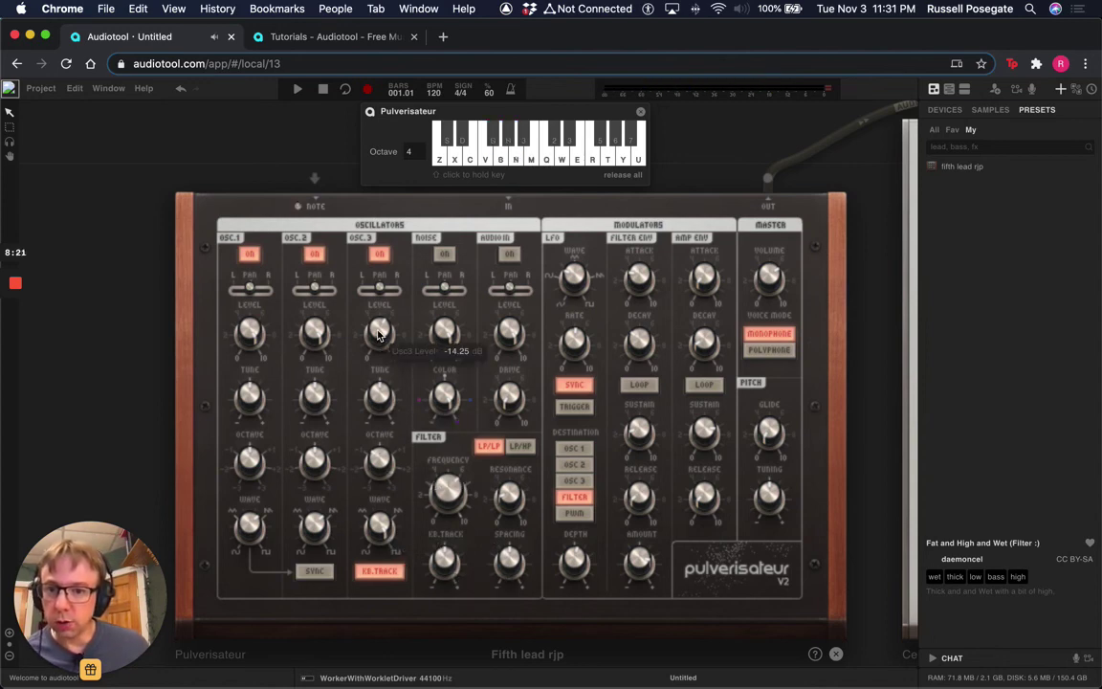
Raise oscillator 3's level and play a few notes to check the balance
drag(377, 327, 376, 273)
key(m)
key(n)
key(m)
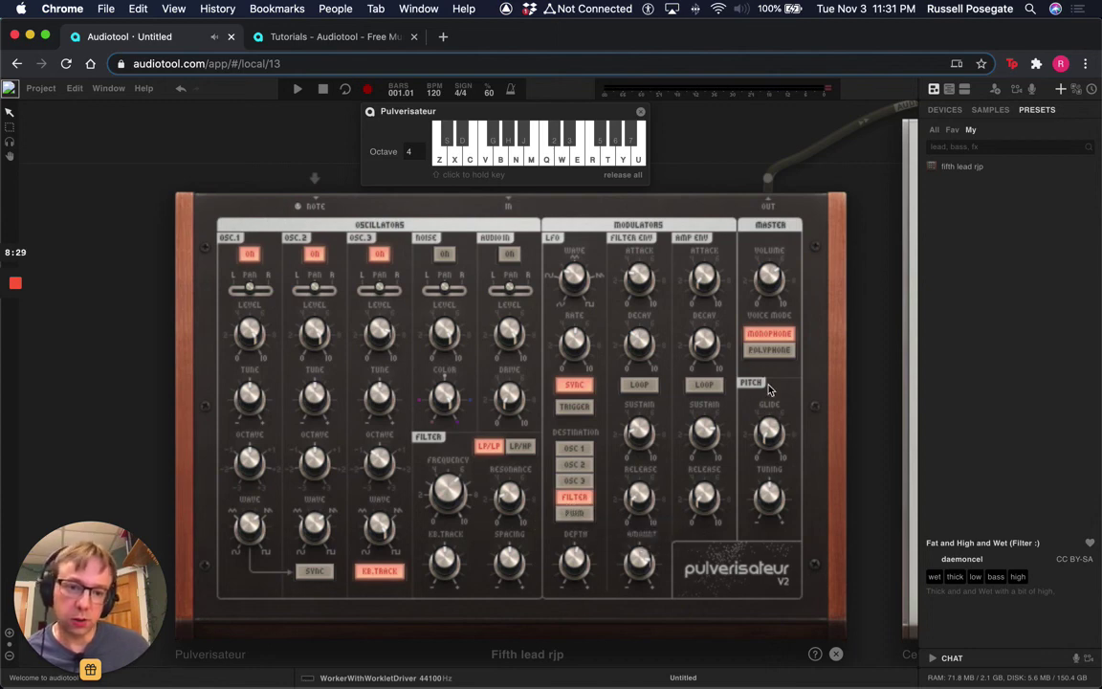
Set the glide time to about 515 ms and play notes to hear the pitch slide
drag(765, 423, 775, 448)
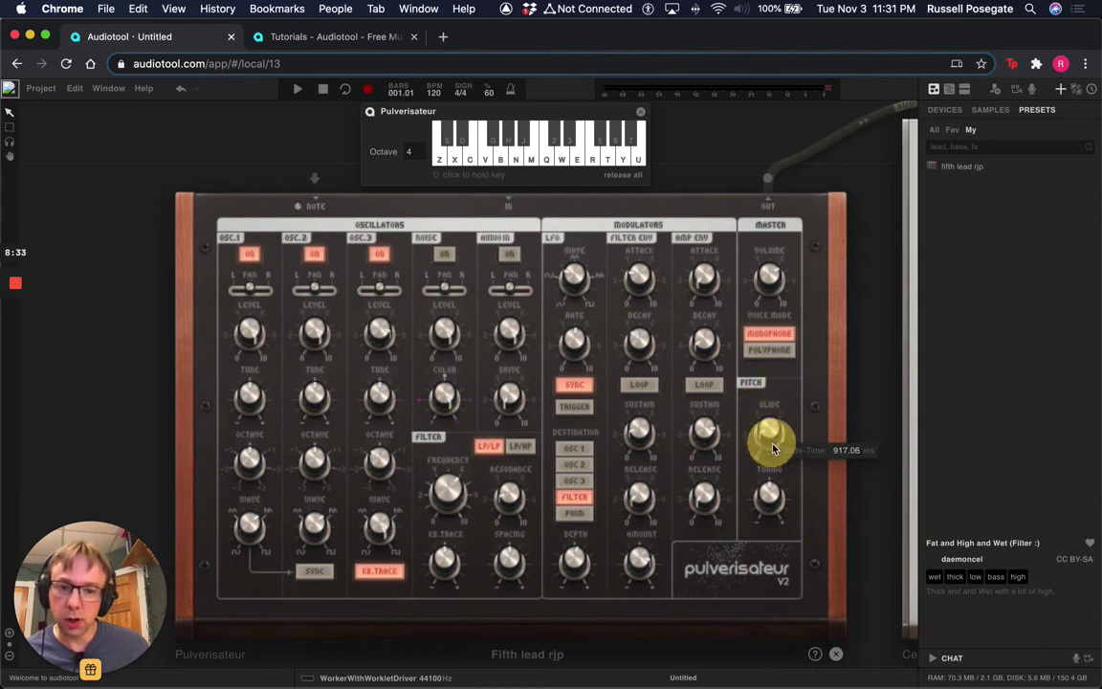
key(m)
key(n)
key(b)
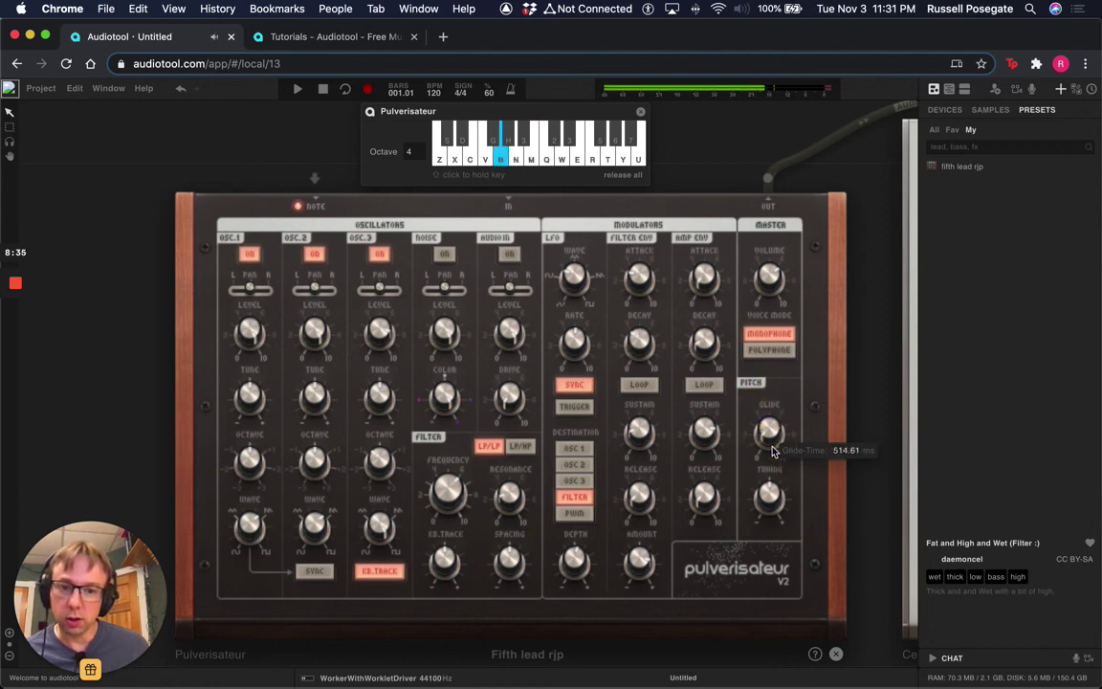
key(n)
key(m)
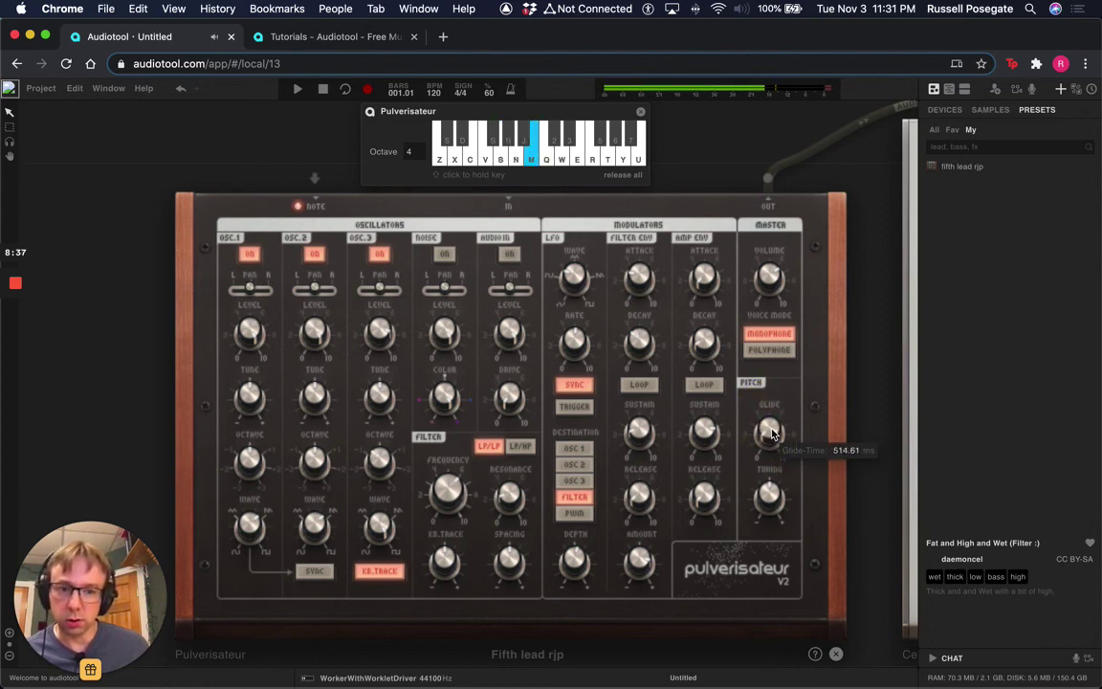
Lower the glide time to a short setting and play notes to check the slide
click(771, 431)
mouse_move(771, 431)
mouse_down()
mouse_move(780, 487)
mouse_move(753, 436)
mouse_up()
key(c)
key(n)
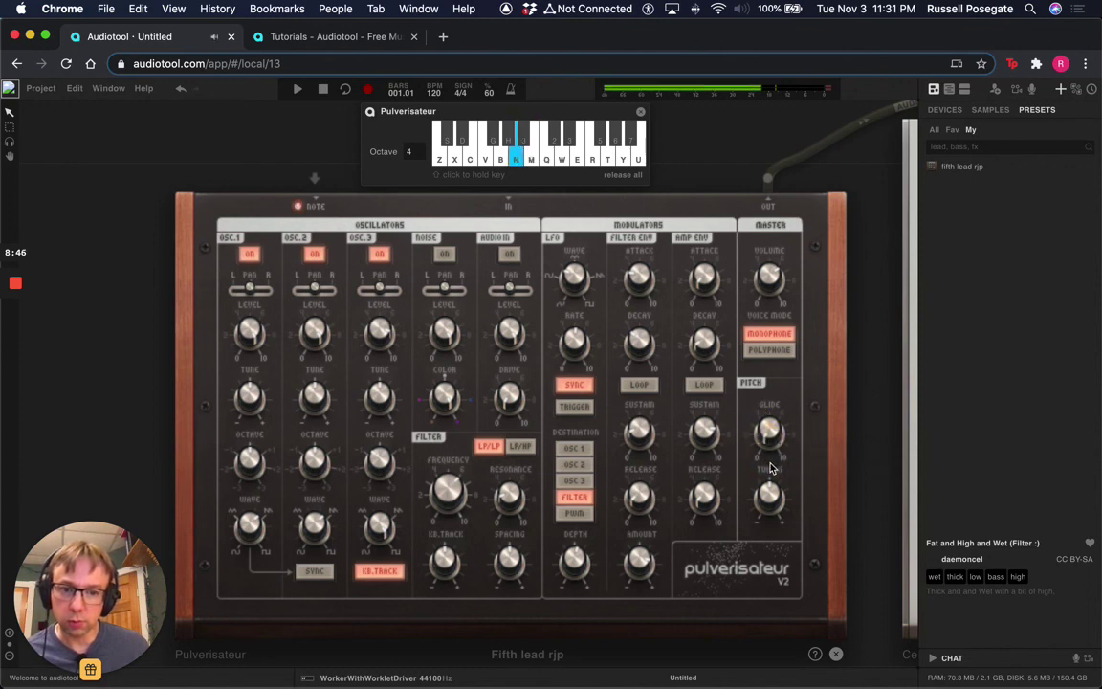
key(m)
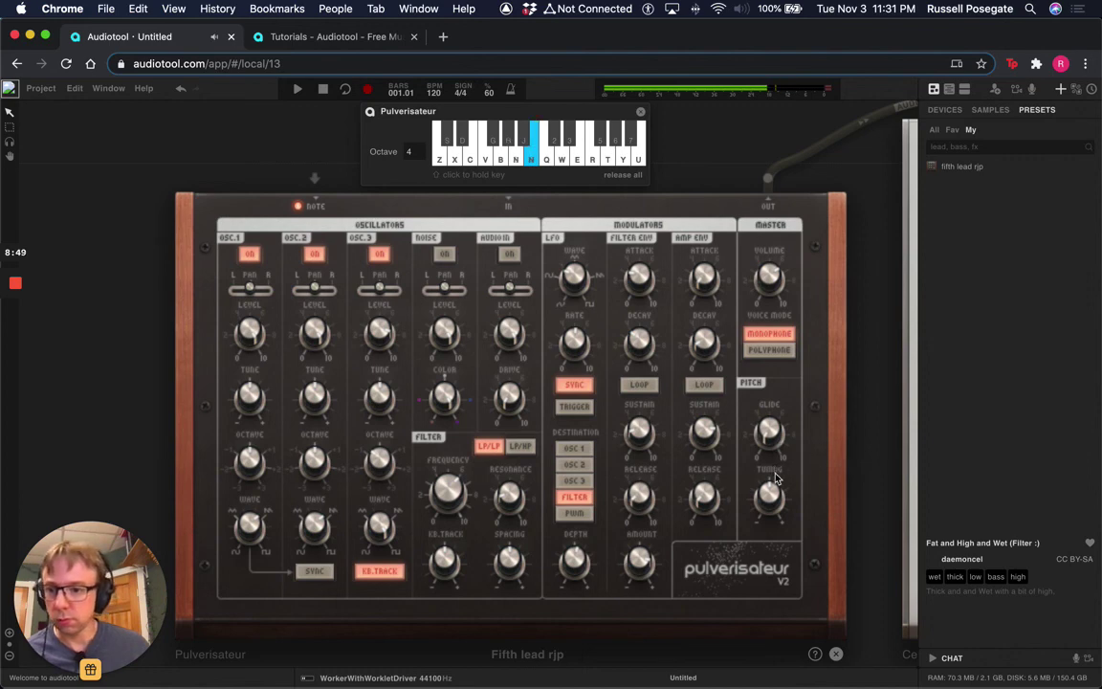
mouse_move(772, 490)
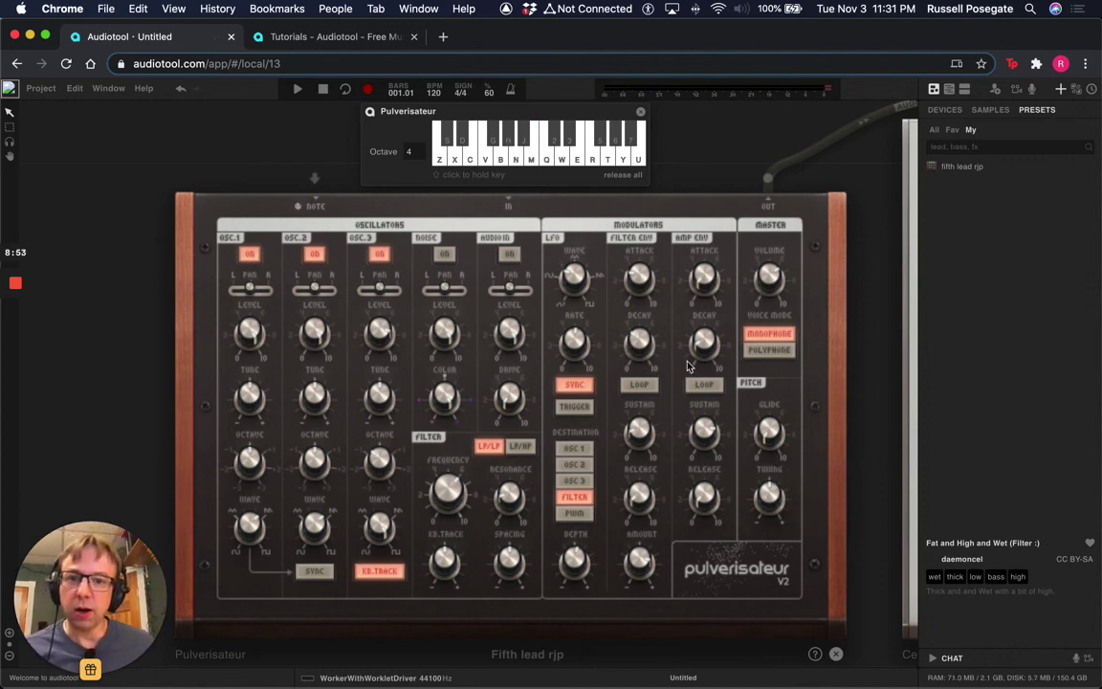
mouse_move(443, 280)
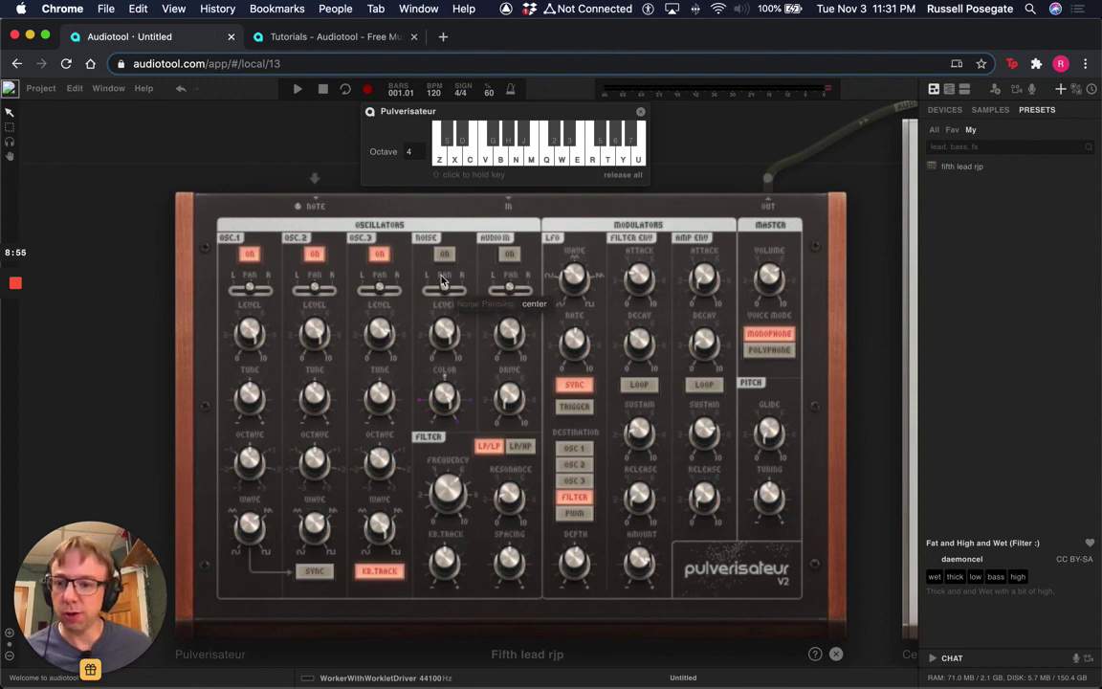